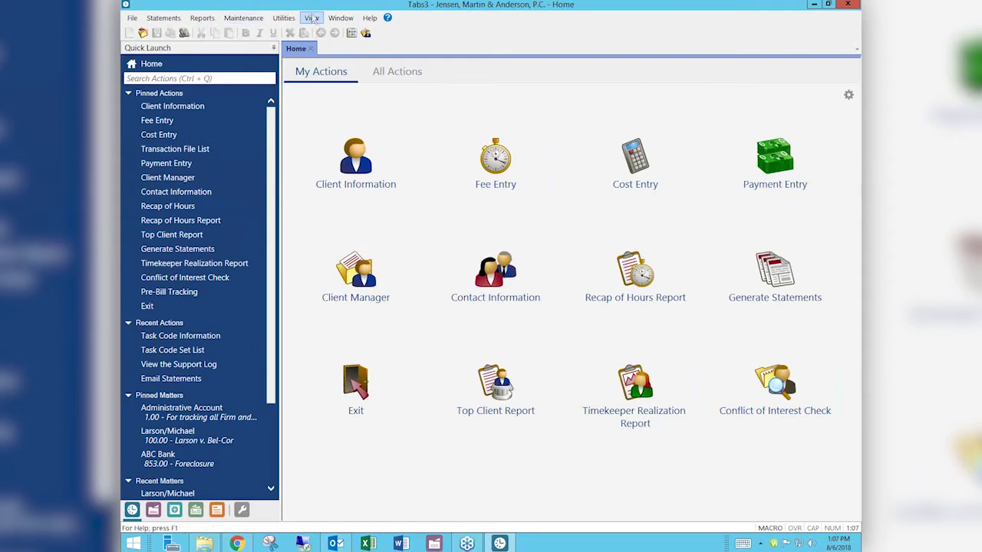
# Change the theme settings to show Task Folders and the Application Toolbar and hide Quick Launch and the Home Page, for this application only.
pyautogui.click(311, 19)
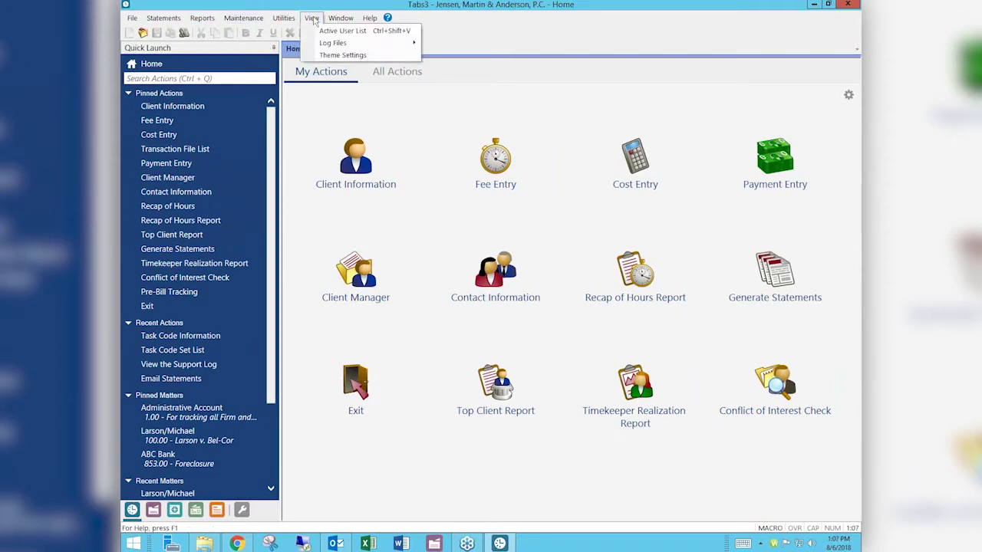
pyautogui.click(341, 55)
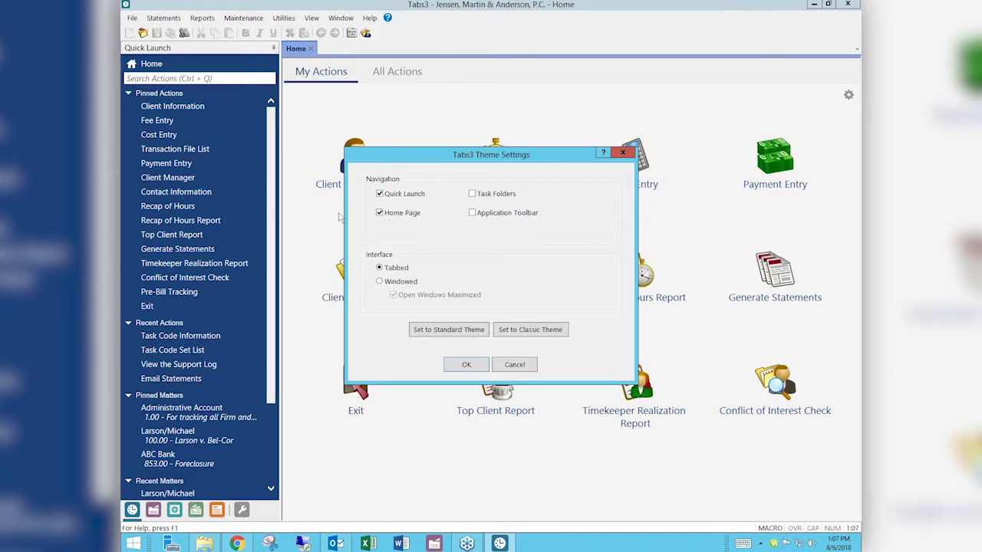
pyautogui.click(380, 194)
pyautogui.click(380, 214)
pyautogui.click(472, 194)
pyautogui.click(473, 213)
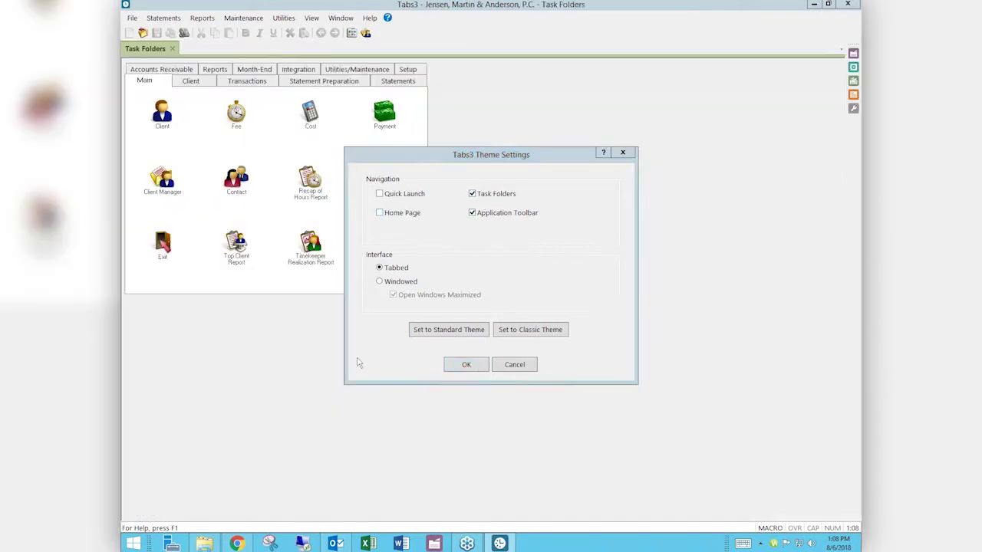
pyautogui.click(467, 365)
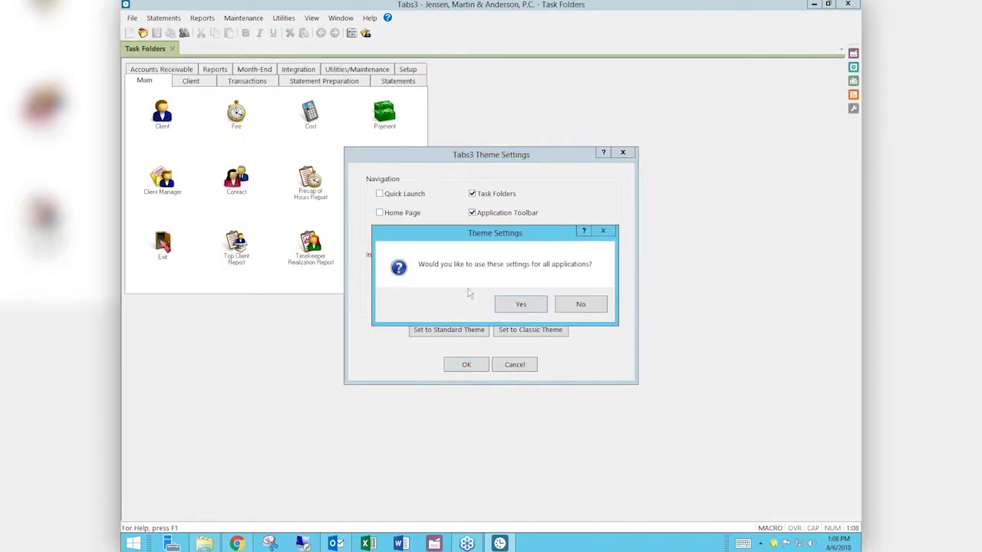
pyautogui.click(581, 305)
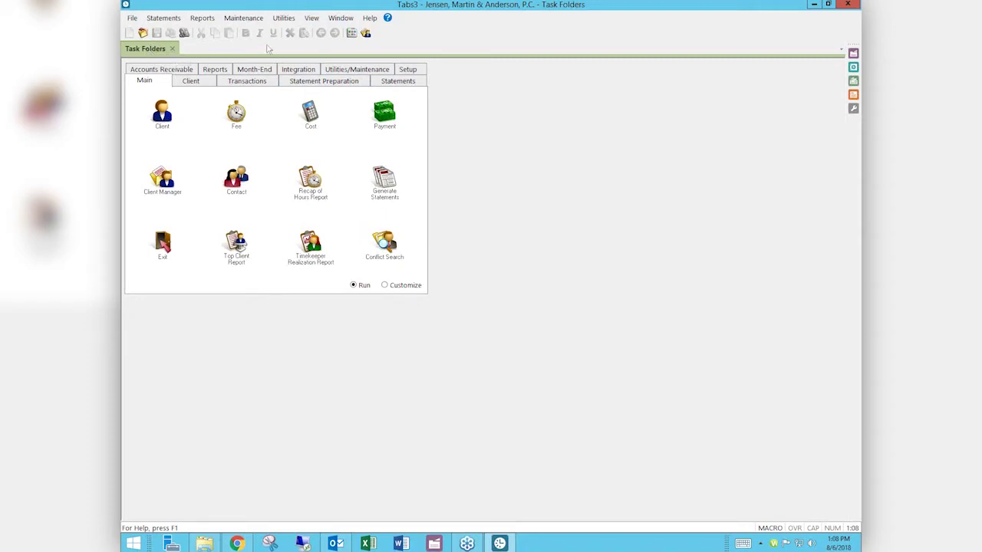
# Enable Quick Launch and Home Page and disable Application Toolbar in this application's theme only, and view the Task Folders and Home pages.
pyautogui.click(312, 19)
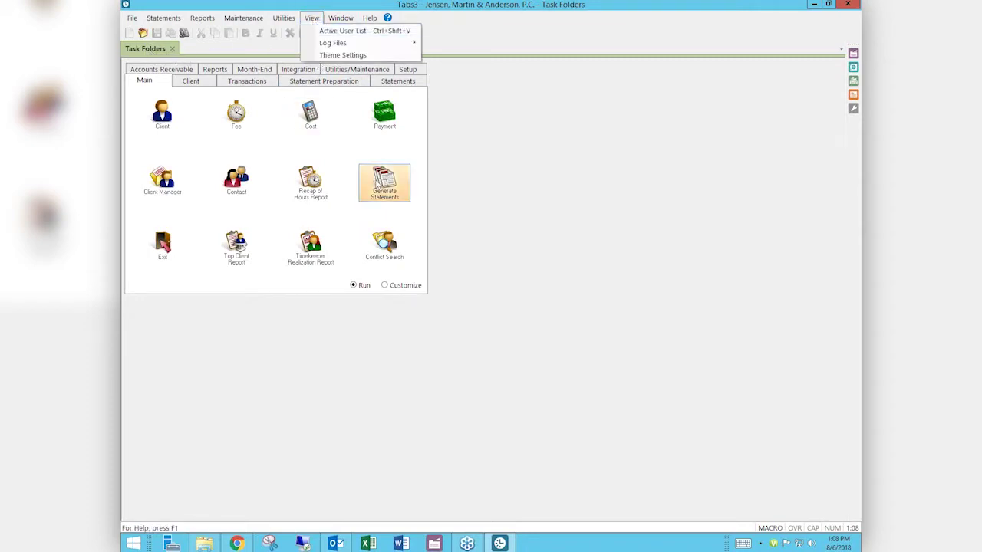
pyautogui.click(343, 55)
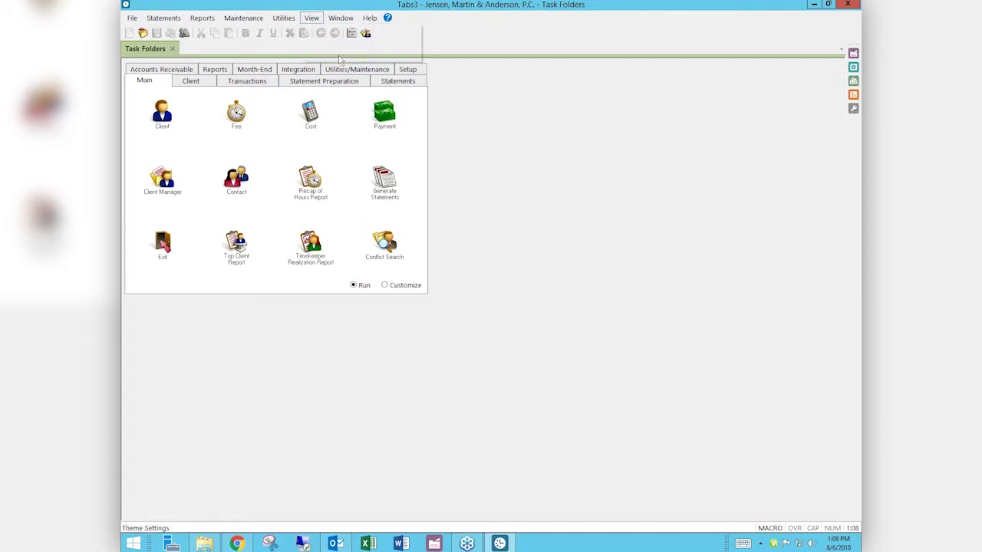
pyautogui.click(380, 194)
pyautogui.click(380, 214)
pyautogui.click(471, 213)
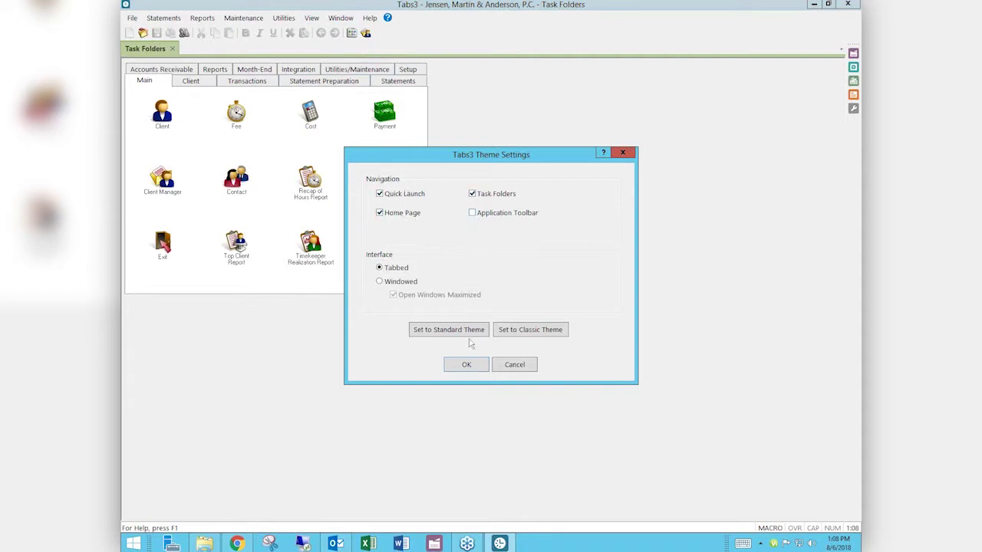
pyautogui.click(464, 366)
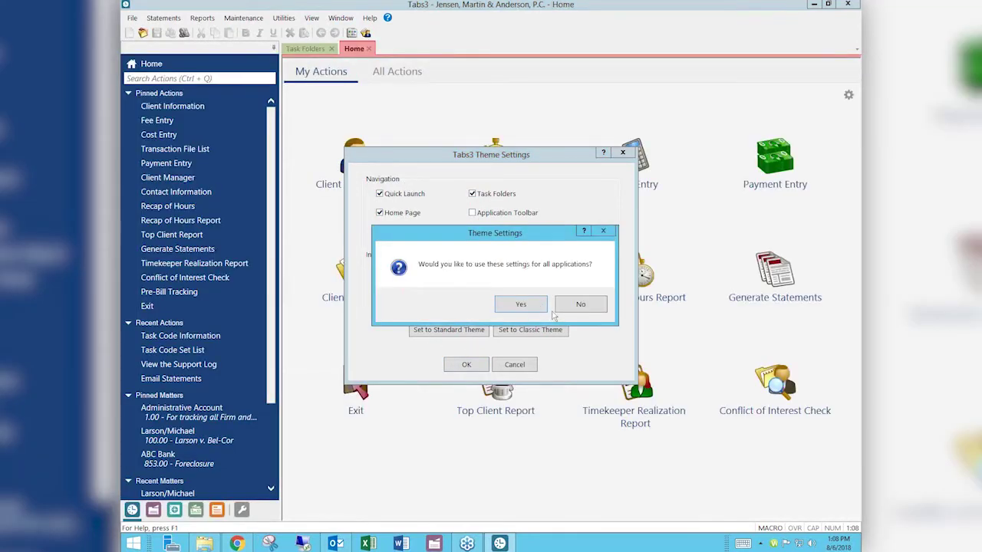
pyautogui.click(576, 304)
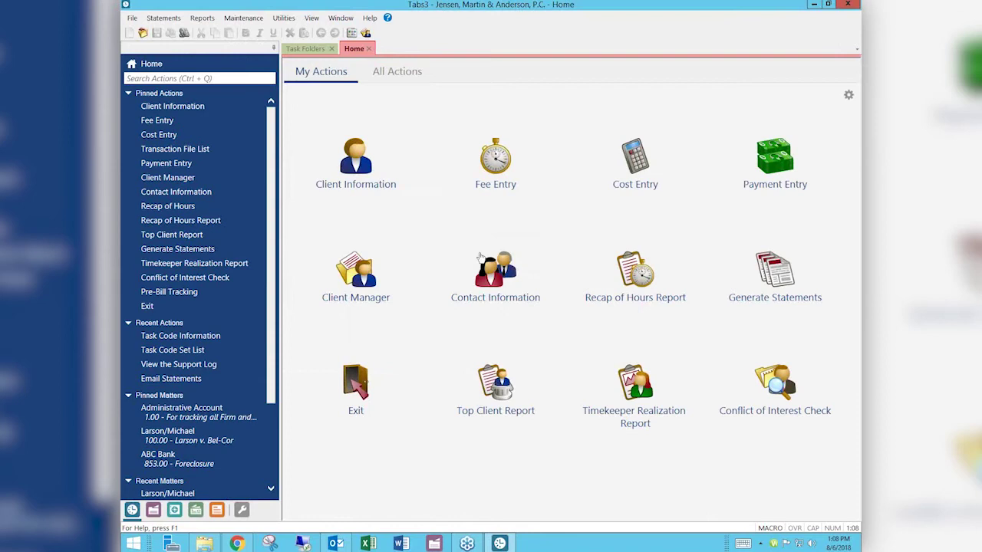
pyautogui.click(307, 48)
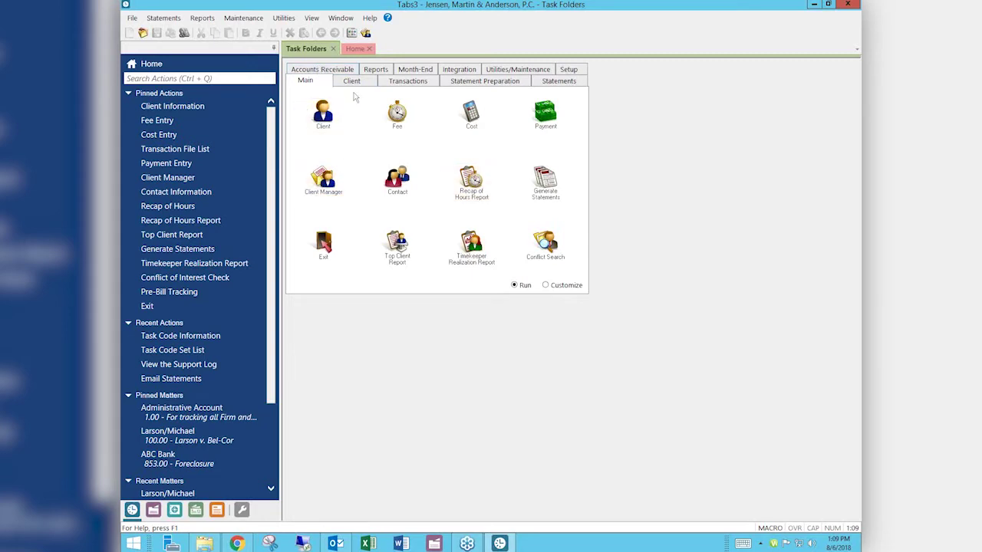
pyautogui.click(355, 48)
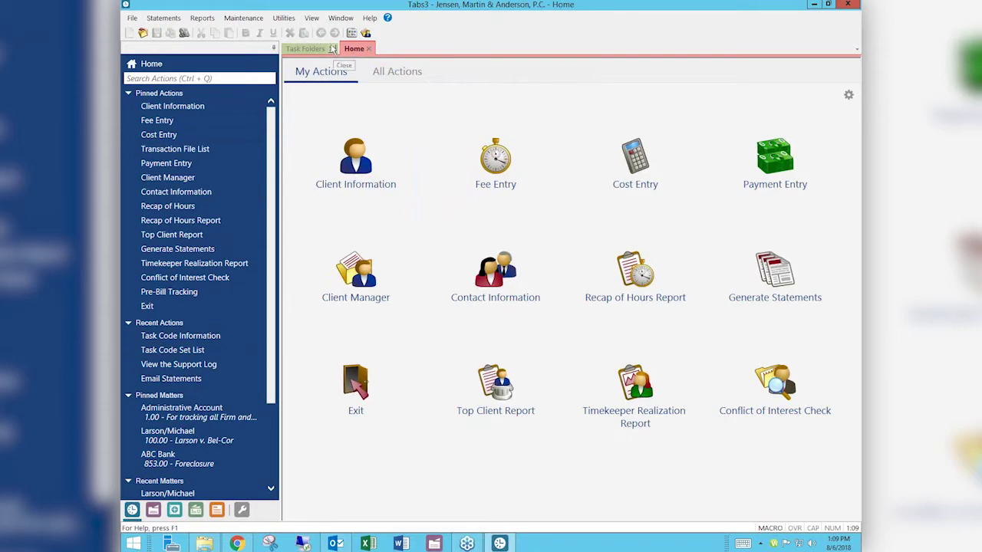
# Disable Task Folders in the theme settings, save the change and apply the settings to all applications.
pyautogui.click(312, 18)
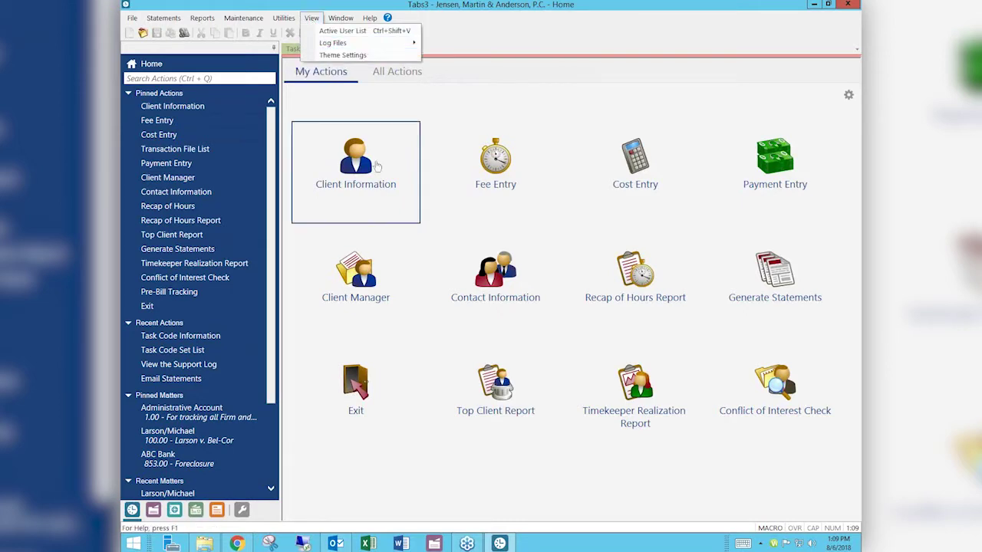
pyautogui.click(345, 57)
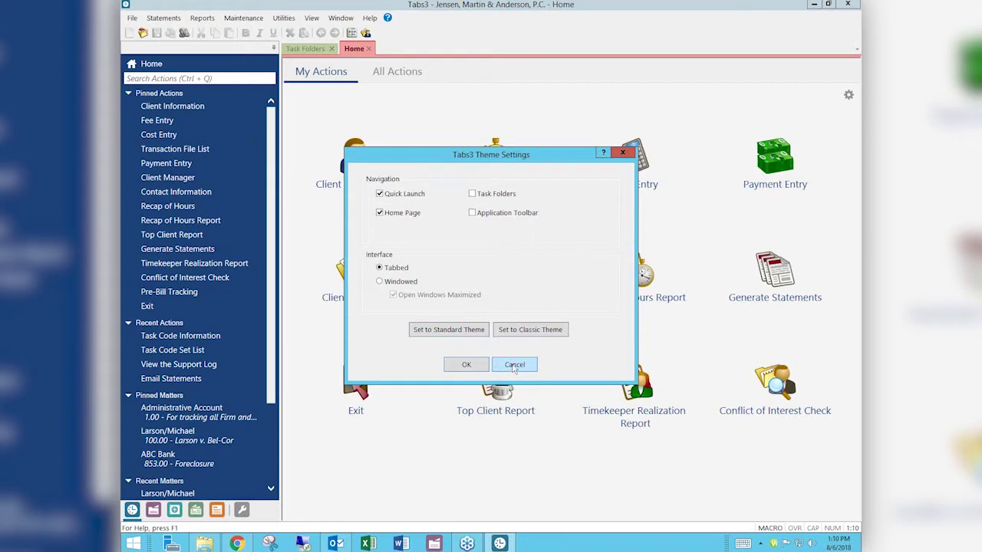
pyautogui.click(514, 366)
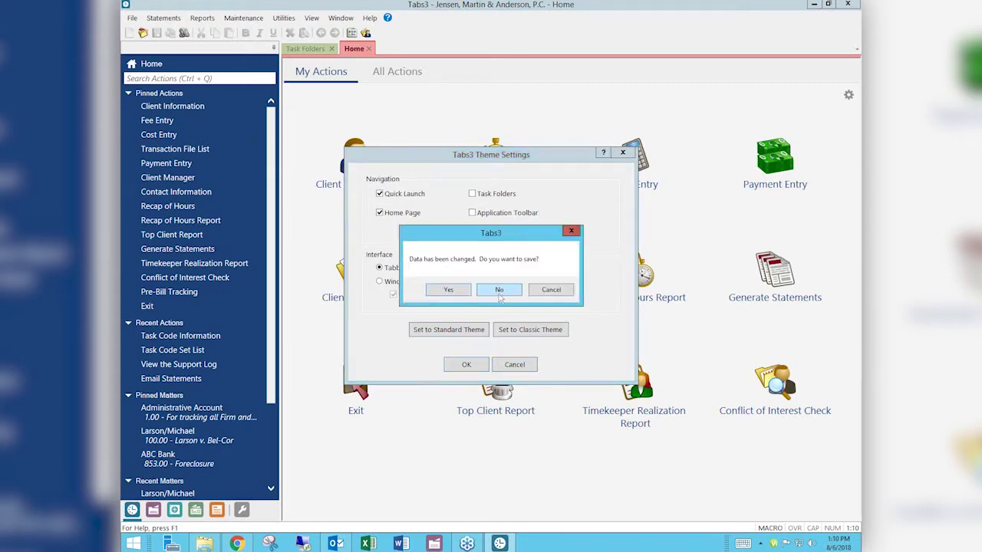
pyautogui.click(457, 295)
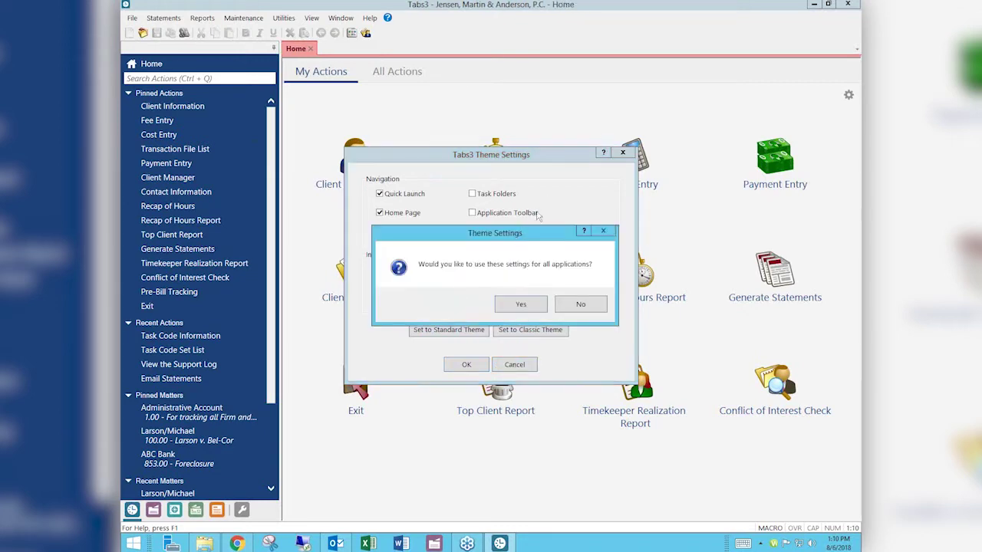
pyautogui.click(519, 303)
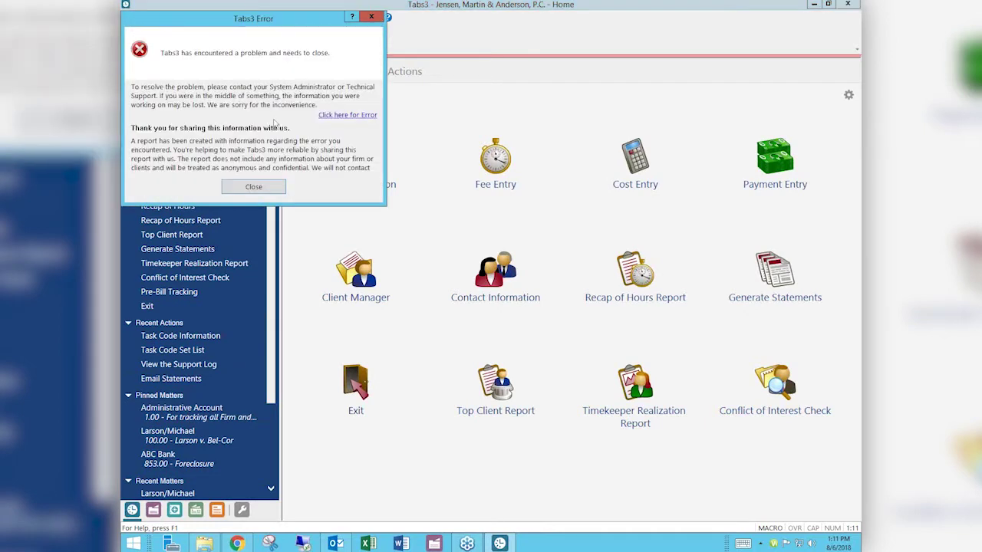
# Close the error report, restart Tabs3 from tabs.exe in the STINFR folder, and log on with the user ID, dismissing the sample data notice.
pyautogui.click(270, 187)
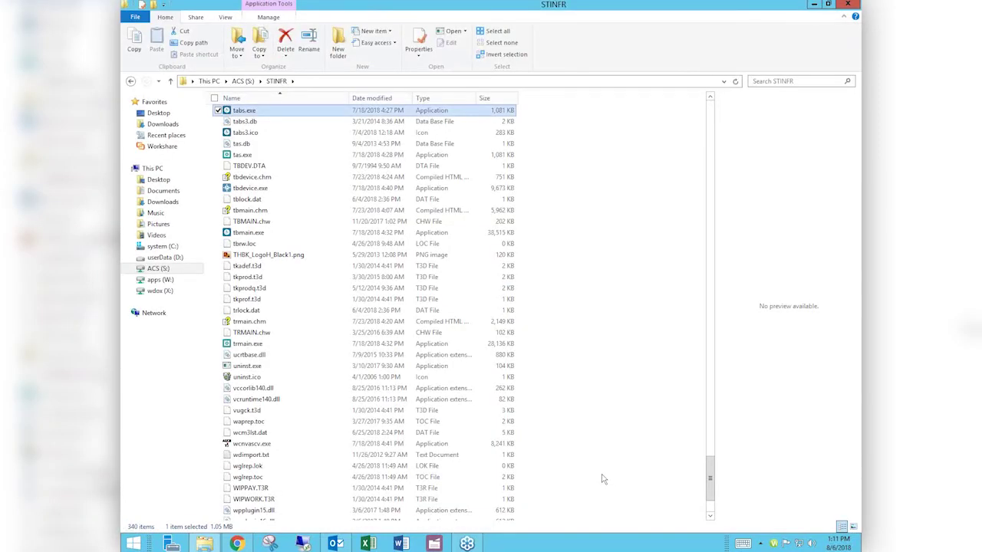
pyautogui.doubleClick(264, 112)
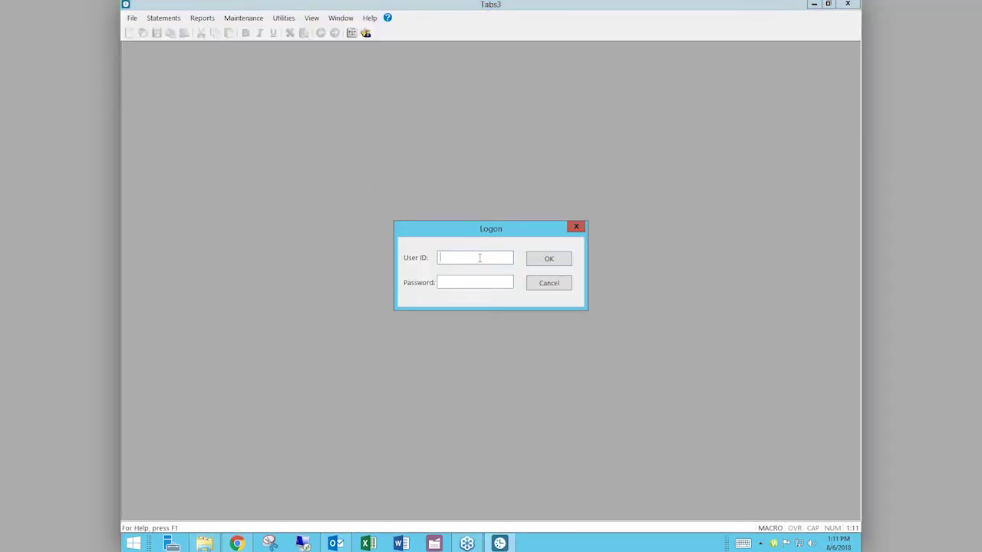
pyautogui.write('SUSAN')
pyautogui.press('Return')
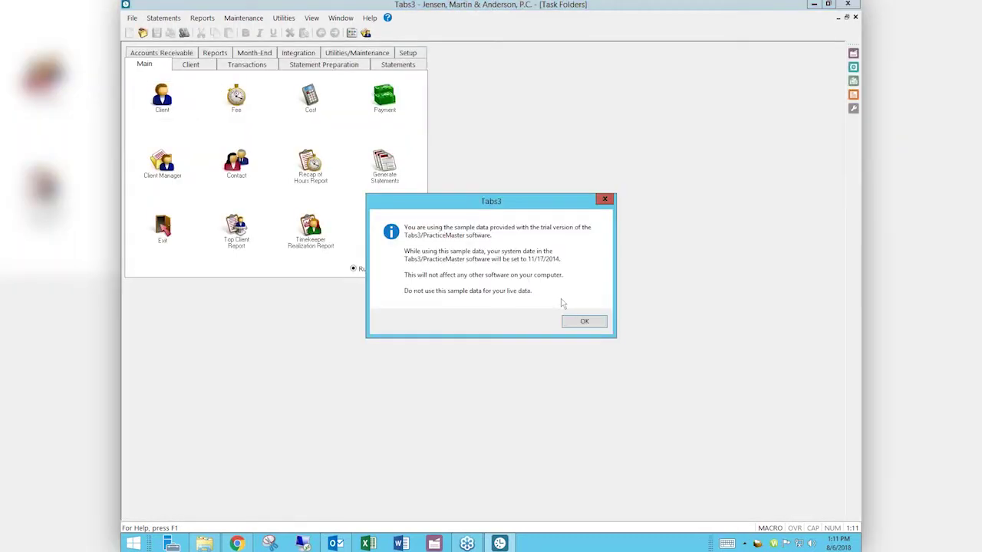
pyautogui.click(581, 321)
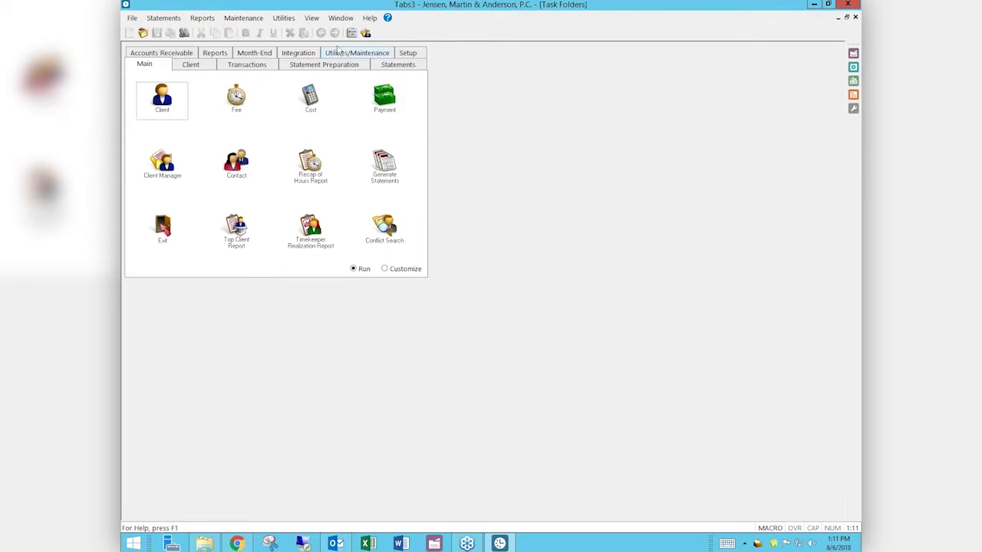
# Reset the theme settings to the Standard Theme for this application only.
pyautogui.click(313, 21)
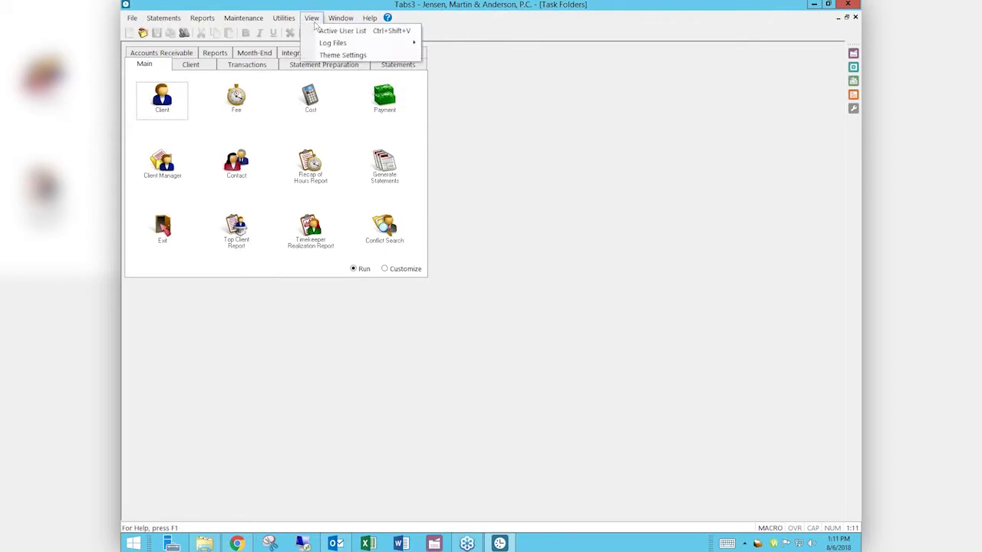
pyautogui.click(341, 58)
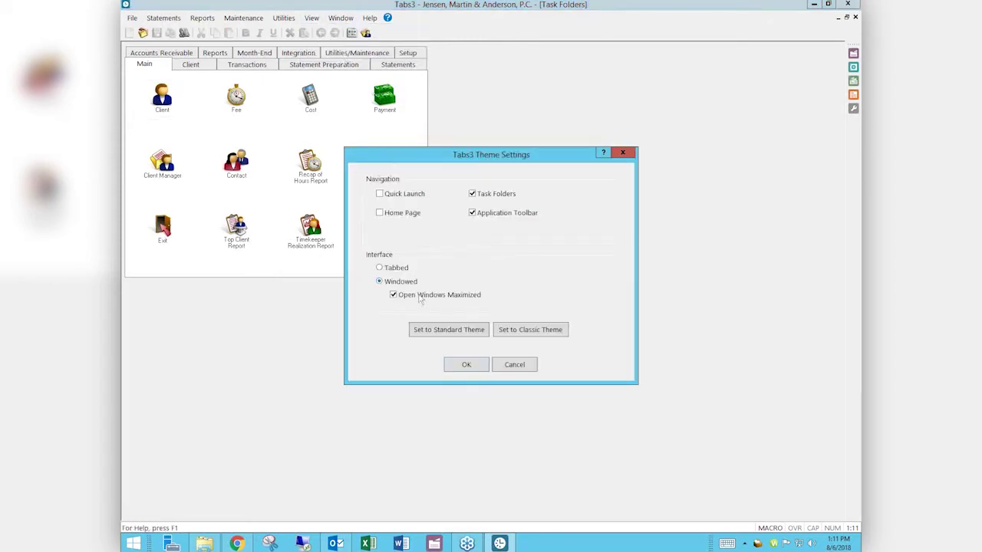
pyautogui.click(459, 331)
pyautogui.click(470, 366)
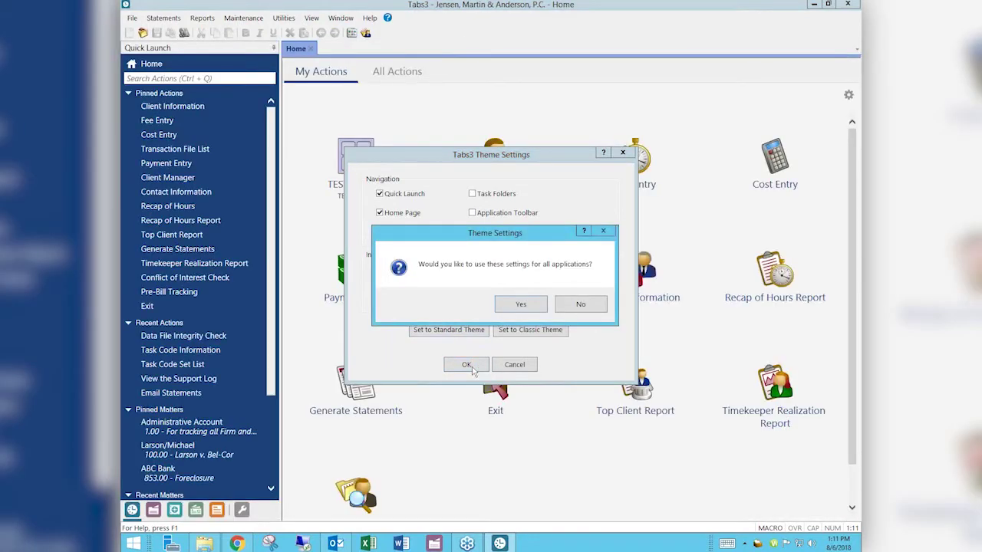
pyautogui.click(580, 305)
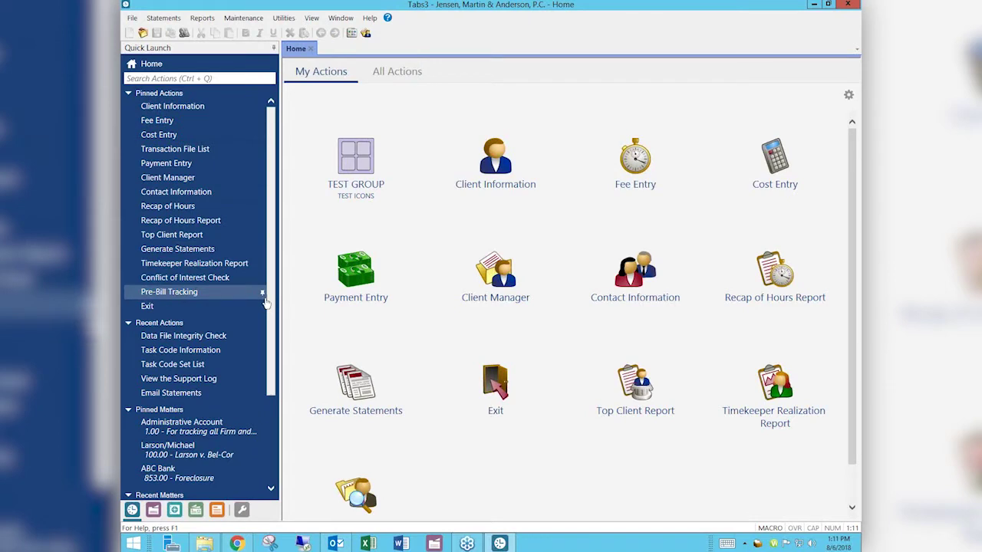
# Try auto-hiding the Quick Launch pane, pin it open again and make it slightly narrower.
pyautogui.click(273, 47)
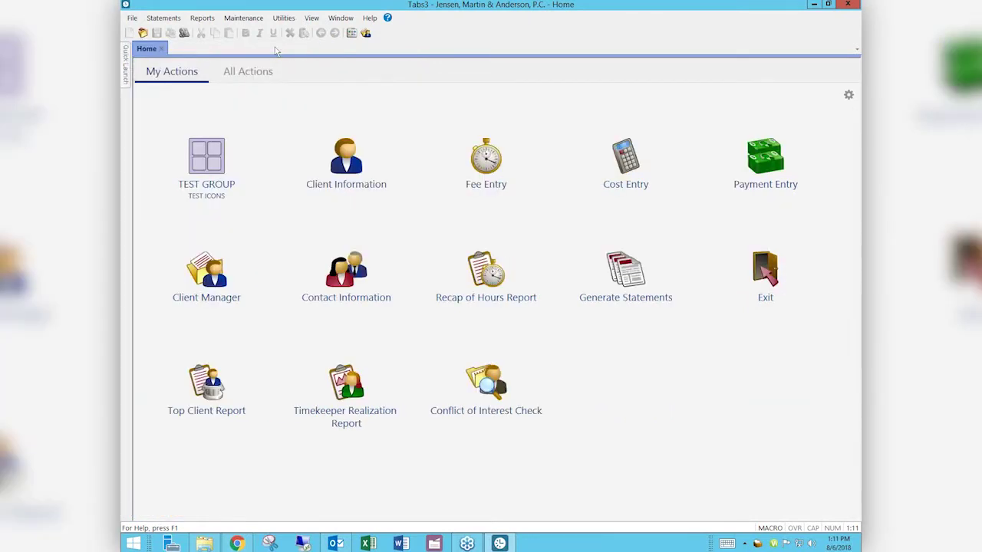
pyautogui.moveTo(126, 66)
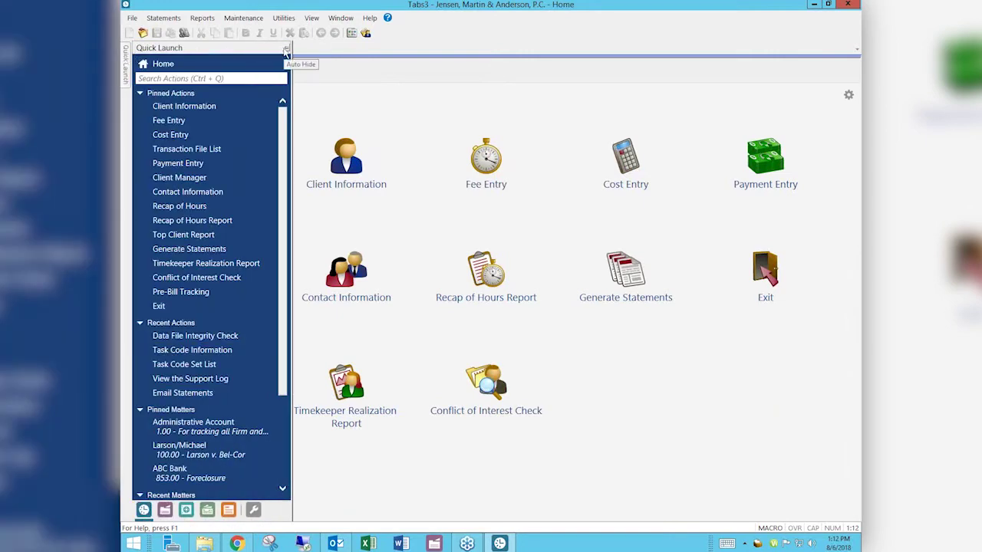
pyautogui.click(285, 50)
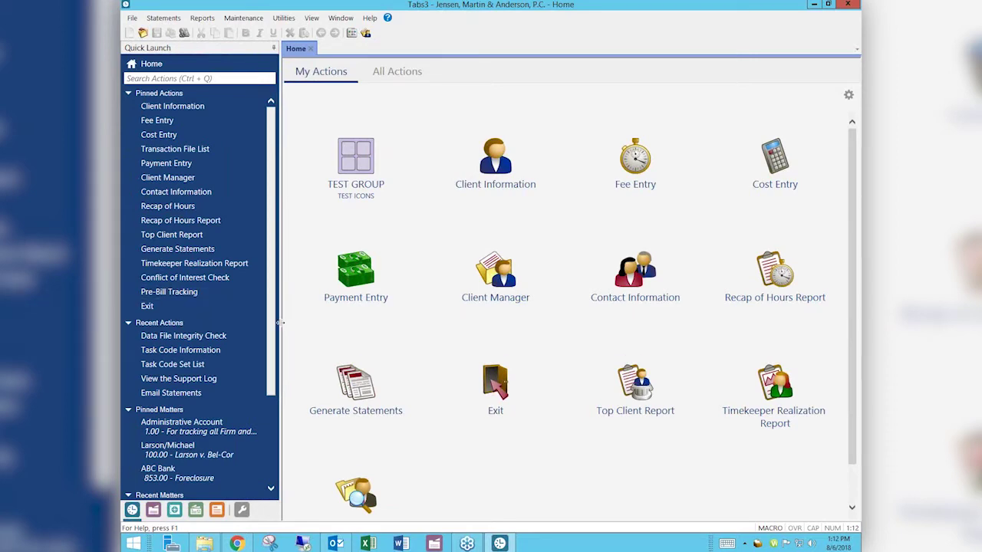
pyautogui.moveTo(281, 323); pyautogui.dragTo(263, 318)
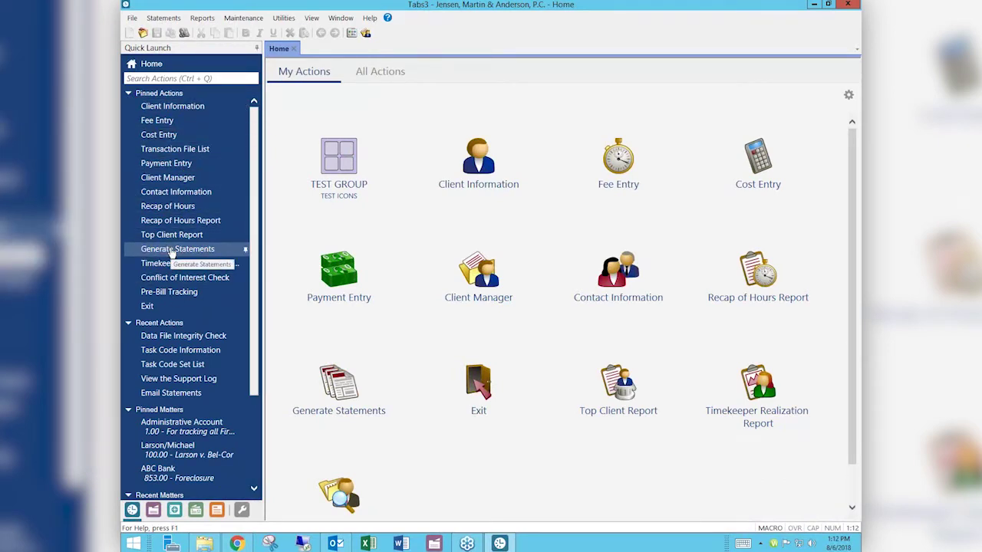
# Collapse the Pinned Actions section in Quick Launch and expand it again.
pyautogui.click(352, 33)
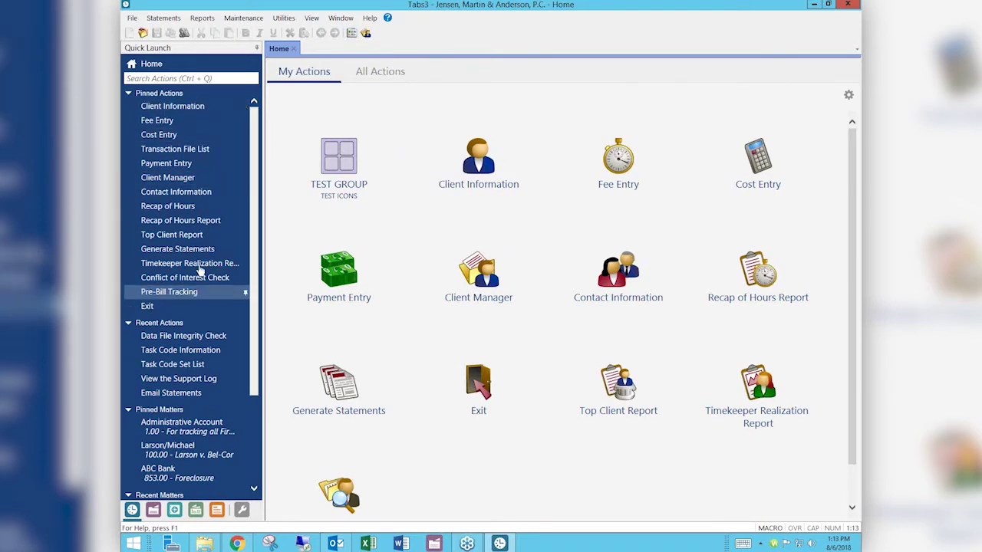
pyautogui.click(129, 93)
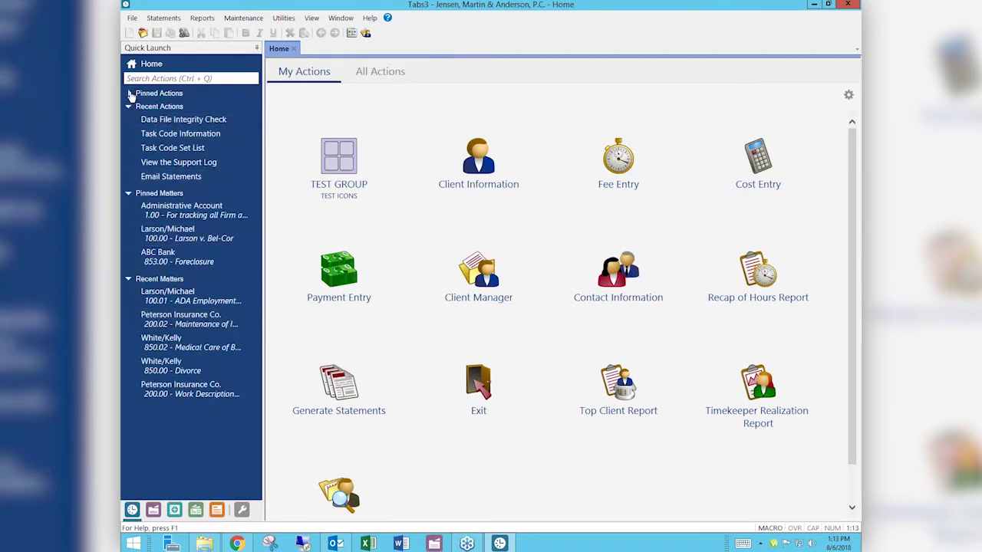
pyautogui.click(130, 93)
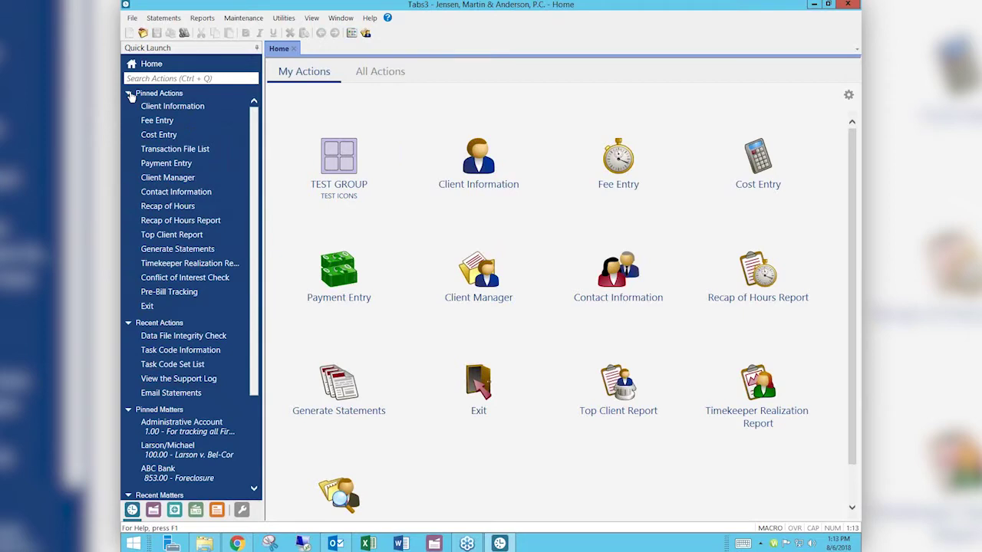
# Search the Quick Launch actions for "trans" and replace the search text with the initials "tfl".
pyautogui.click(166, 78)
pyautogui.write('trans')
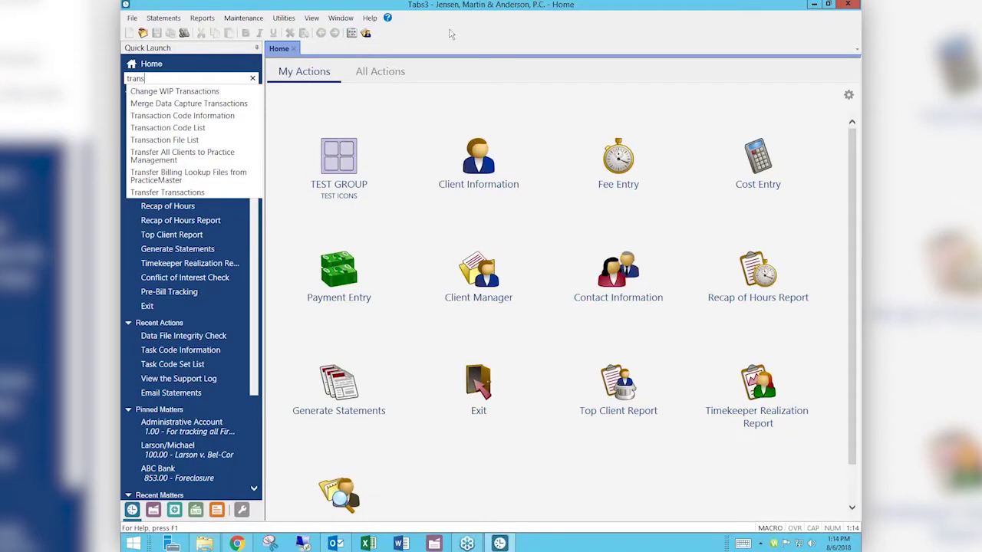
pyautogui.press('BackSpace')
pyautogui.press('BackSpace')
pyautogui.press('BackSpace')
pyautogui.press('BackSpace')
pyautogui.press('BackSpace')
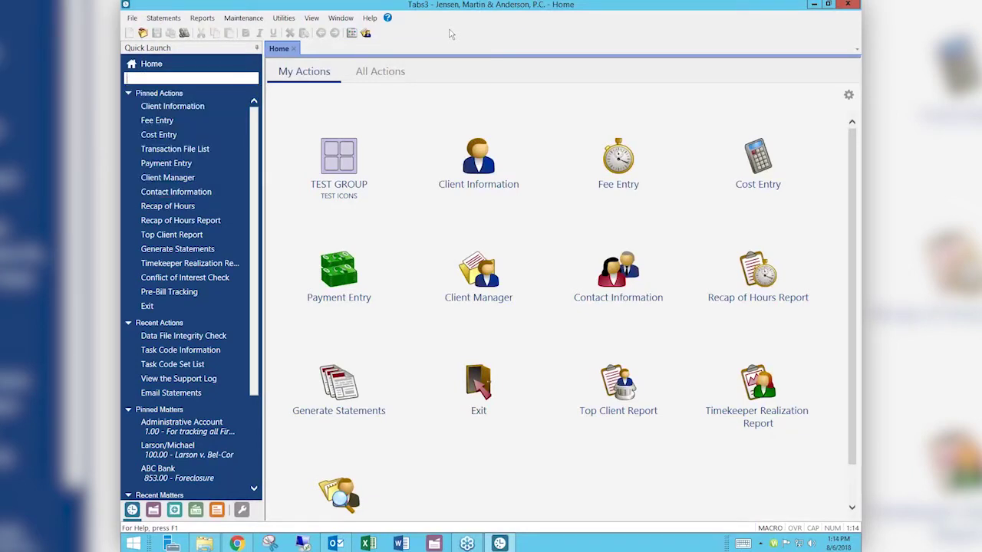
pyautogui.write('tfl')
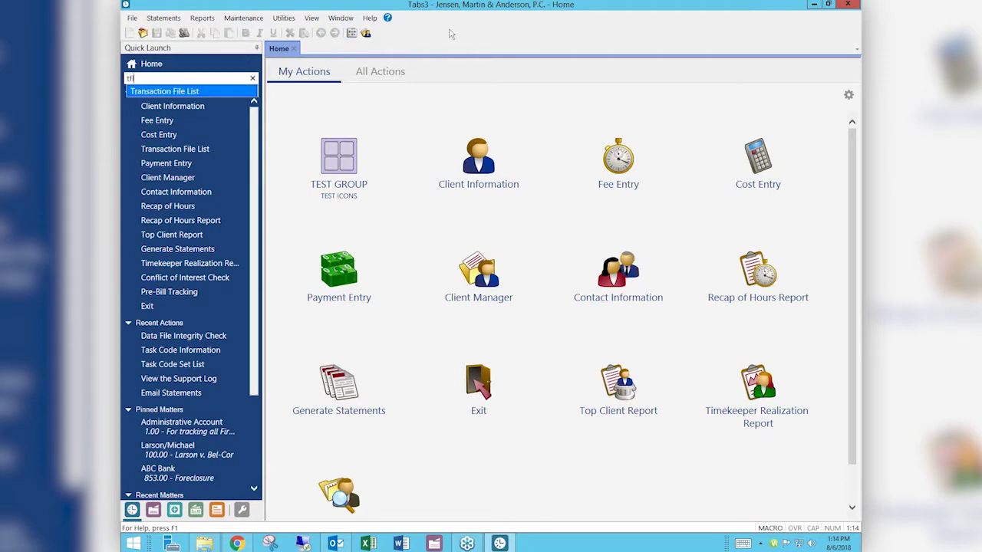
# Open the Transaction File List from the action search results.
pyautogui.click(203, 91)
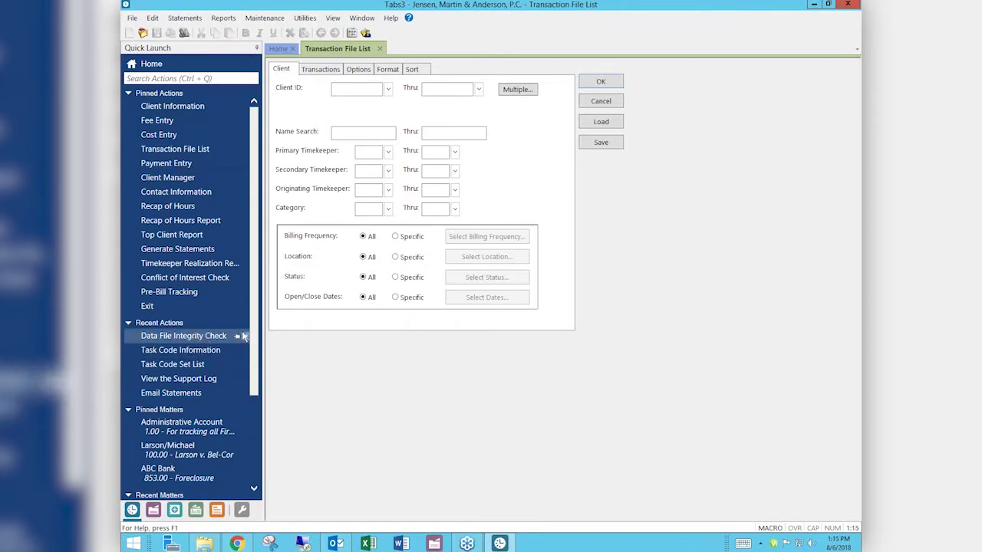
# Pin Email Statements from Recent Actions and move it directly below Client Information in Pinned Actions.
pyautogui.click(237, 394)
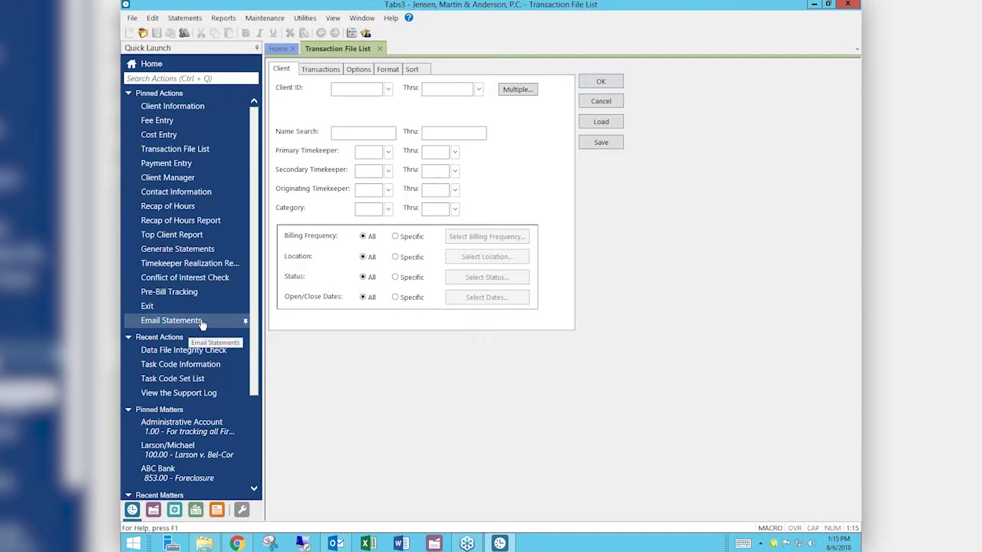
pyautogui.moveTo(202, 325); pyautogui.dragTo(185, 127)
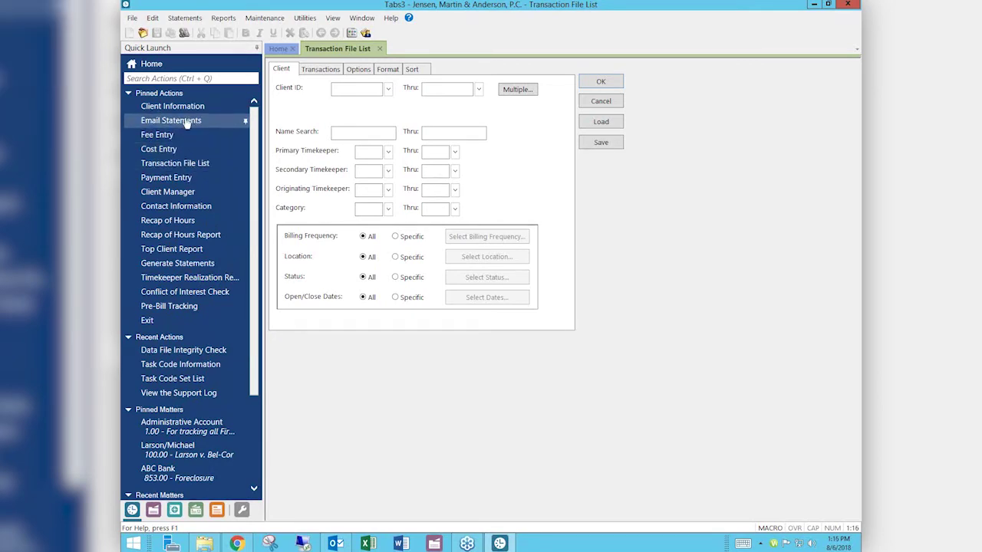
# Unpin Email Statements and remove it from the Recent Actions list.
pyautogui.moveTo(186, 123); pyautogui.dragTo(189, 190)
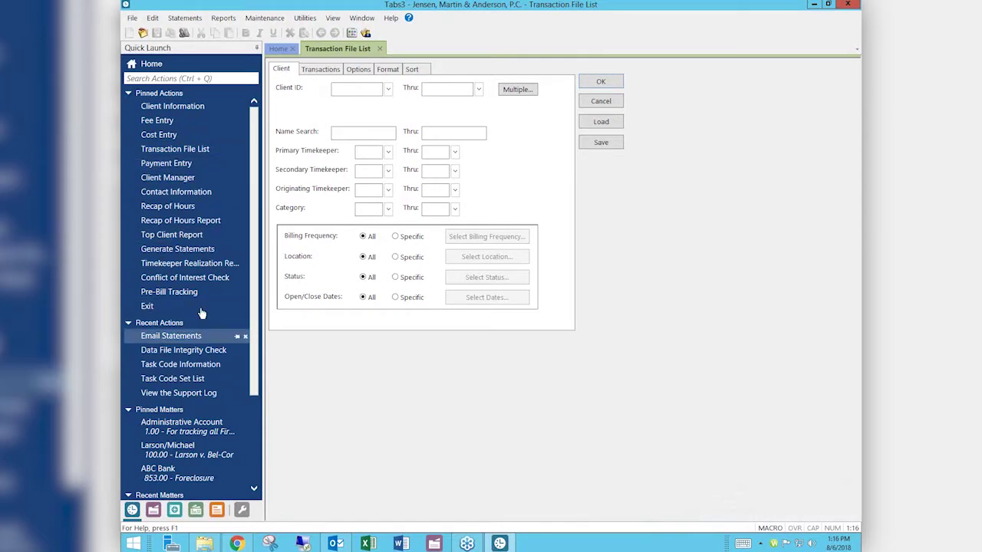
pyautogui.click(244, 337)
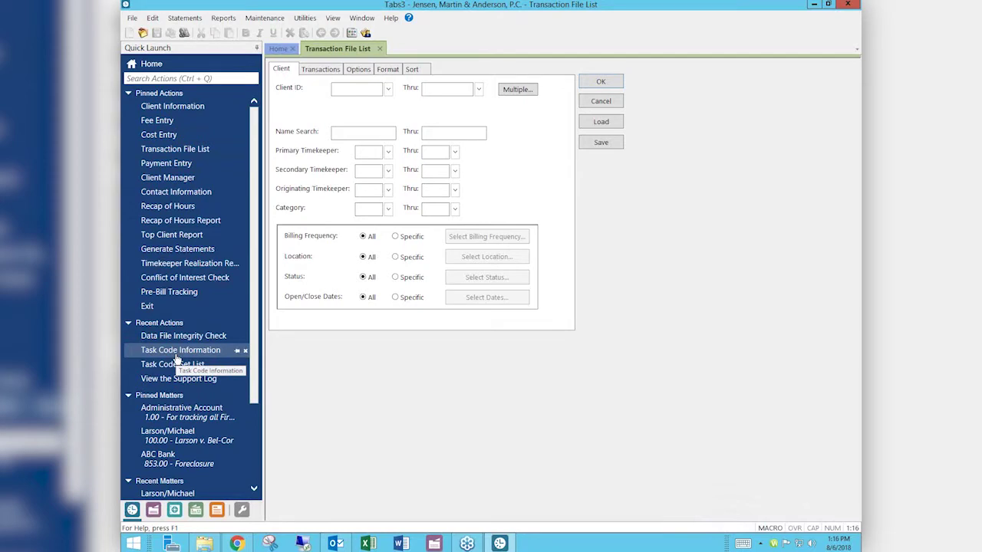
# Pin the ADA Employment Issue matter from Recent Matters to Pinned Matters.
pyautogui.moveTo(253, 386); pyautogui.dragTo(258, 464)
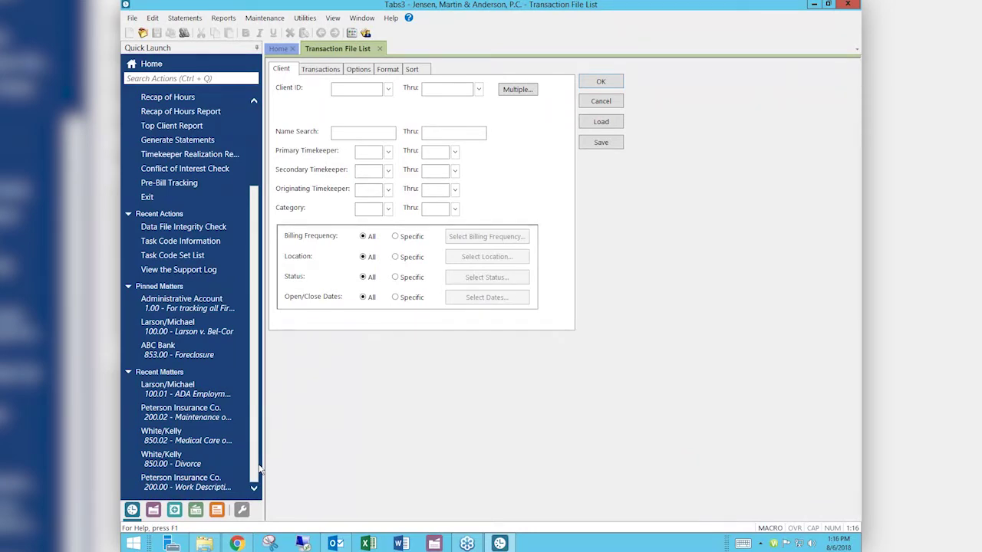
pyautogui.click(237, 392)
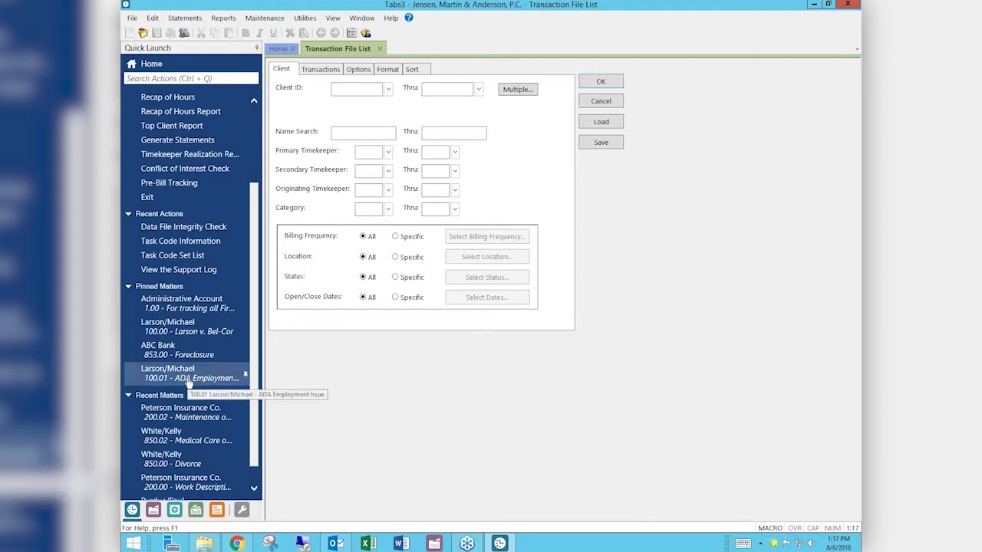
# Collapse the Recent Matters, Pinned Matters, Recent Actions and Pinned Actions sections in Quick Launch.
pyautogui.click(129, 396)
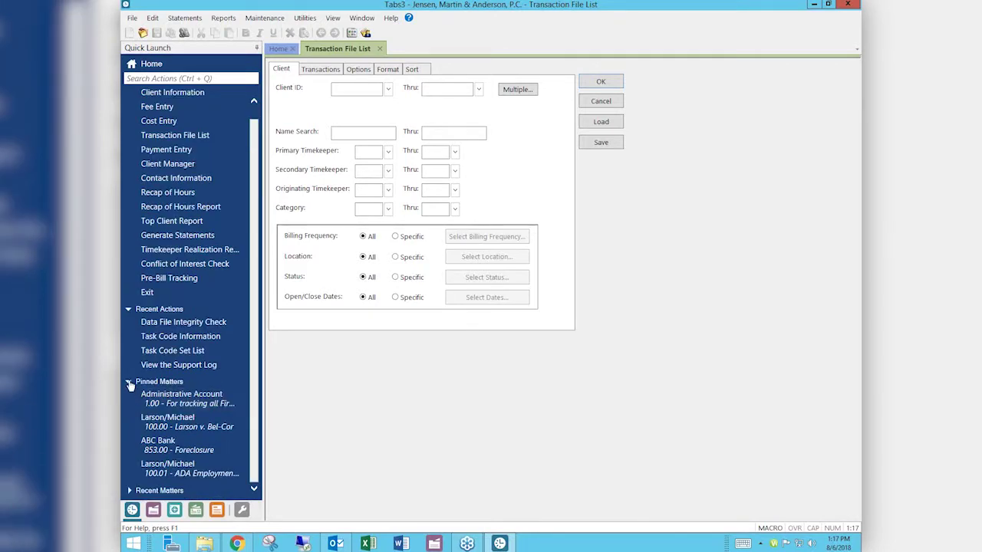
pyautogui.click(131, 383)
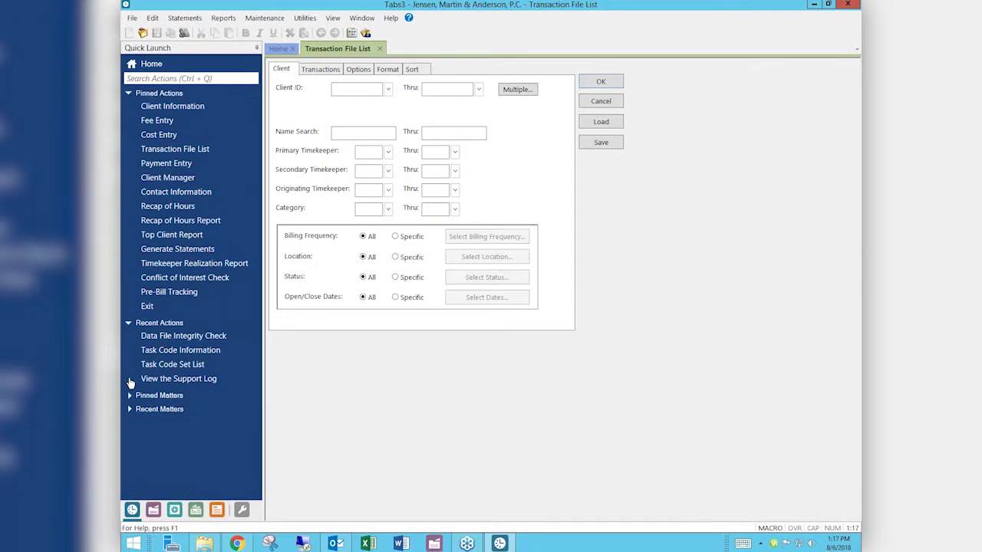
pyautogui.click(128, 323)
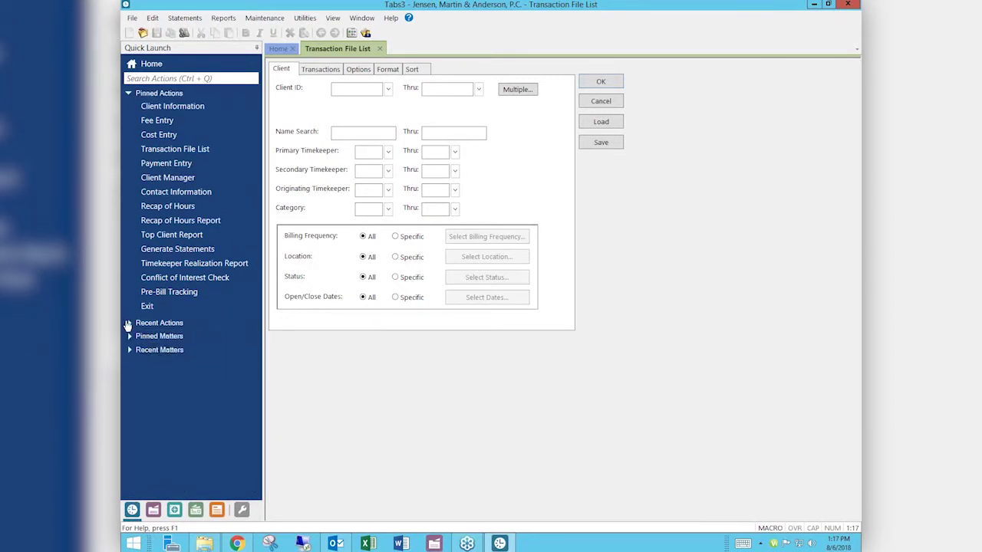
pyautogui.click(128, 95)
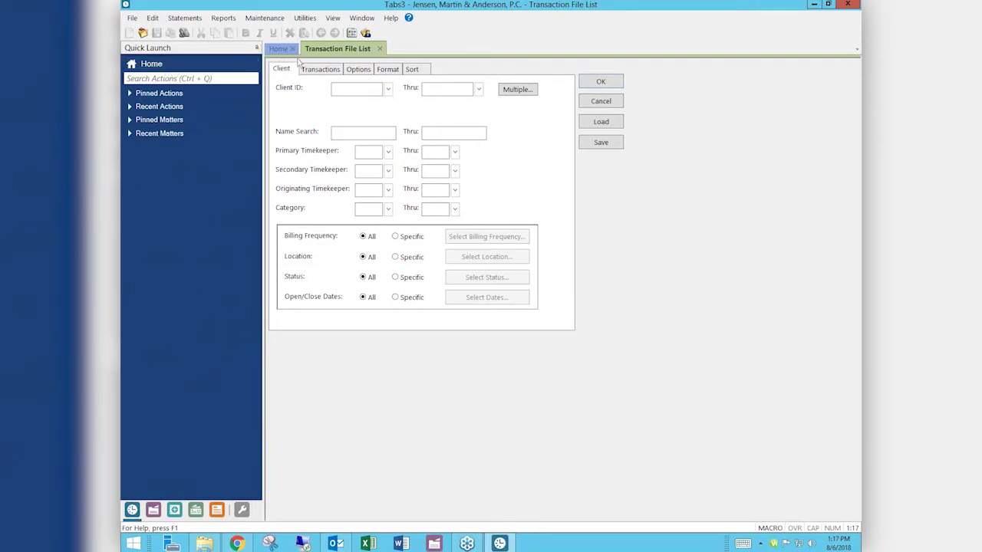
# Close the Home and Transaction File List windows and reopen the Home Page from Quick Launch.
pyautogui.click(292, 50)
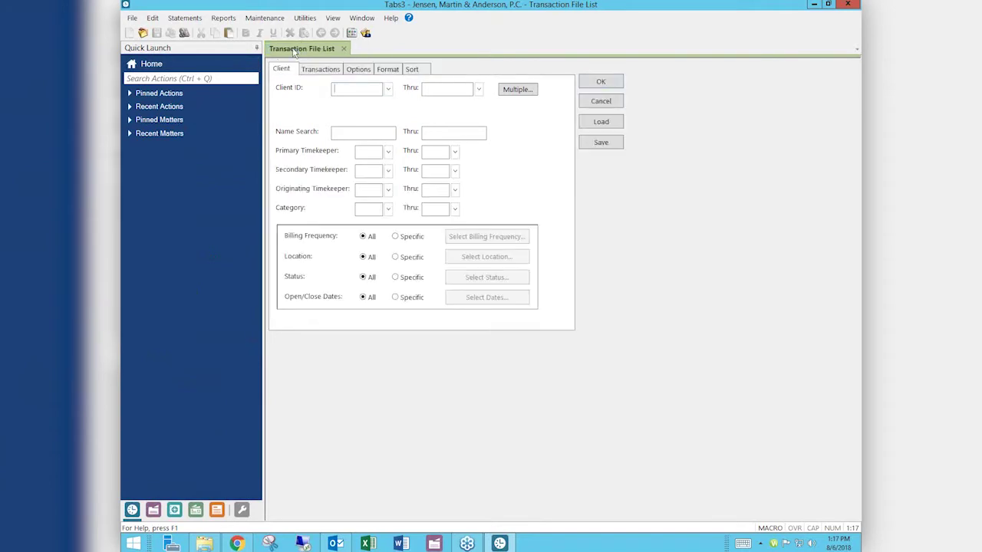
pyautogui.click(345, 49)
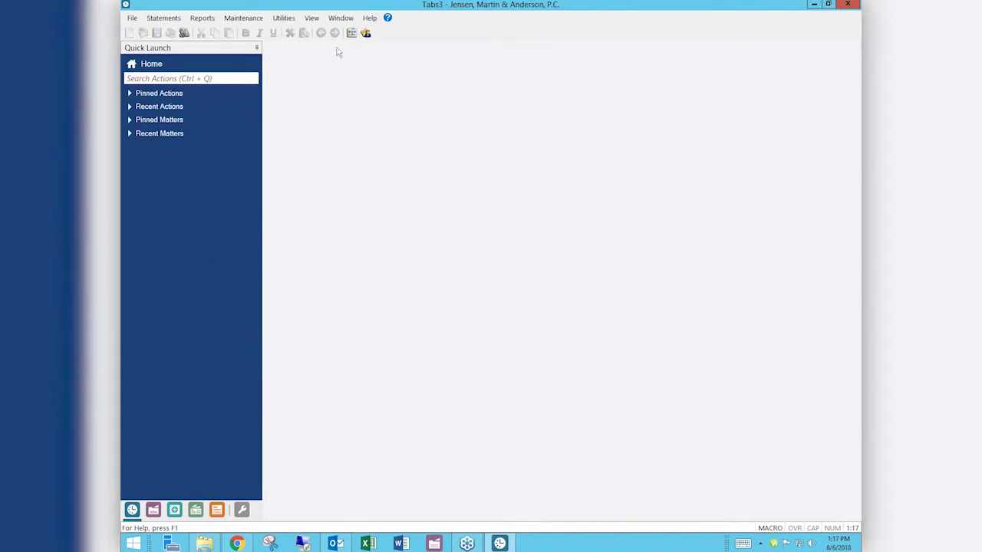
pyautogui.click(143, 66)
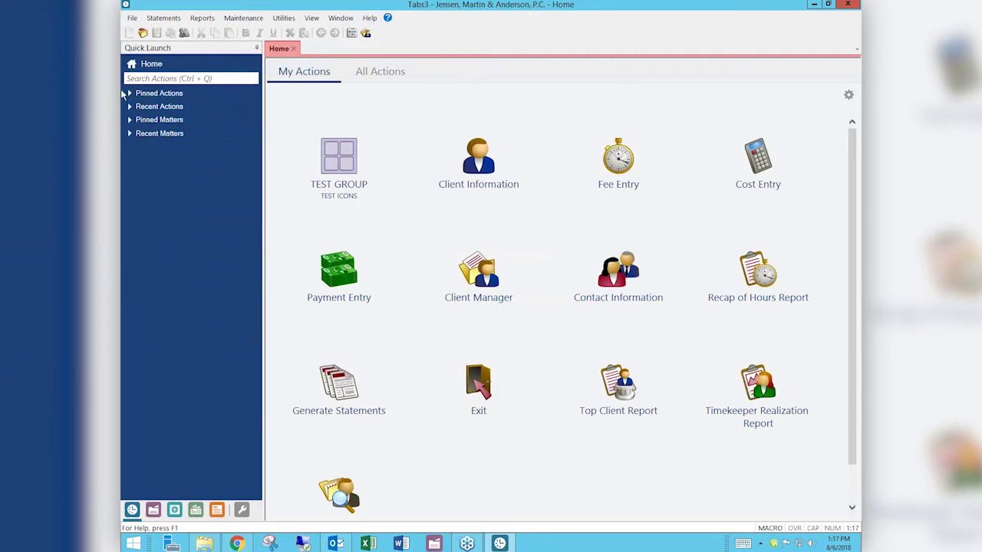
# Expand Pinned Actions, open Fee Entry and switch between the Home Page and the Rapid Fee window.
pyautogui.click(128, 92)
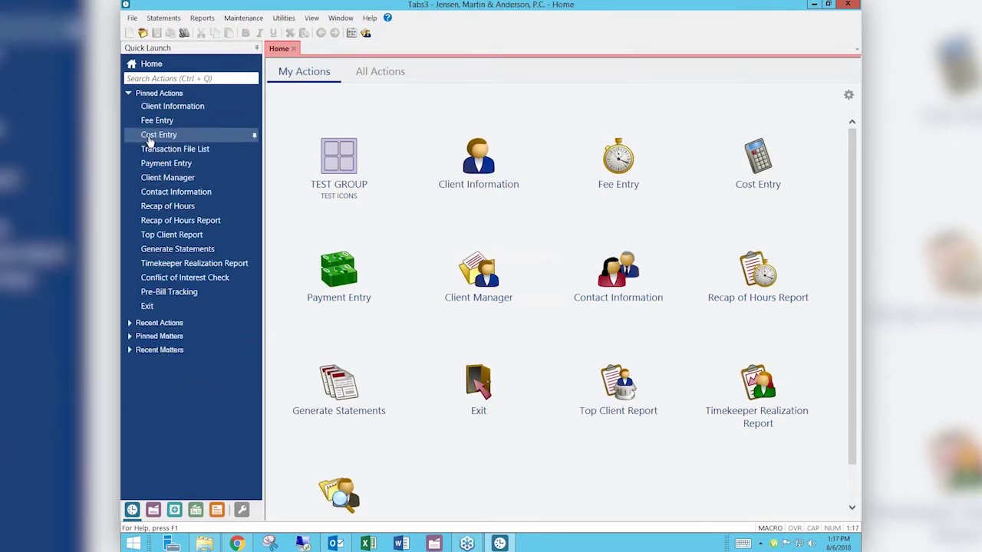
pyautogui.click(146, 121)
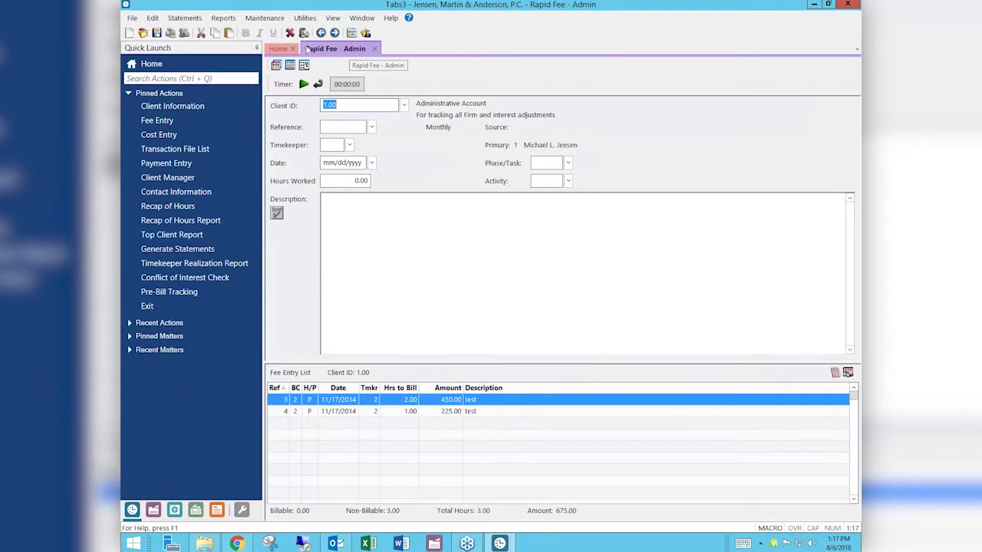
pyautogui.click(281, 49)
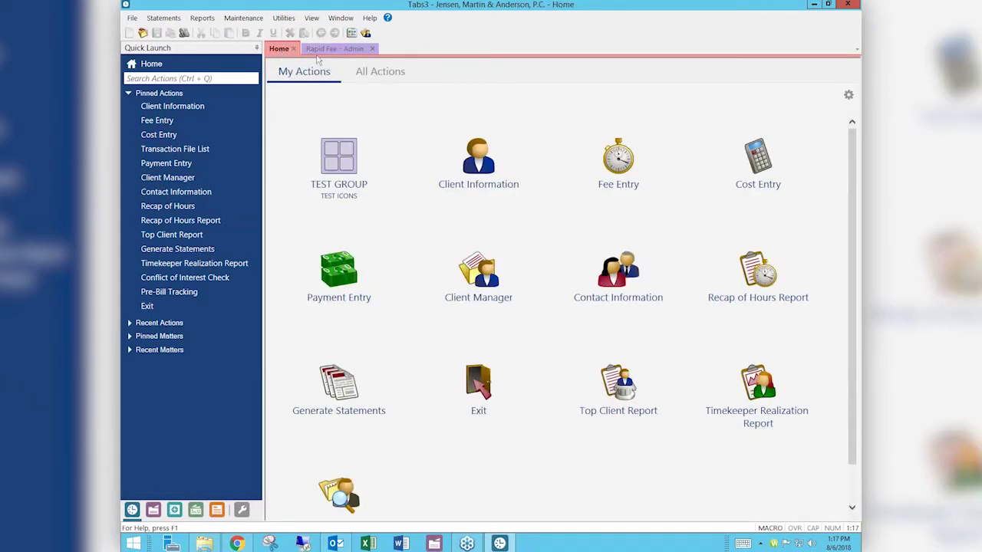
pyautogui.click(330, 48)
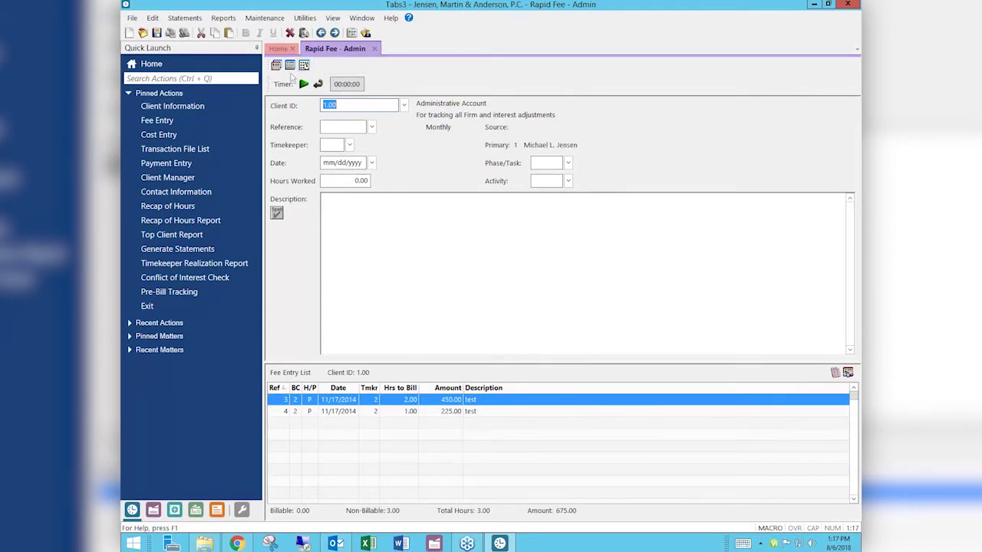
# Open Cost Entry from Pinned Actions and switch between it and the Rapid Fee window.
pyautogui.click(158, 134)
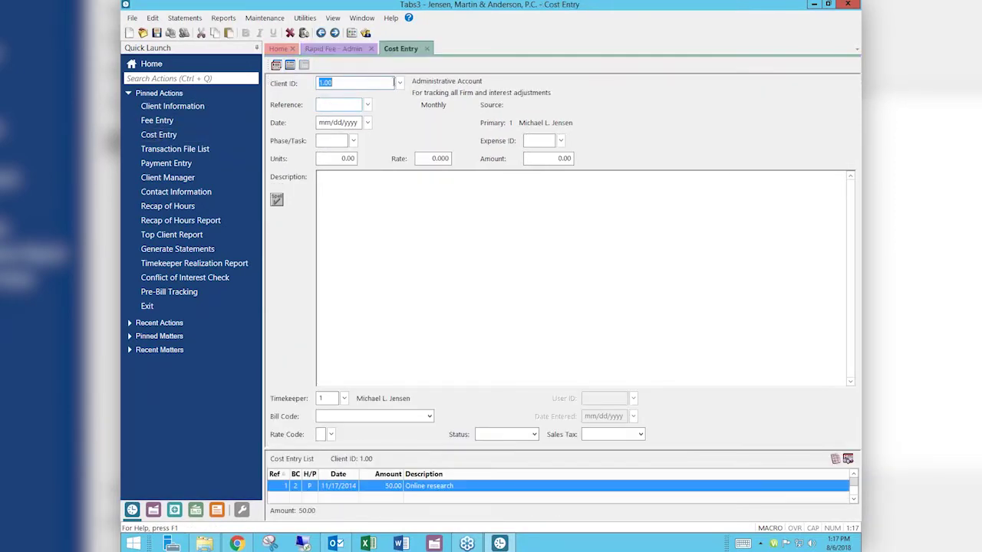
pyautogui.click(342, 51)
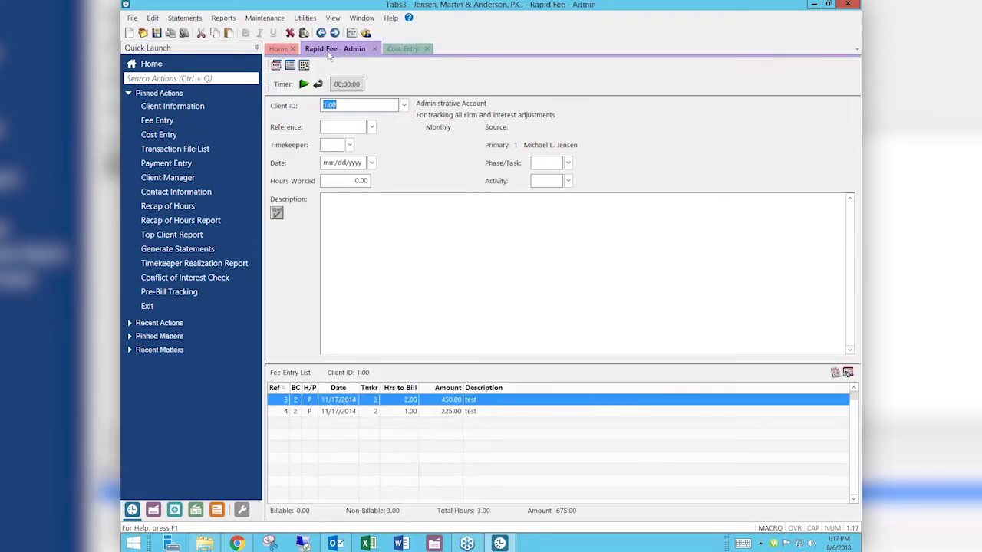
pyautogui.click(402, 49)
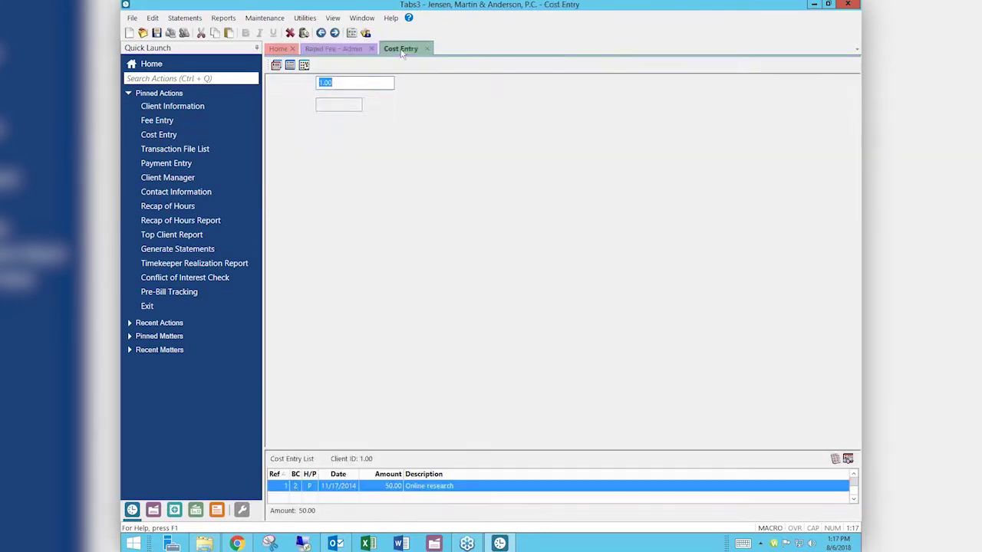
# Open Client Manager from Pinned Actions, view Rapid Fee and Cost Entry, and return to Client Manager.
pyautogui.click(172, 179)
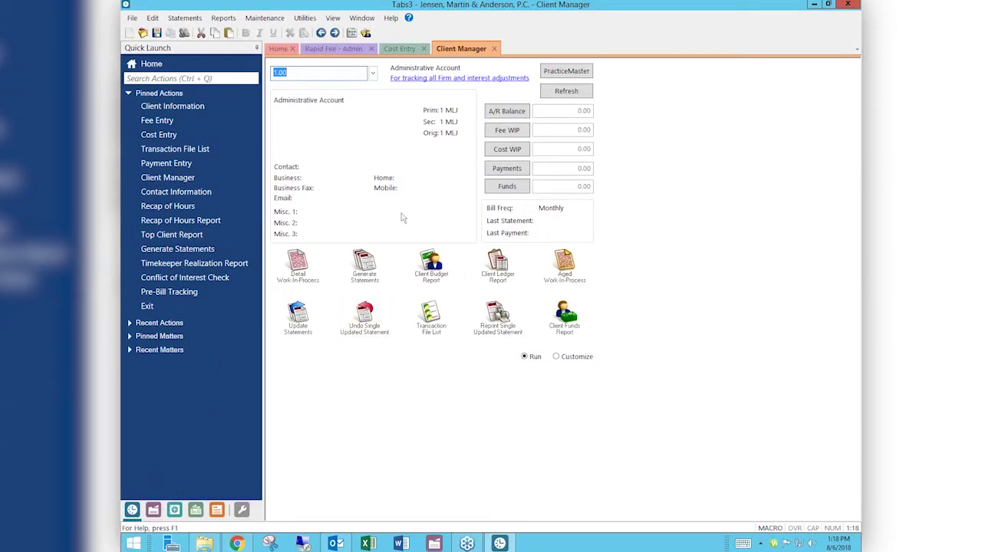
pyautogui.click(332, 48)
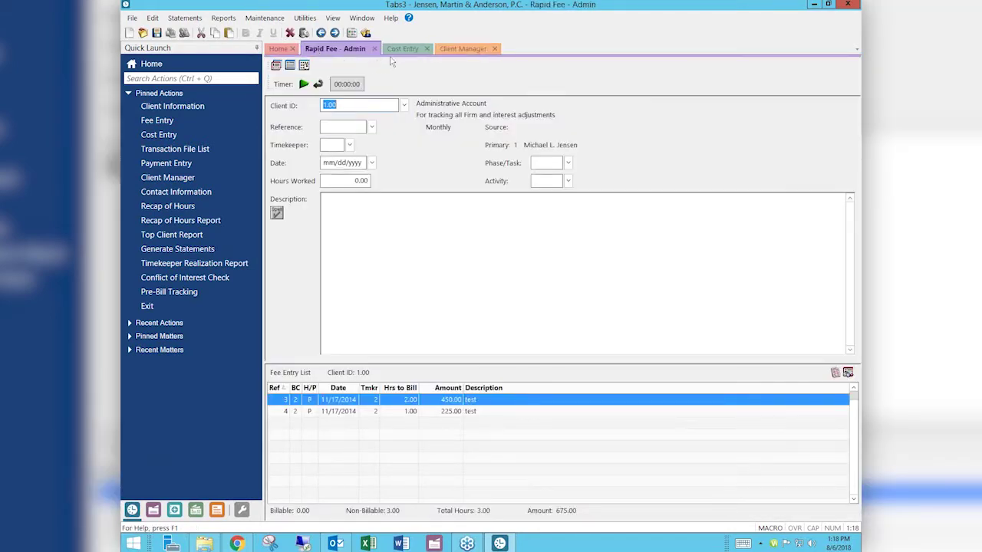
pyautogui.click(400, 49)
pyautogui.click(460, 49)
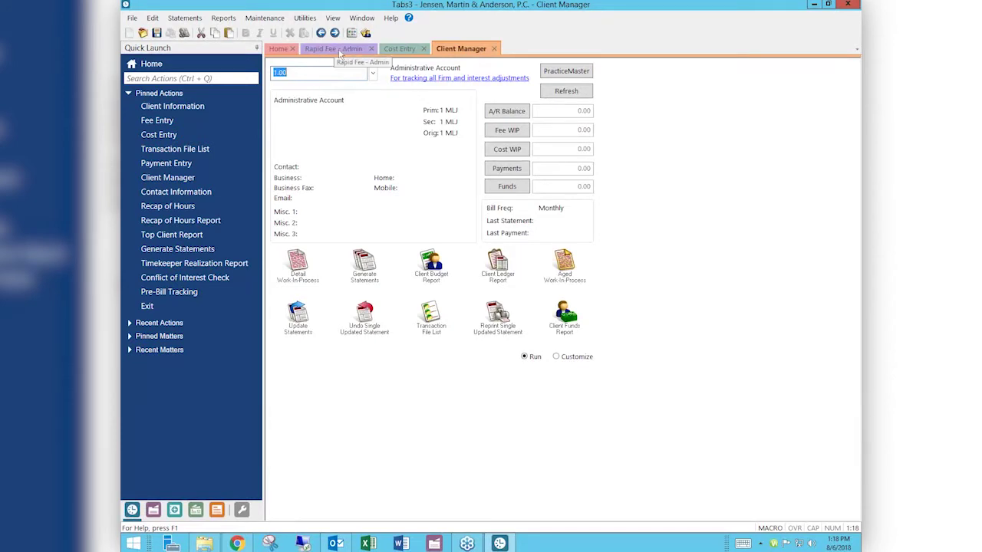
# Auto-hide the Quick Launch pane and place Client Manager in a new vertical tab group.
pyautogui.click(257, 48)
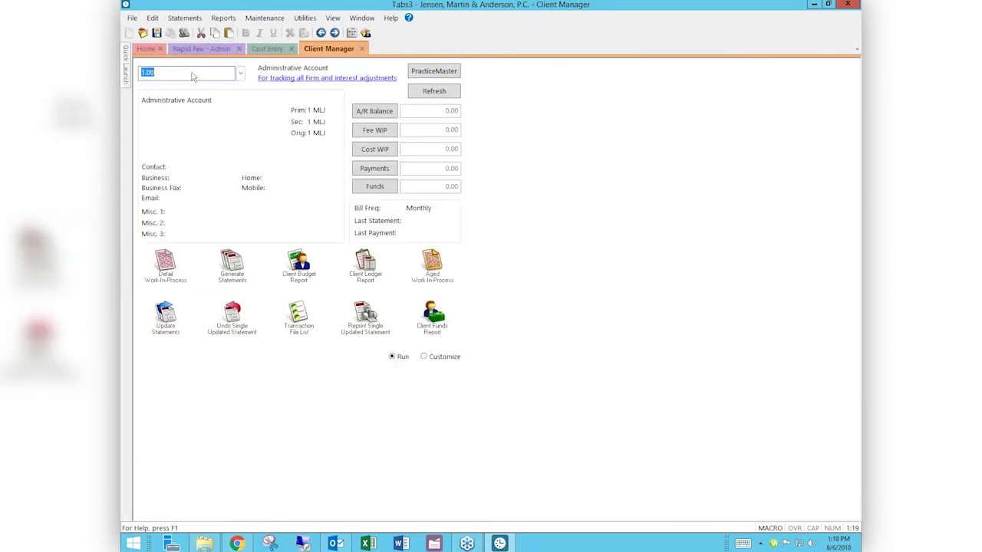
pyautogui.click(358, 20)
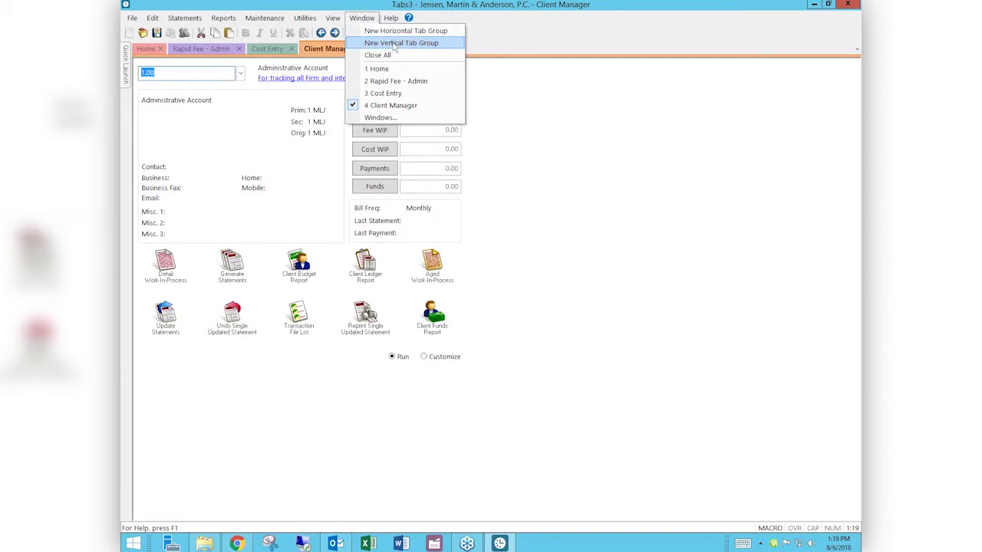
pyautogui.click(394, 44)
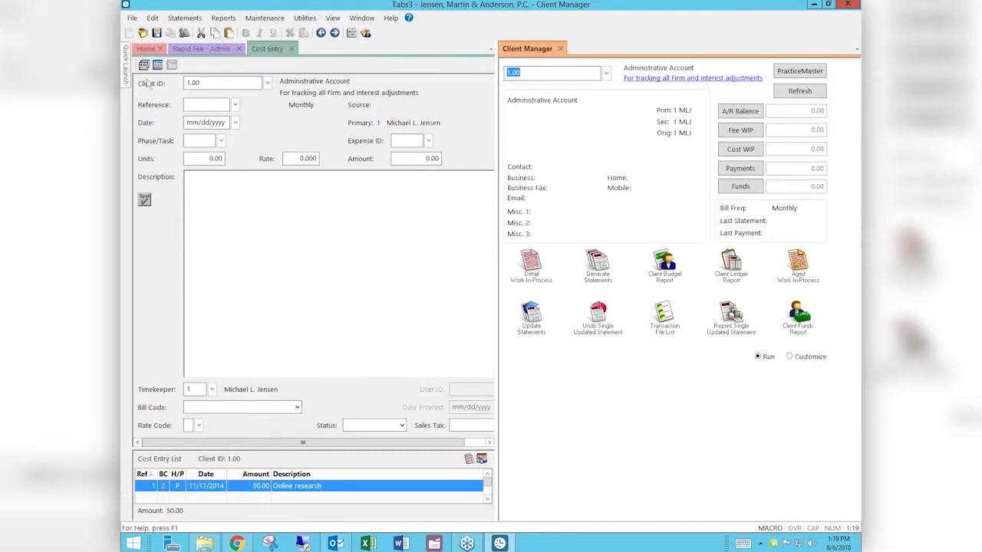
# Open Recap of Hours in the Client Manager tab group and Top Client Report in the Cost Entry tab group.
pyautogui.click(126, 67)
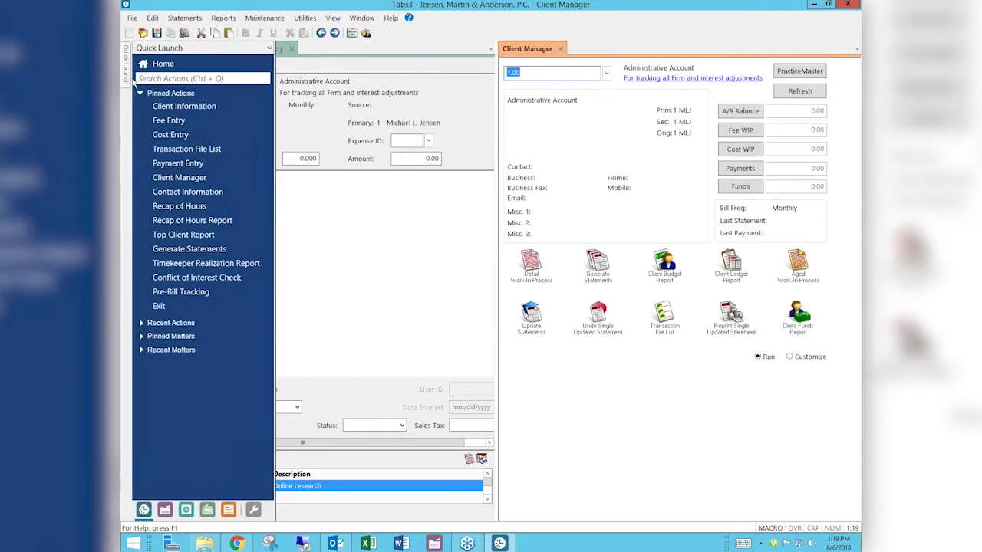
pyautogui.click(173, 209)
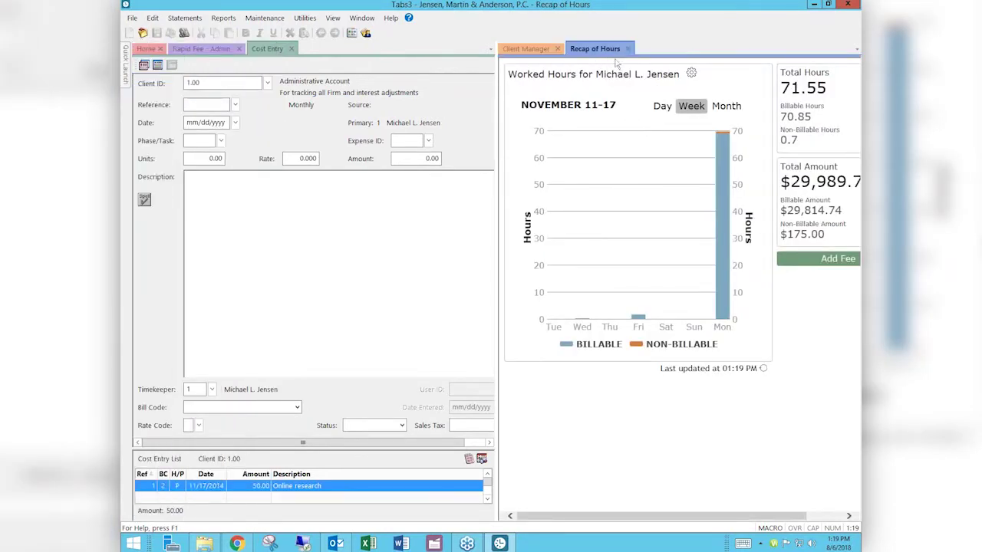
pyautogui.click(264, 49)
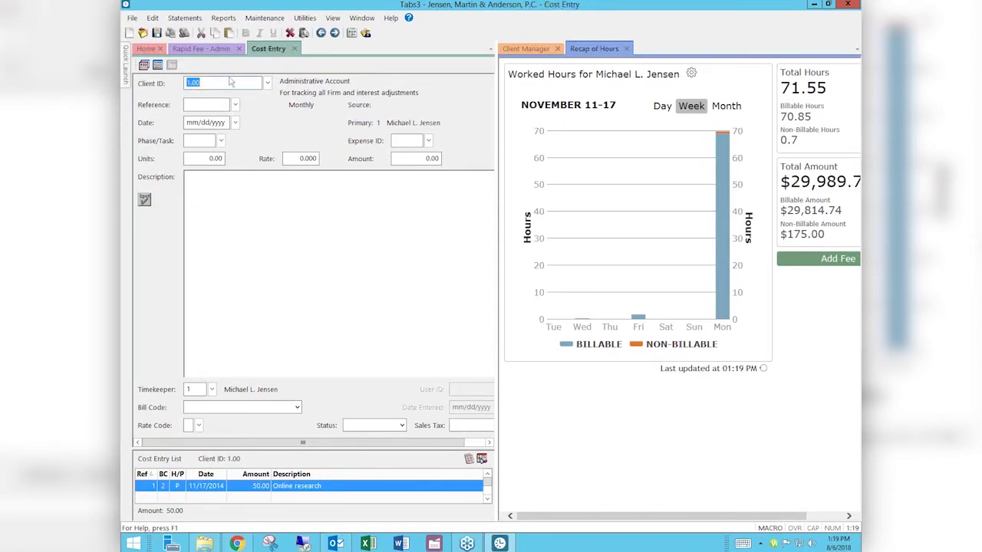
pyautogui.click(125, 75)
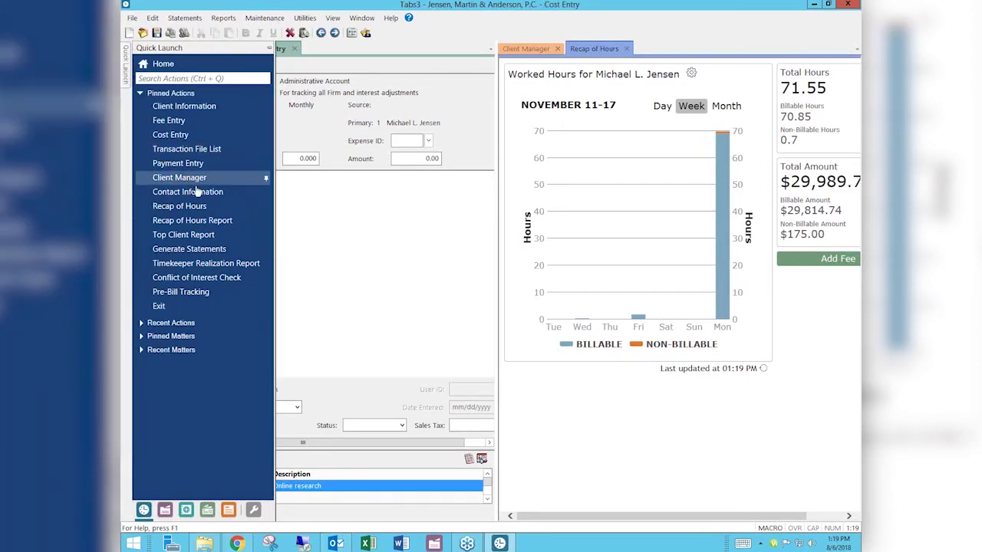
pyautogui.click(181, 234)
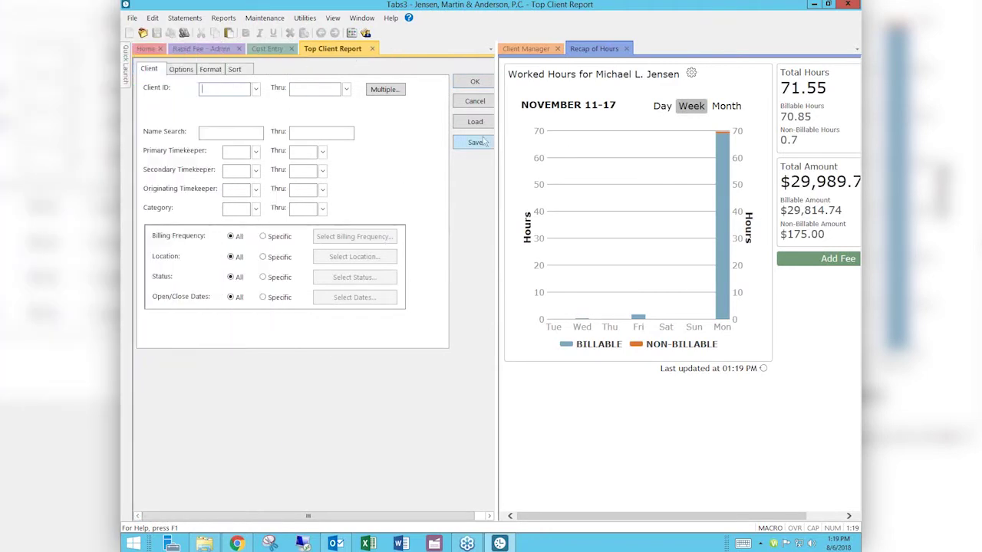
# Show Rapid Fee and Client Manager side by side and close the Recap of Hours window.
pyautogui.click(525, 49)
pyautogui.click(214, 49)
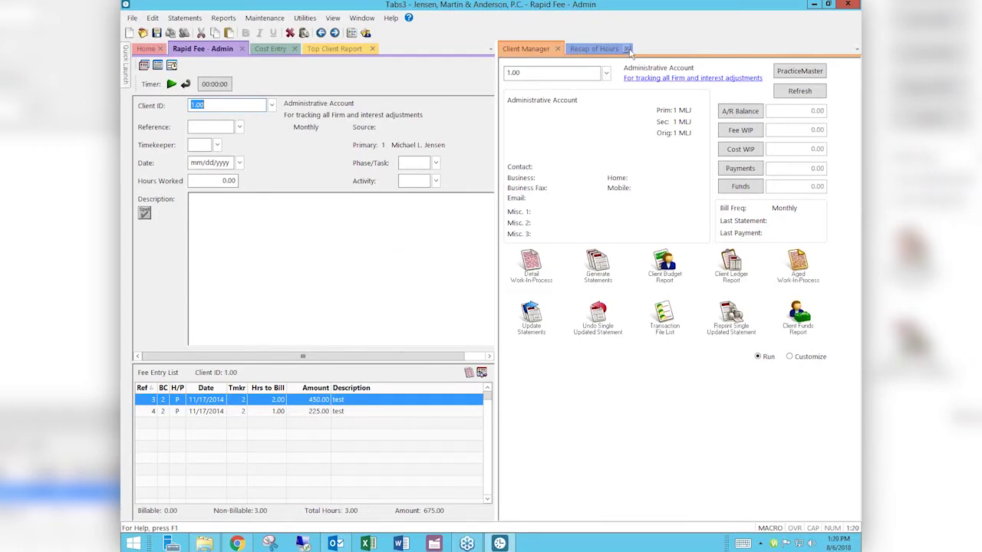
pyautogui.click(628, 49)
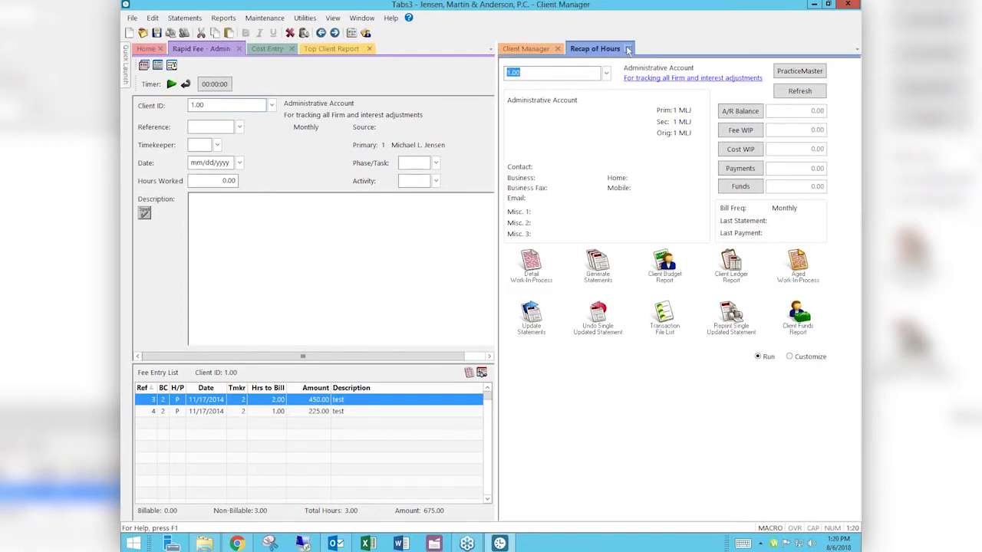
pyautogui.click(627, 49)
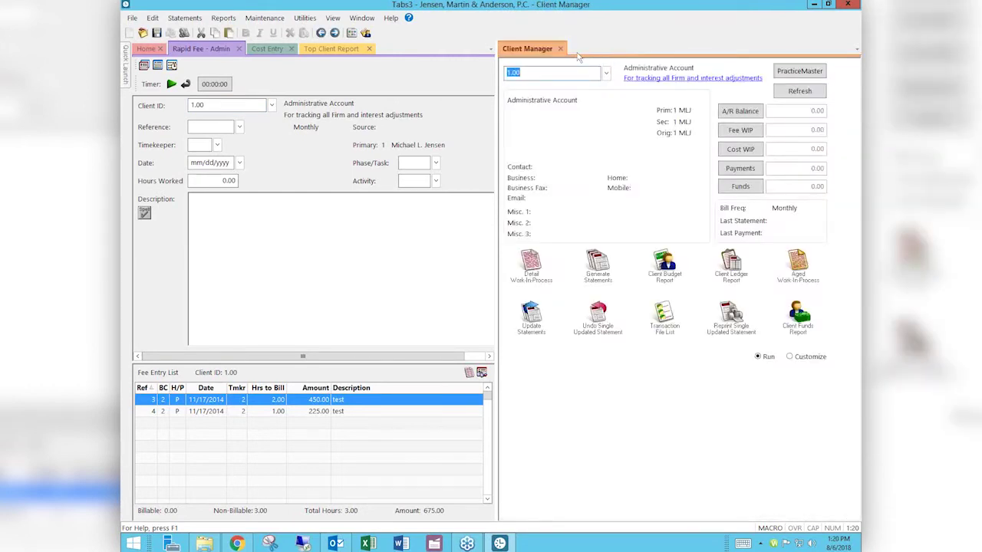
# Close Client Manager and place Rapid Fee in a new horizontal tab group.
pyautogui.click(557, 48)
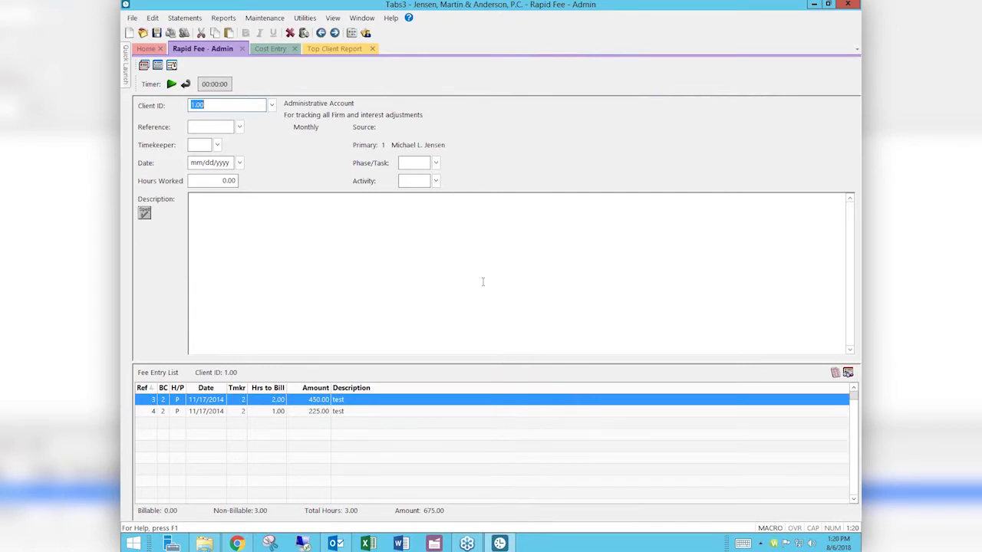
pyautogui.click(369, 19)
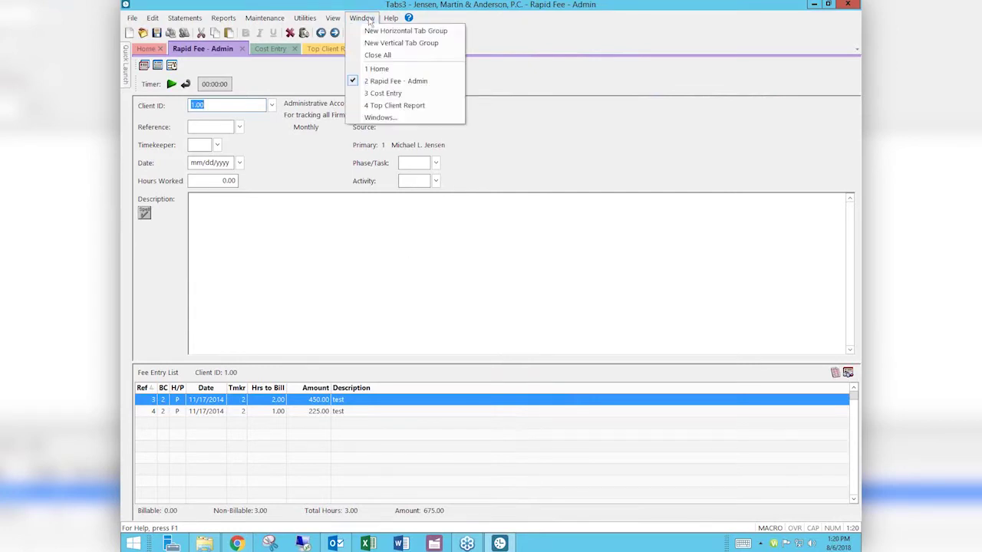
pyautogui.click(405, 30)
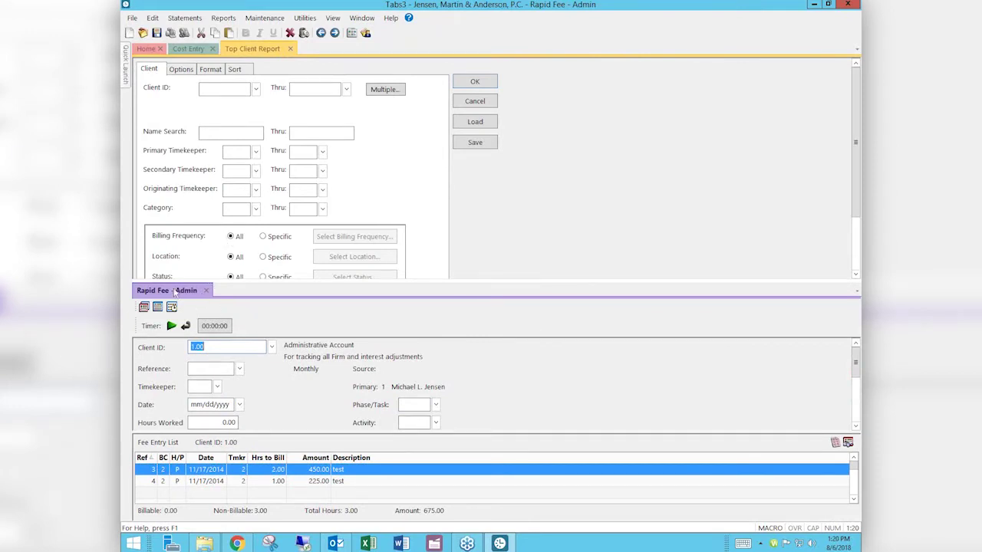
# Pin the Quick Launch pane open and open Generate Statements in the Rapid Fee tab group.
pyautogui.moveTo(126, 63)
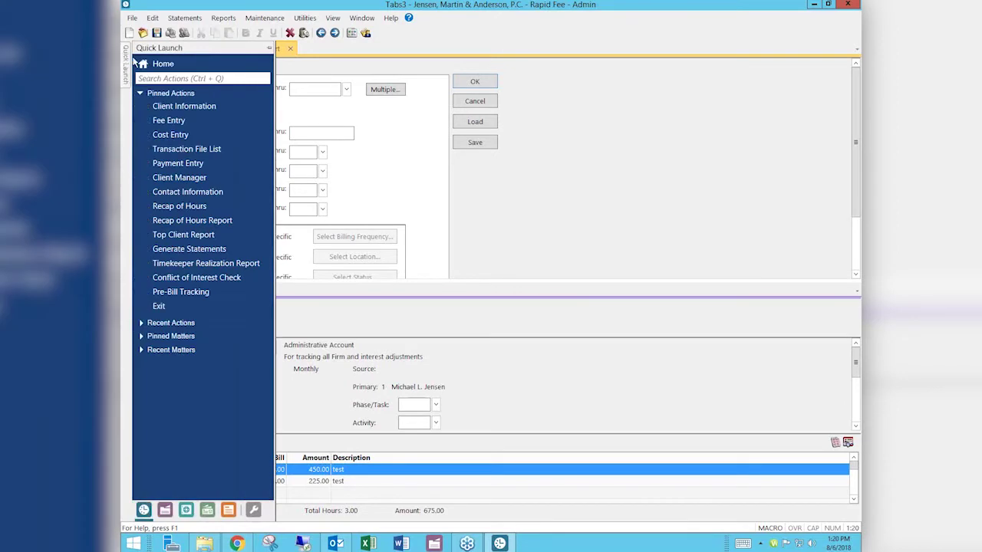
pyautogui.click(269, 48)
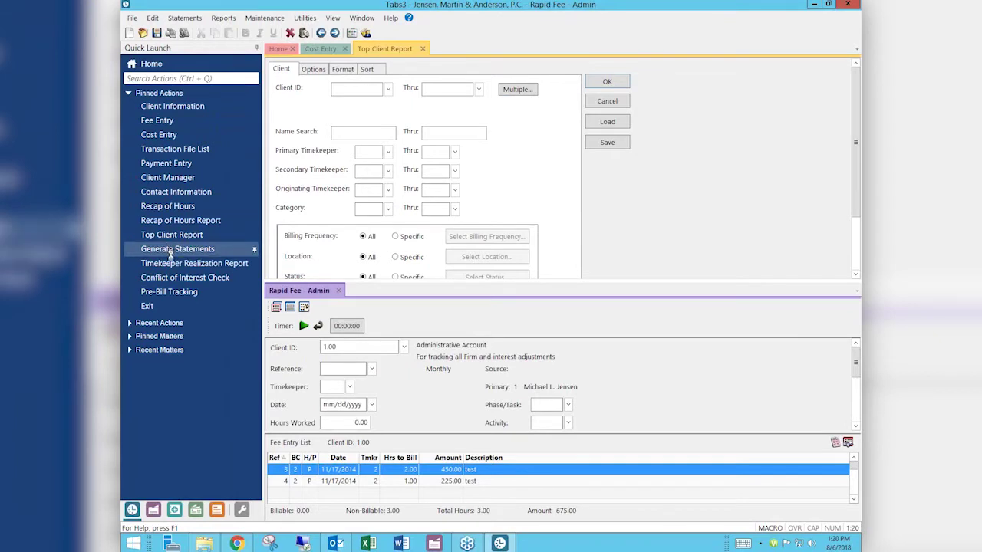
pyautogui.click(171, 250)
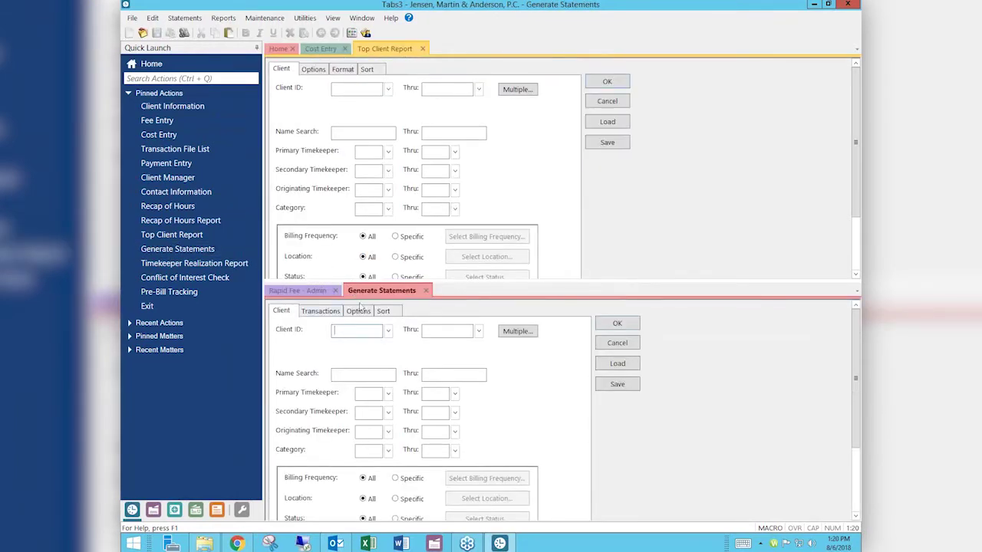
# View Rapid Fee, Cost Entry and Top Client Report in their tab groups and check the available window arrangement commands.
pyautogui.click(303, 290)
pyautogui.click(318, 49)
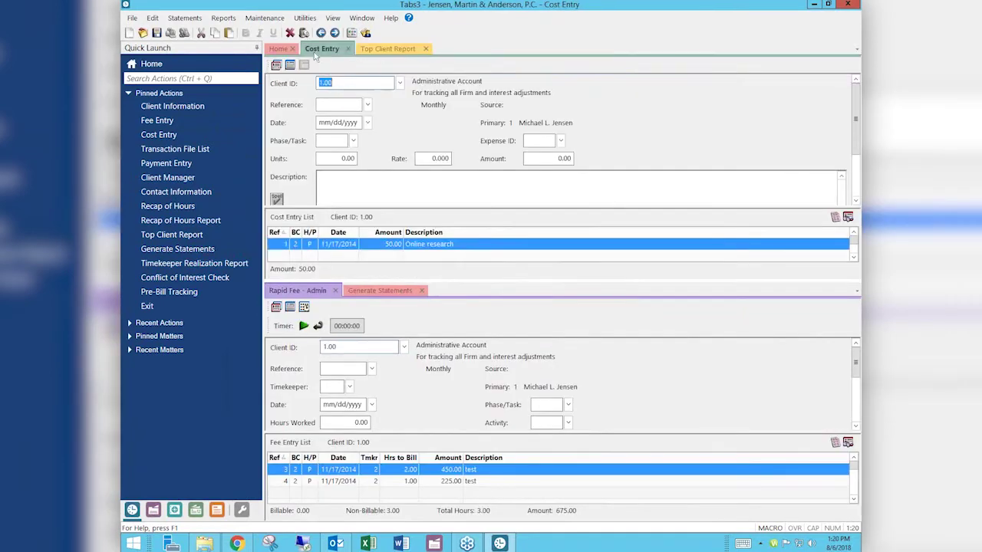
pyautogui.click(380, 49)
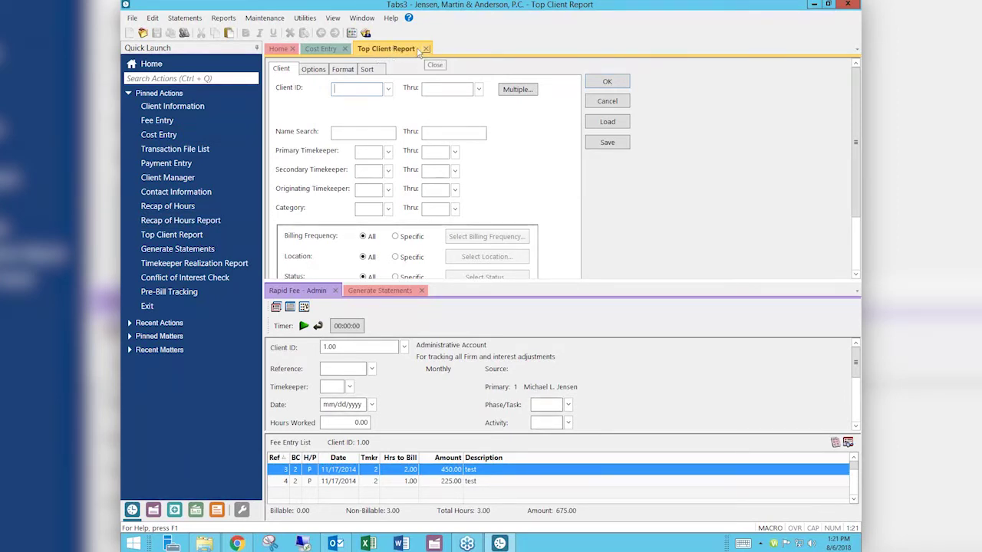
pyautogui.click(362, 17)
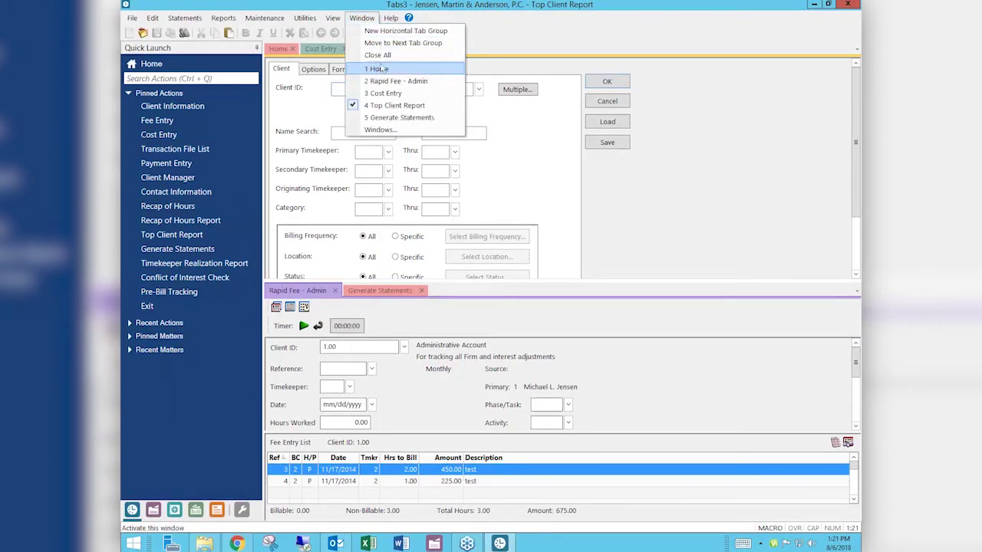
pyautogui.click(513, 69)
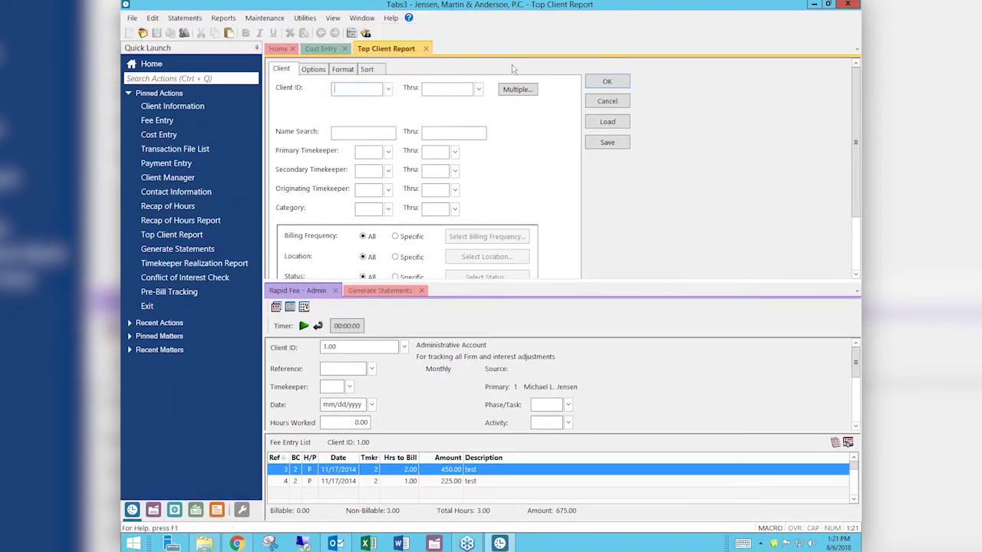
# Close the Rapid Fee, Fee Verification List and Generate Statements windows to remove the horizontal tab group.
pyautogui.click(366, 290)
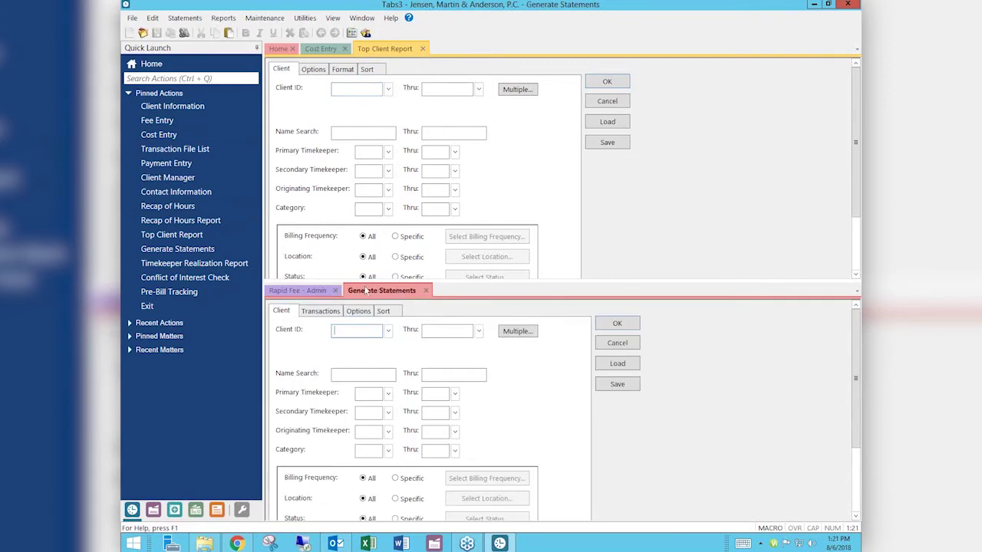
pyautogui.hotkey('ctrl', 'Tab')
pyautogui.hotkey('ctrl', 'Tab')
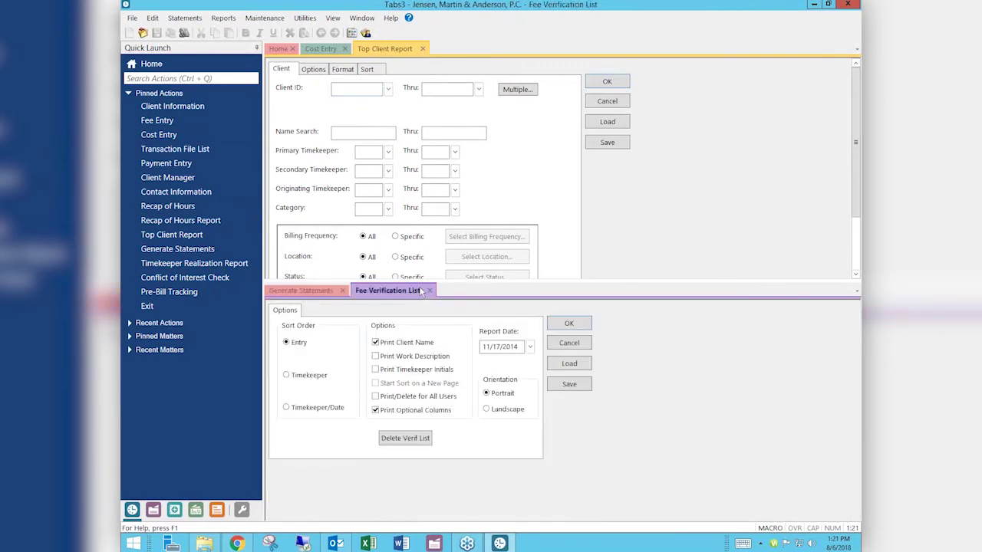
pyautogui.click(429, 290)
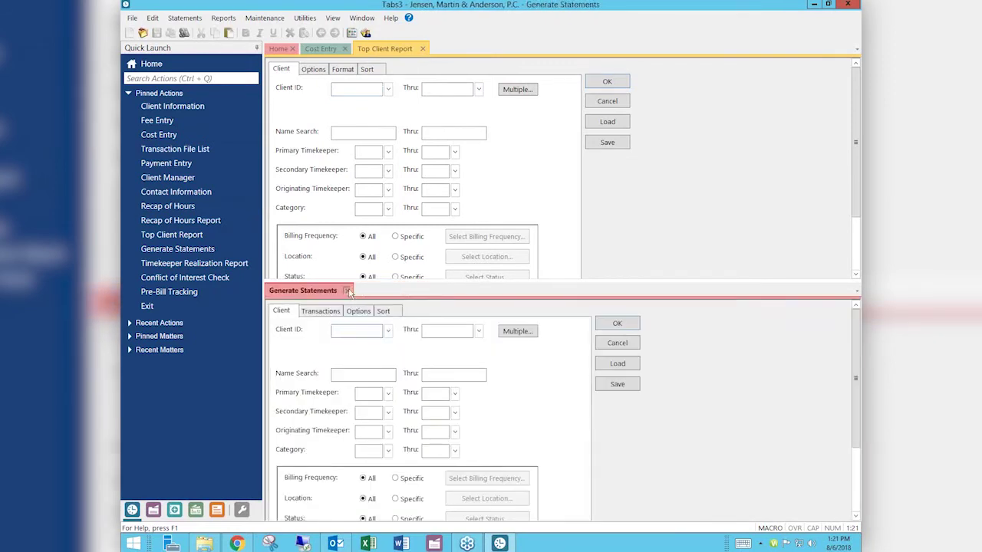
pyautogui.click(346, 290)
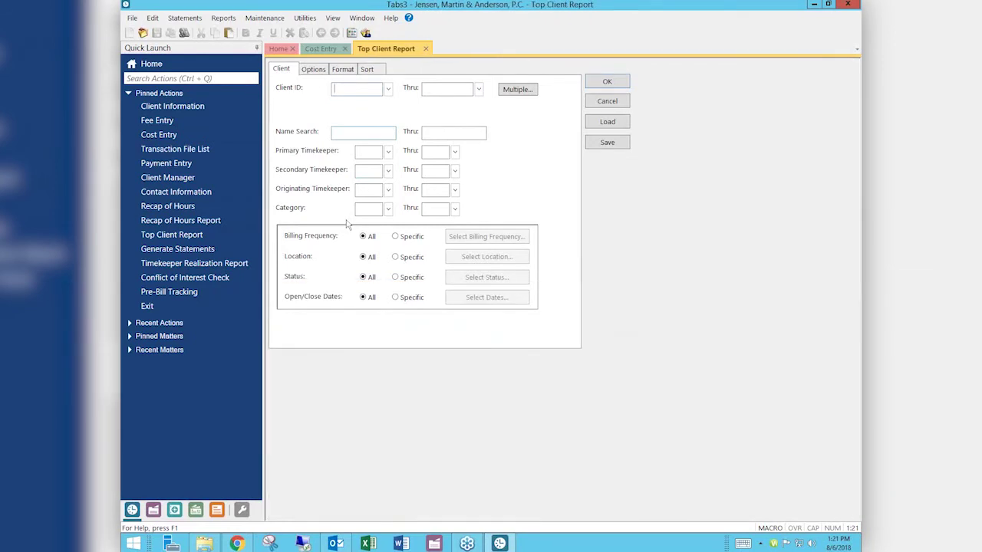
# Place Top Client Report in a new vertical tab group and replace it there with Client Manager.
pyautogui.click(363, 18)
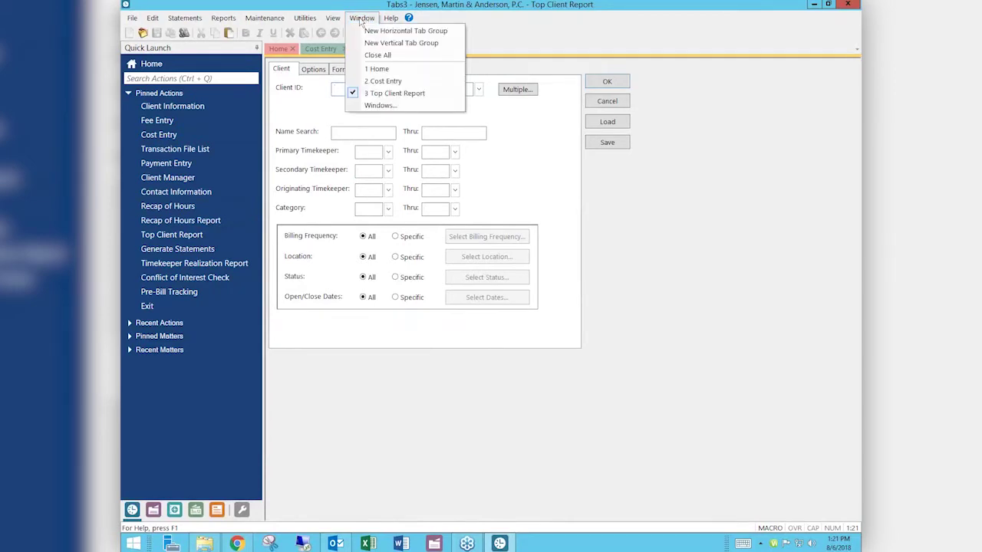
pyautogui.click(407, 44)
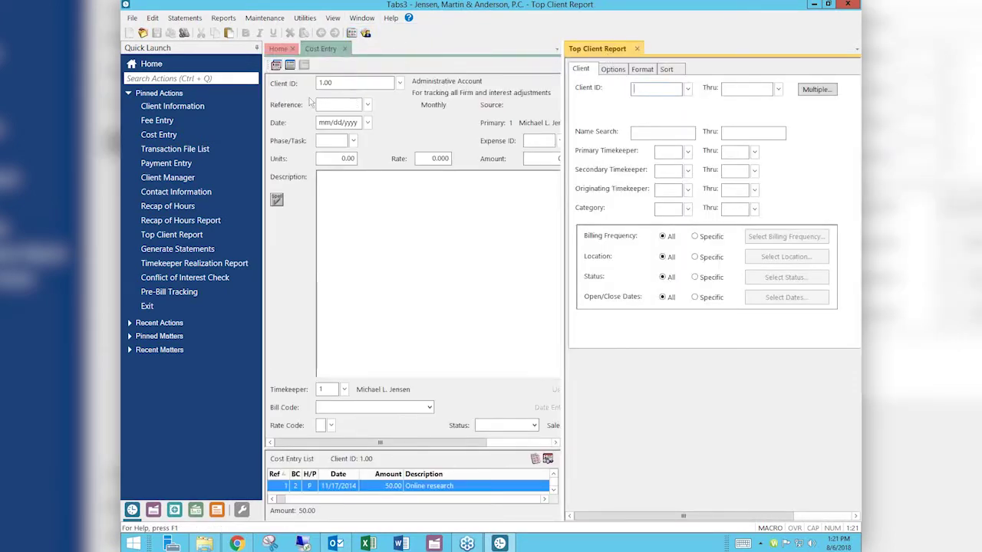
pyautogui.click(172, 177)
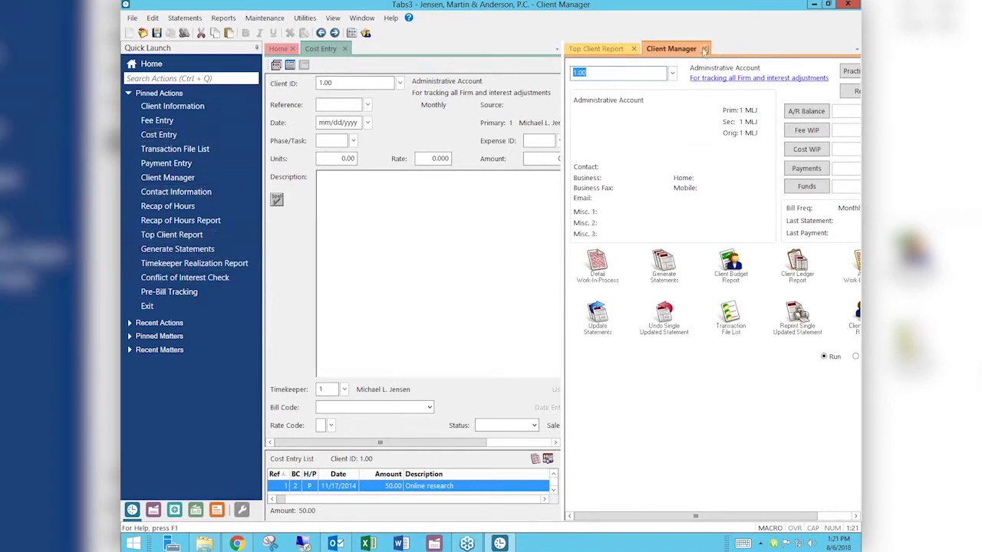
pyautogui.click(627, 49)
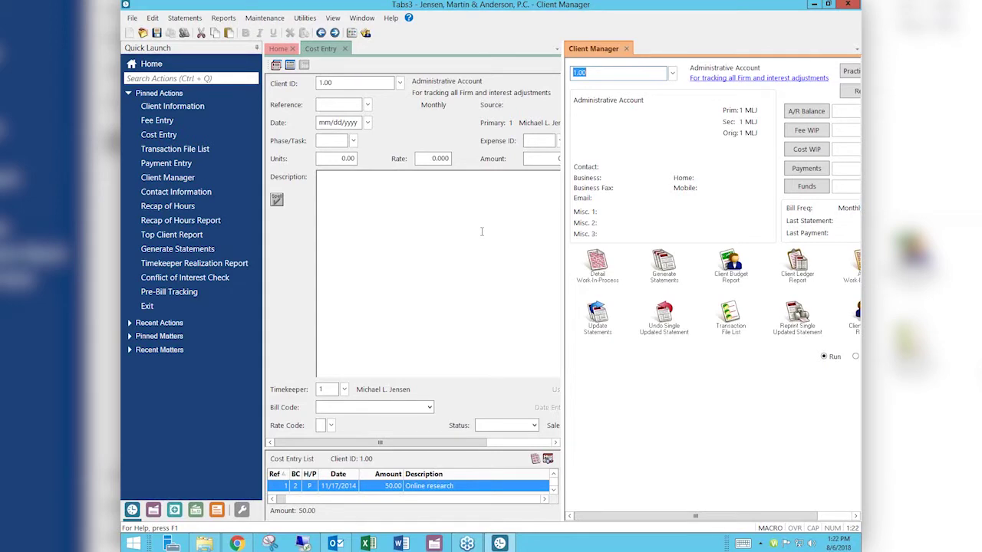
# Switch to Cost Entry and view the commands for moving it between tab groups.
pyautogui.press('End')
pyautogui.hotkey('ctrl', 'Tab')
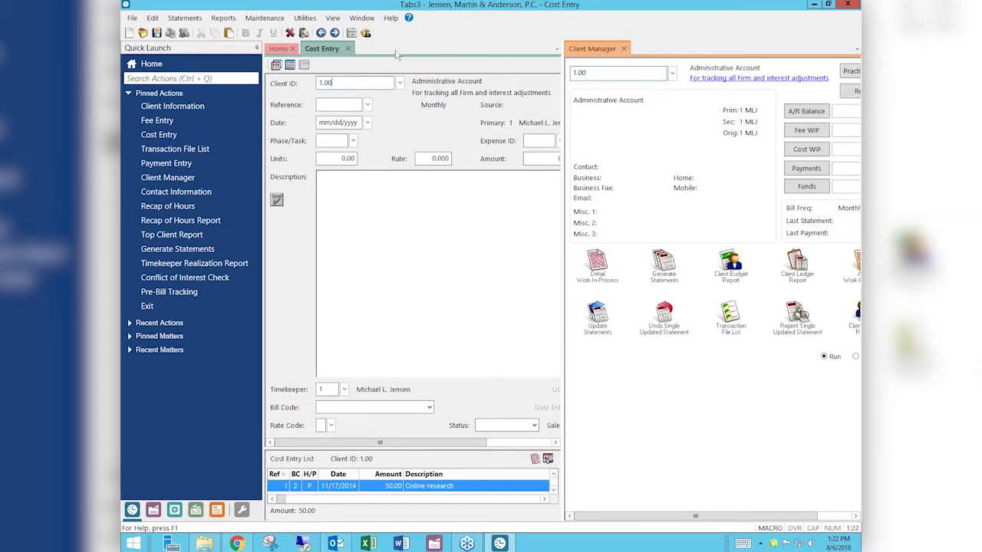
pyautogui.click(369, 20)
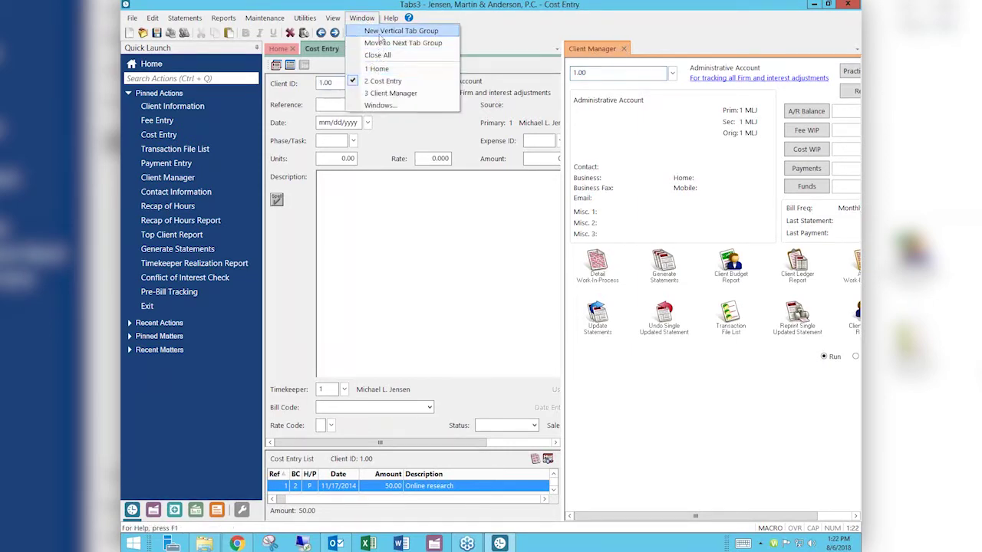
pyautogui.click(443, 81)
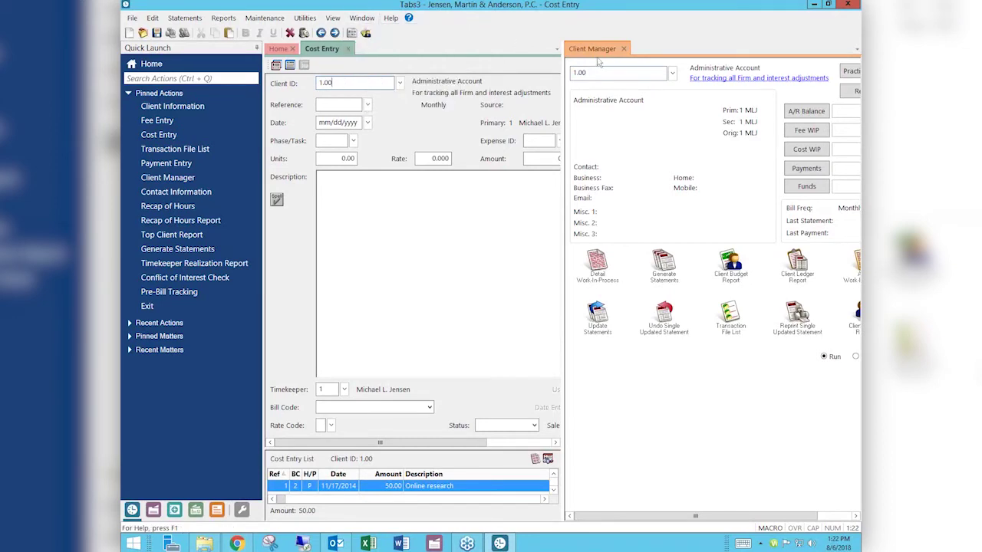
# Close the Client Manager and Cost Entry windows, keeping only the Home Page open.
pyautogui.click(623, 51)
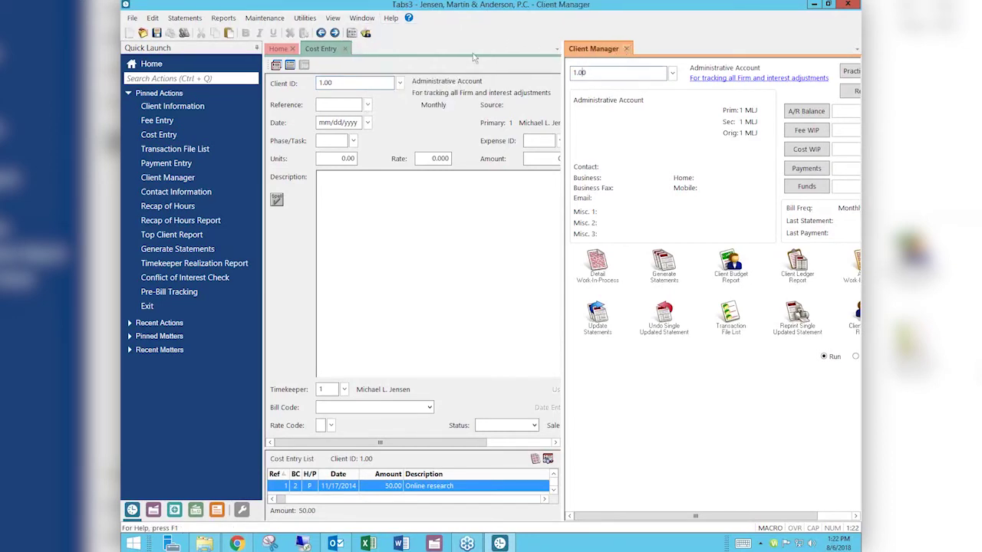
pyautogui.click(627, 49)
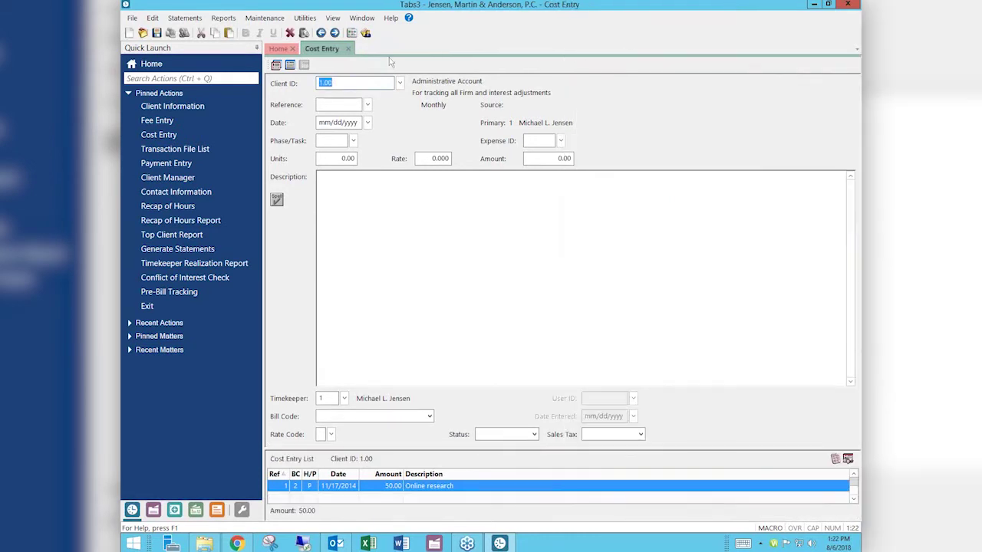
pyautogui.click(348, 48)
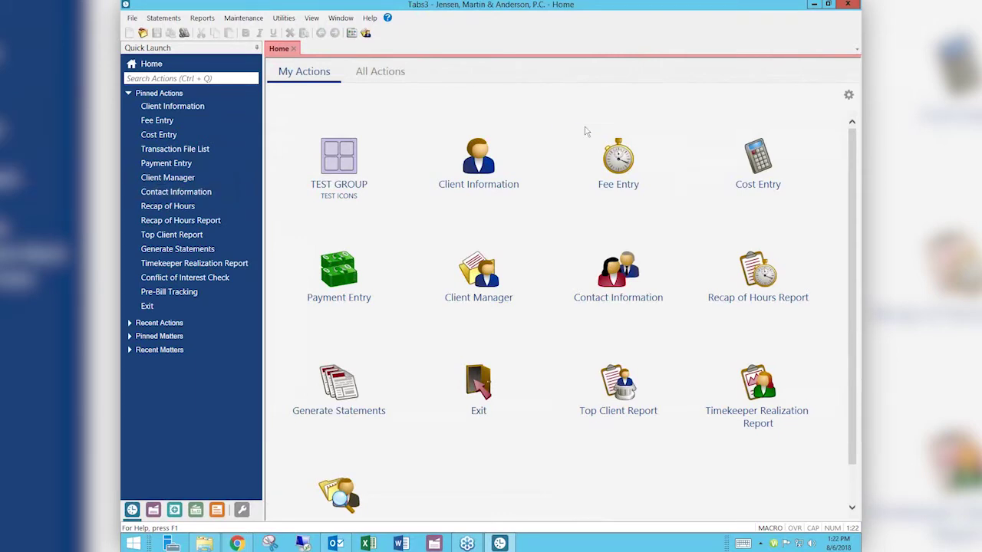
# Expand Pinned Matters and load the Administrative Account and the second pinned matter in Client Manager.
pyautogui.click(130, 337)
pyautogui.click(170, 349)
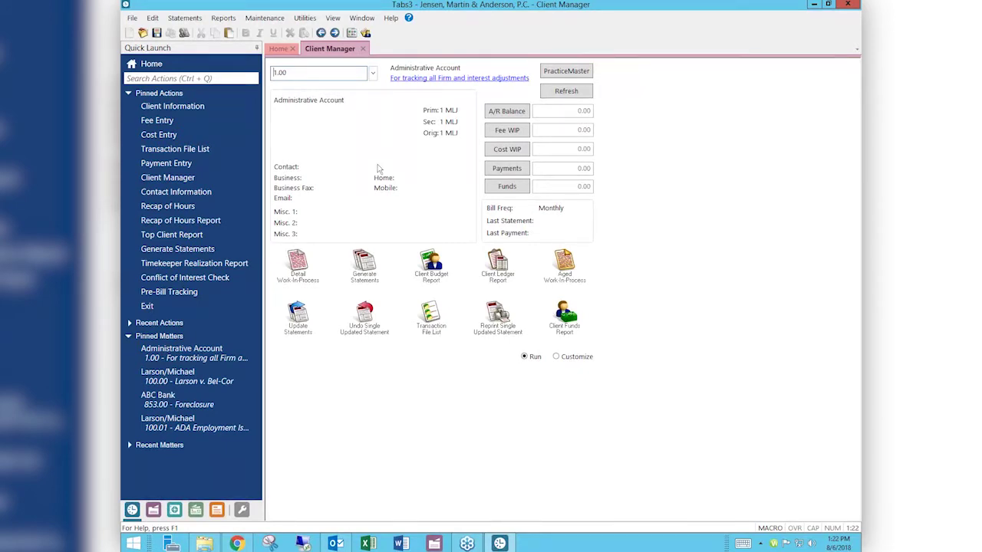
pyautogui.click(204, 384)
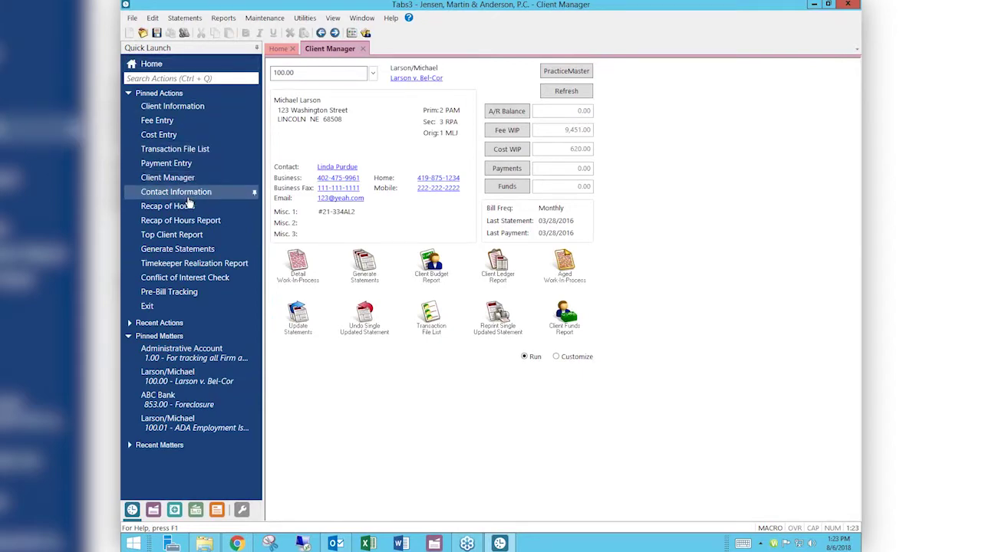
# Search the Quick Launch actions for "conflict" and open Conflict of Interest Check.
pyautogui.click(192, 79)
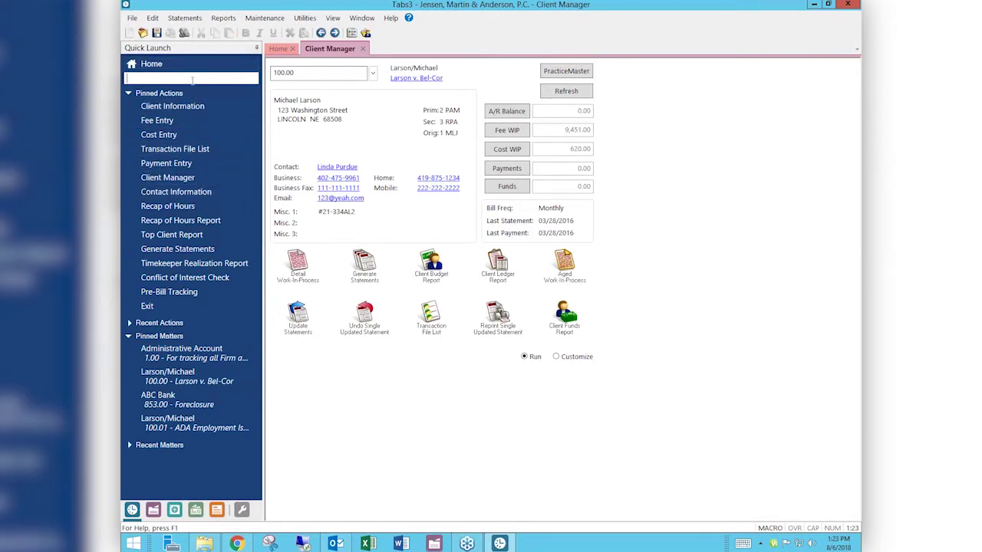
pyautogui.write('conflict')
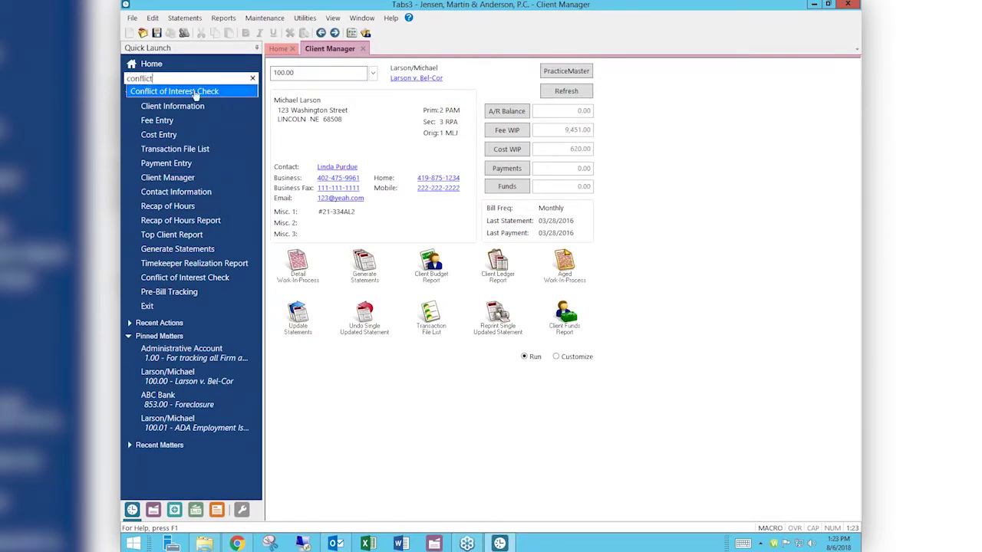
pyautogui.click(195, 92)
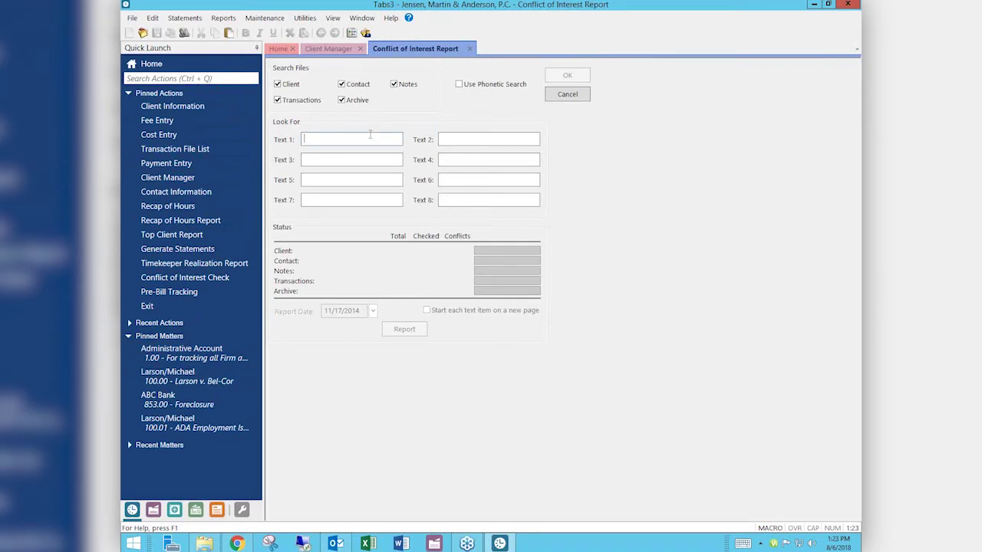
# Run the conflict check on the contact's last name and preview the report with Jump Desktop Printer (redirected 4) as printer.
pyautogui.write('PURDUE')
pyautogui.press('Return')
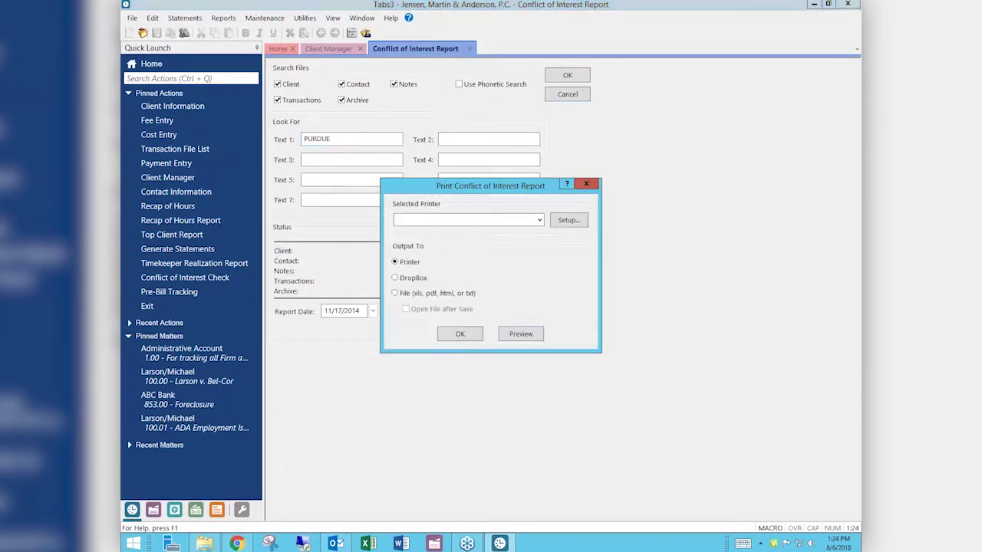
pyautogui.click(540, 221)
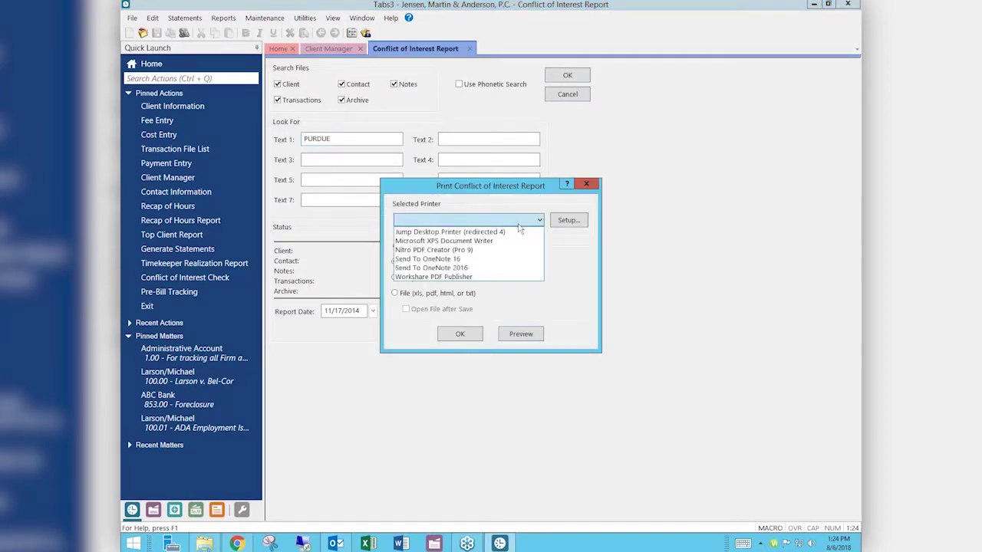
pyautogui.click(519, 232)
pyautogui.click(520, 333)
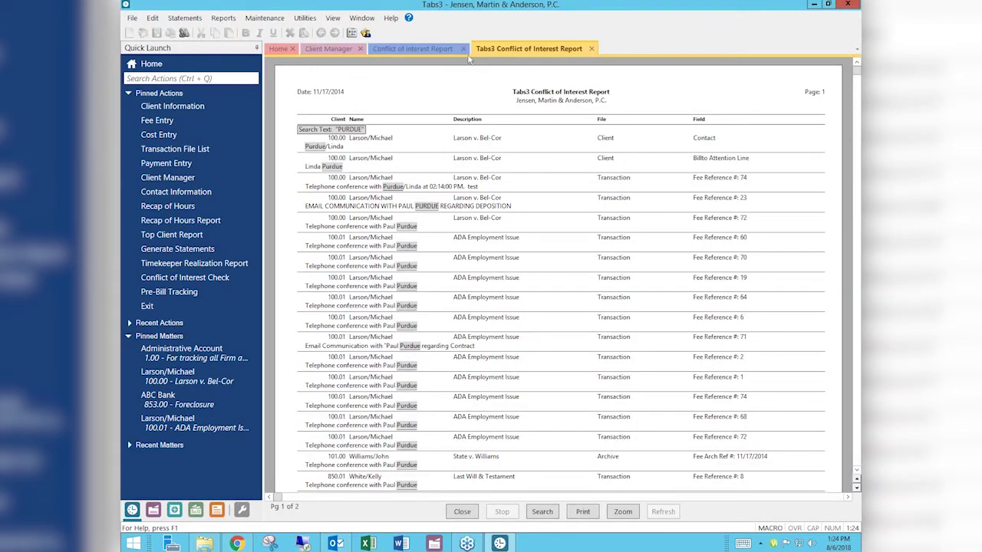
# View the conflict check window beside its report preview tab and close the preview.
pyautogui.click(442, 48)
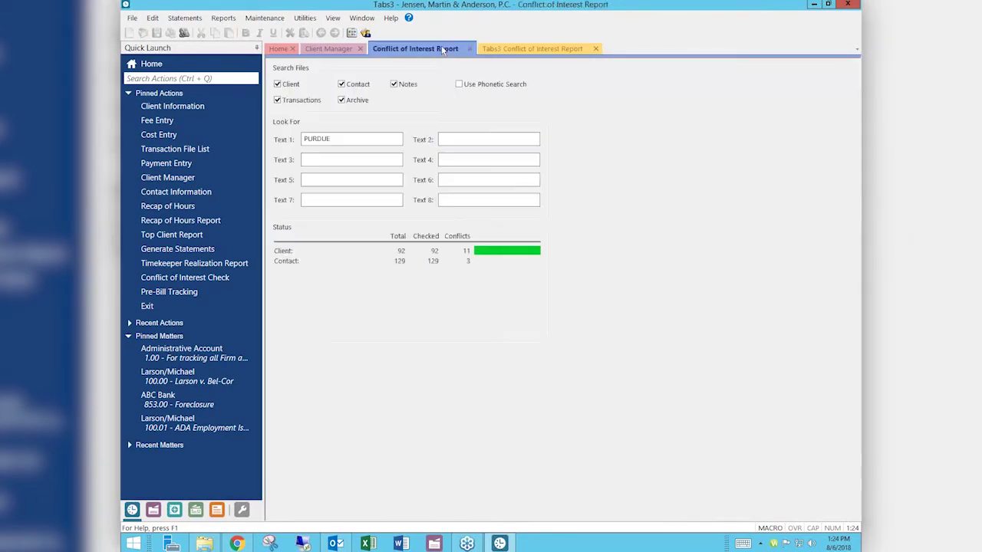
pyautogui.click(512, 48)
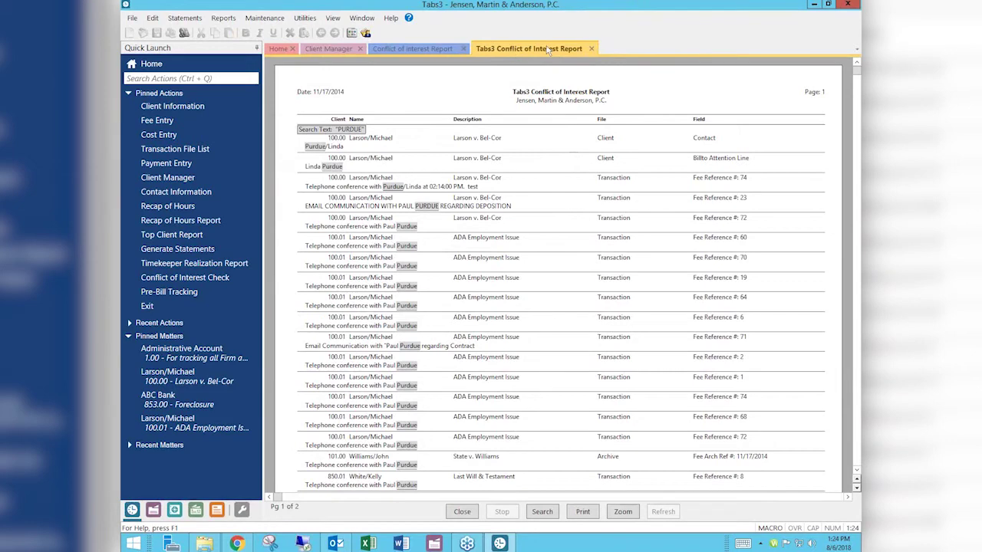
pyautogui.click(590, 49)
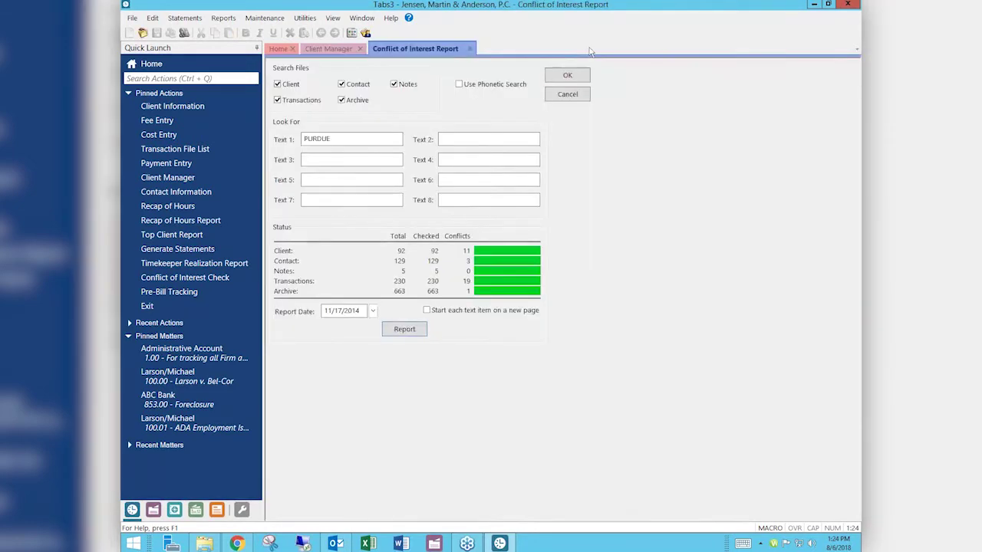
# Close the Conflict of Interest Report and Client Manager, and show All Actions on the Home page.
pyautogui.click(471, 49)
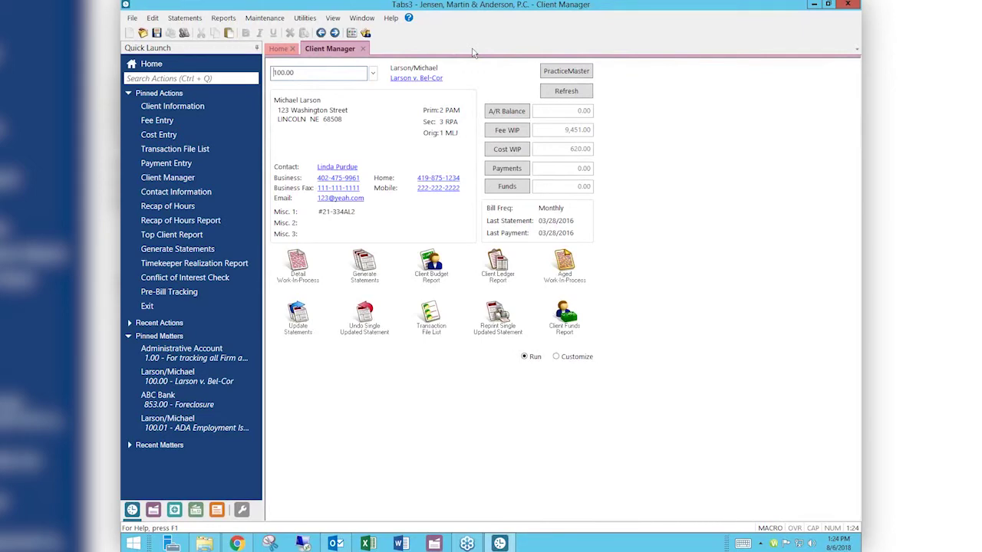
pyautogui.click(364, 48)
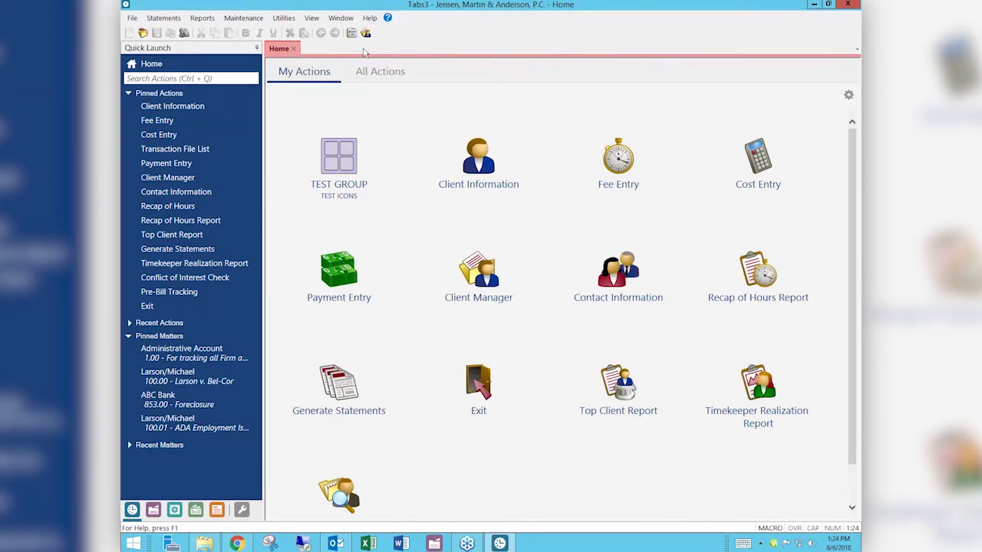
pyautogui.click(388, 70)
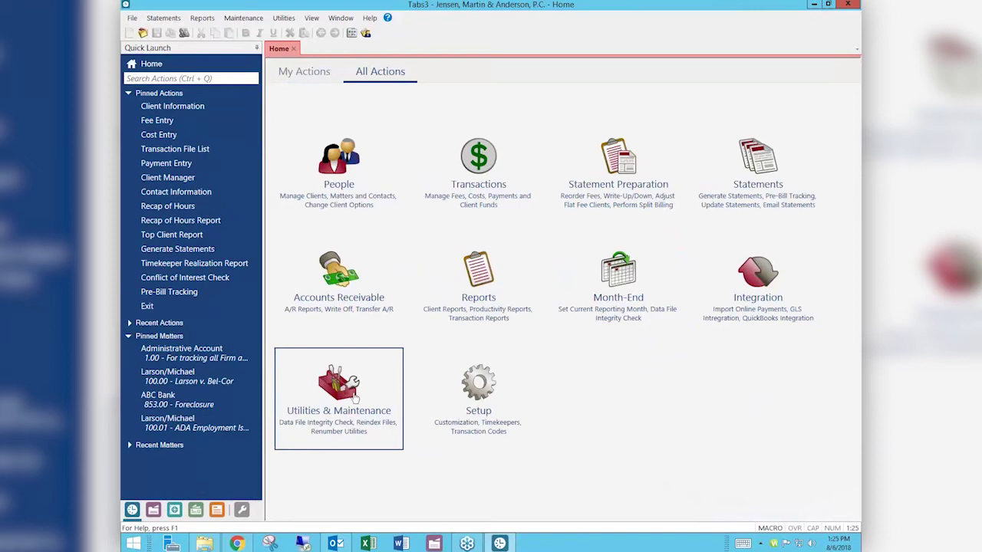
# Browse the People and Reports groups in All Actions, including Accounts Receivable Reports and Client Reports.
pyautogui.click(351, 162)
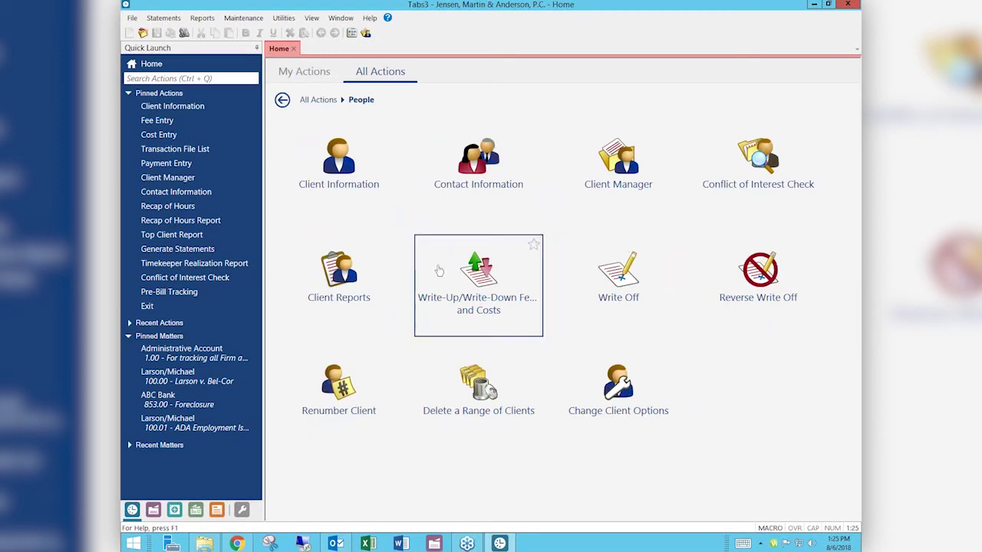
pyautogui.click(316, 100)
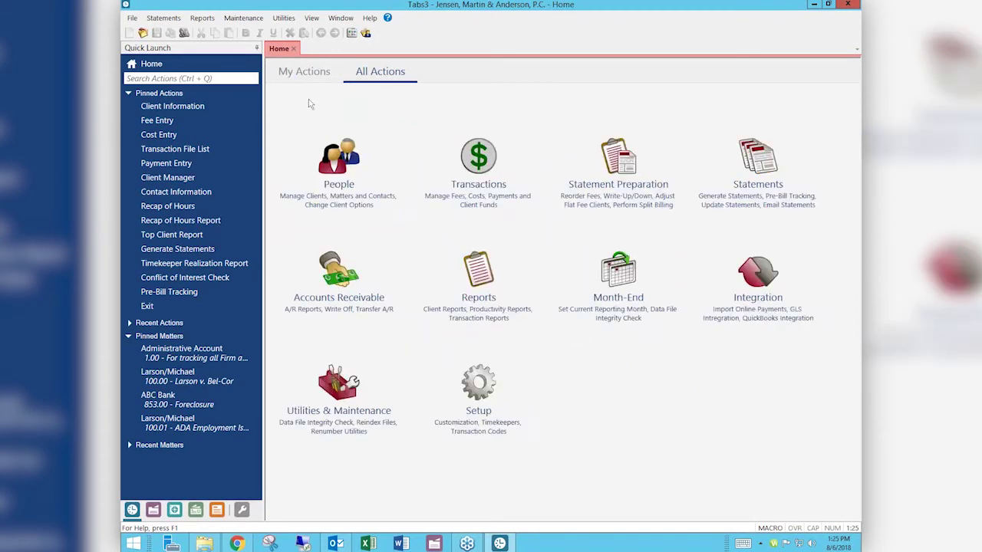
pyautogui.click(481, 275)
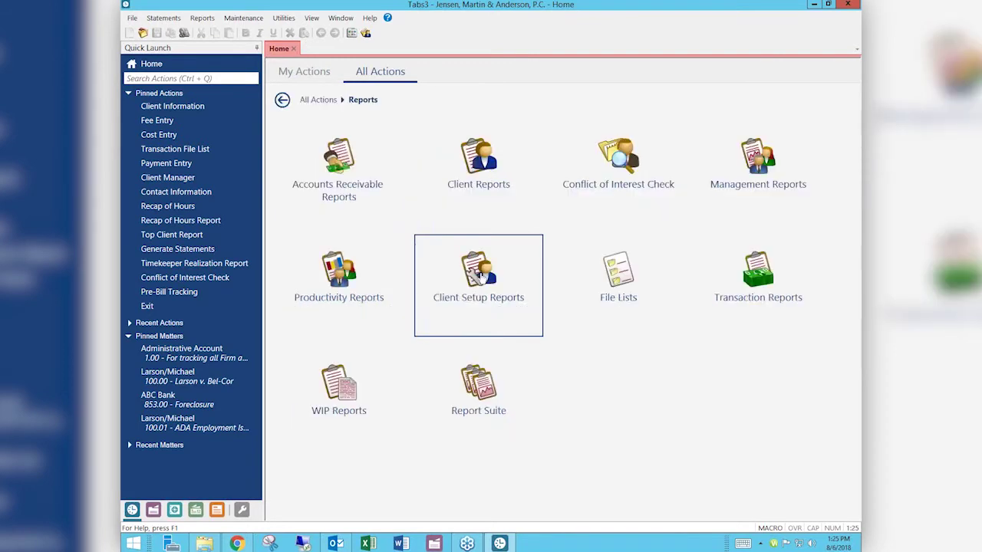
pyautogui.click(349, 167)
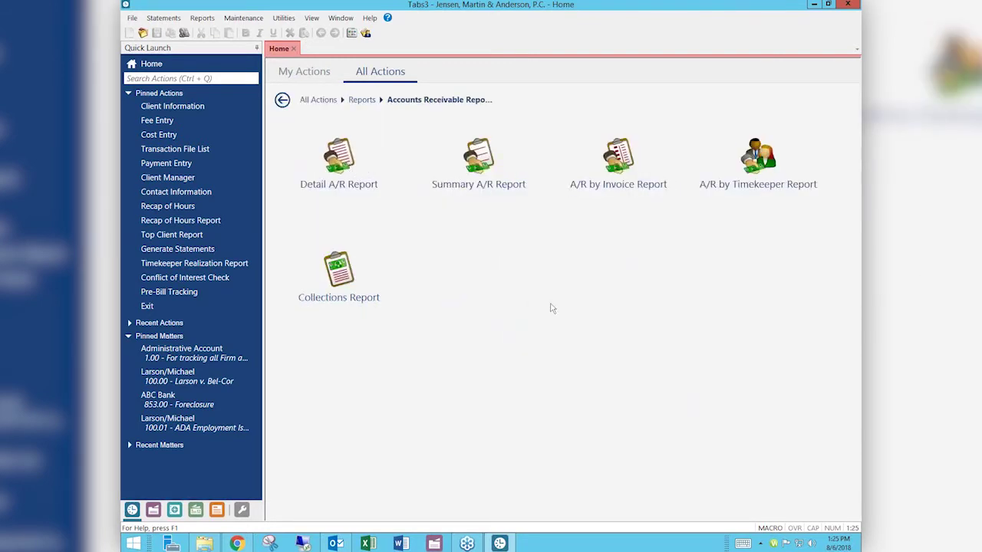
pyautogui.click(361, 100)
pyautogui.click(475, 157)
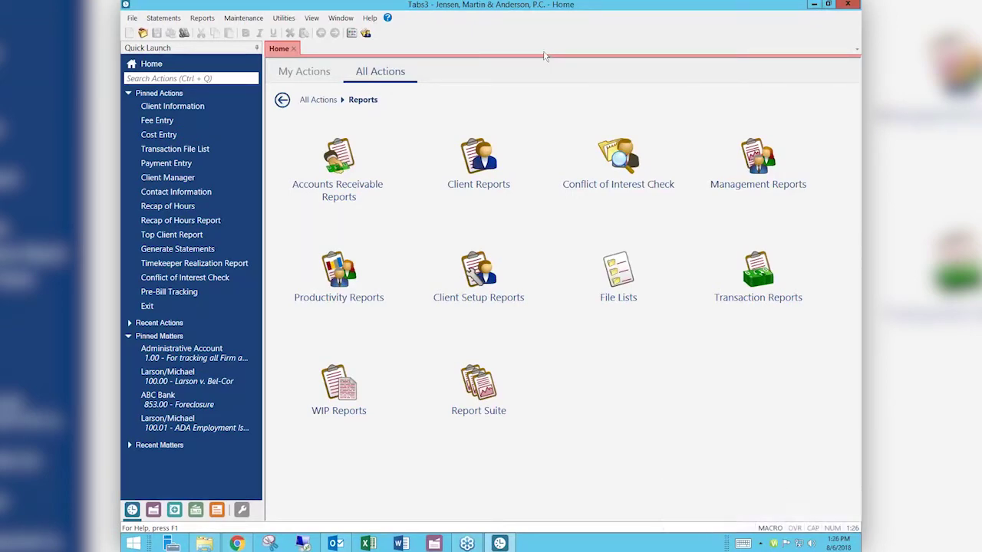
# Close Tabs3, relaunch it from tabs.exe in the STINFR folder, and log on with the user ID, accepting the sample data notice.
pyautogui.click(849, 6)
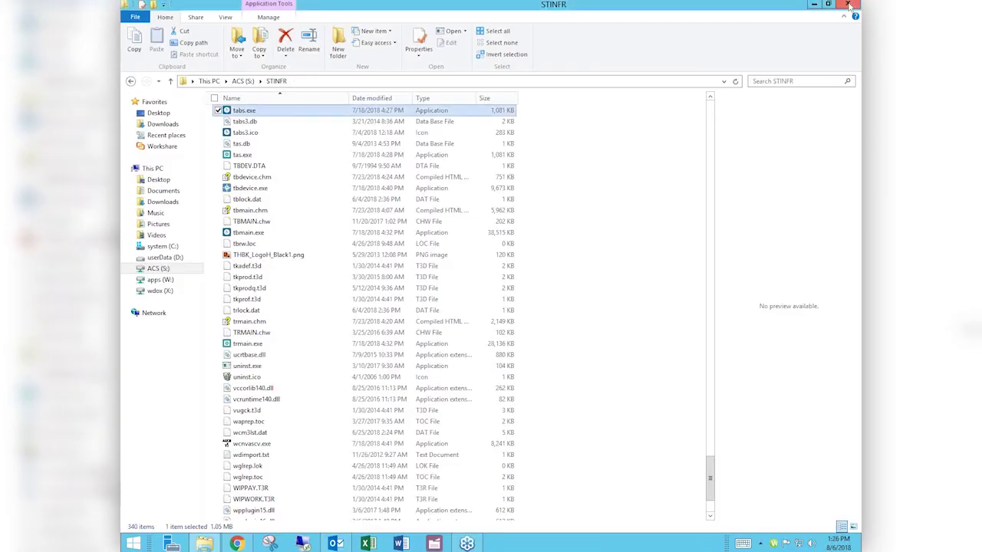
pyautogui.doubleClick(256, 113)
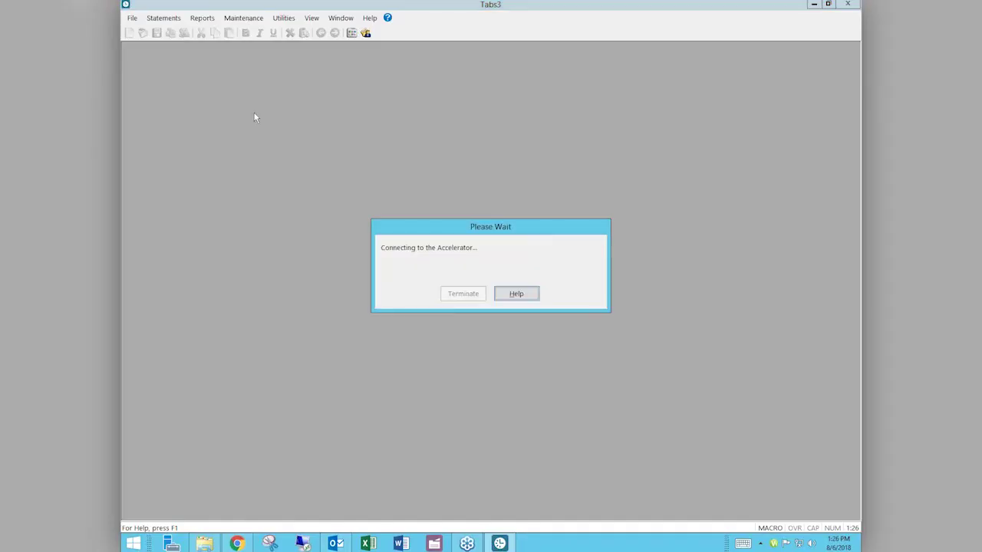
pyautogui.write('SUP')
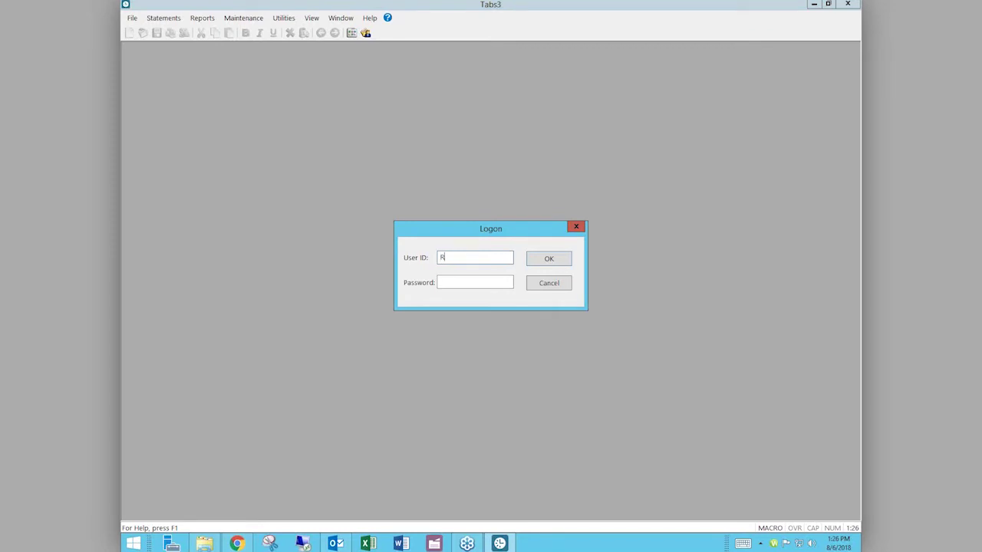
pyautogui.press('Return')
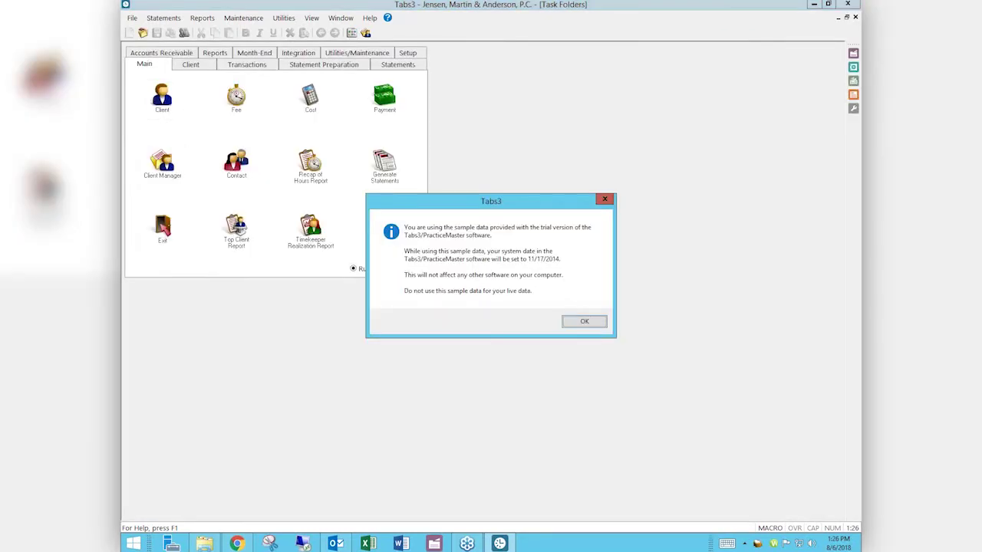
pyautogui.click(584, 322)
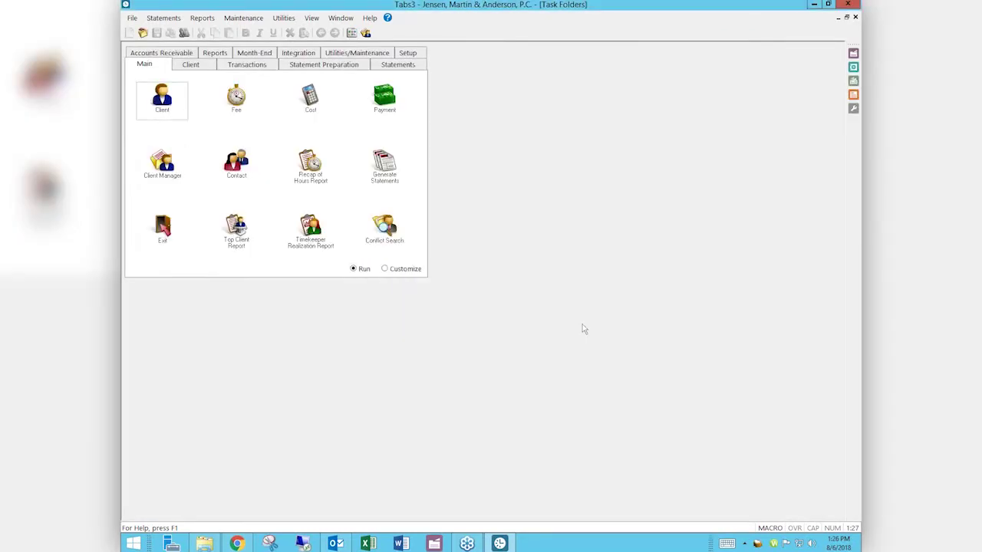
# Set the Tabs3 theme settings to the Standard Theme without using them for all applications.
pyautogui.click(313, 22)
pyautogui.click(342, 55)
pyautogui.click(439, 333)
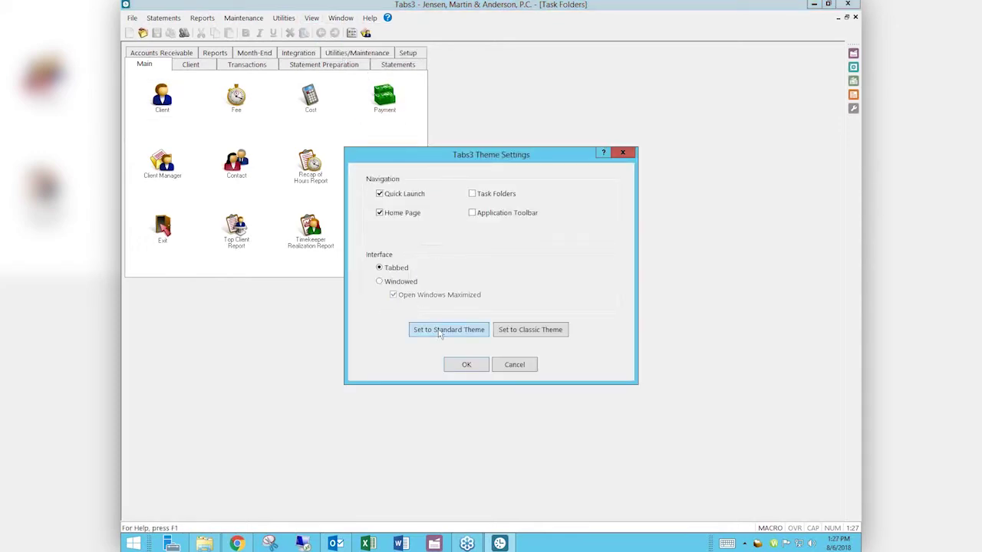
pyautogui.click(466, 364)
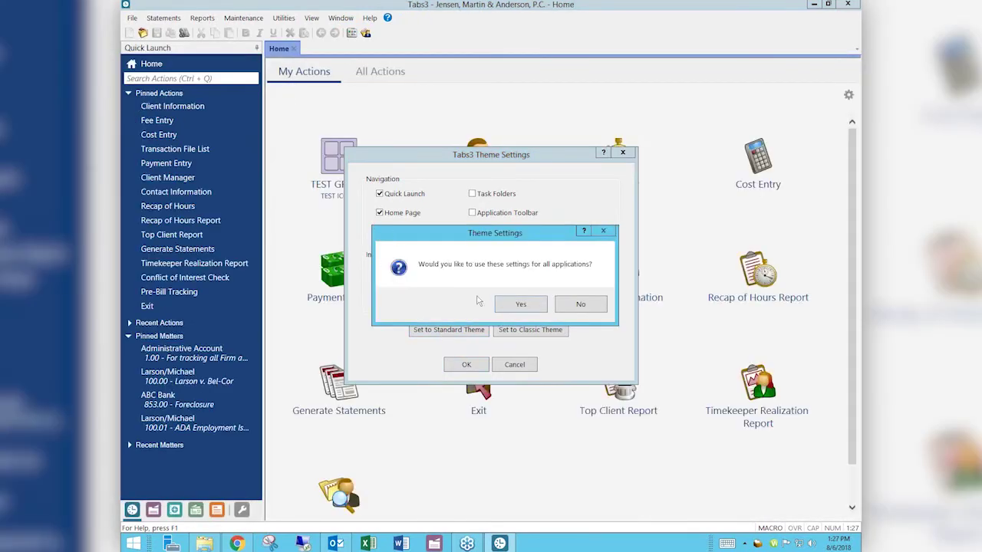
pyautogui.click(577, 303)
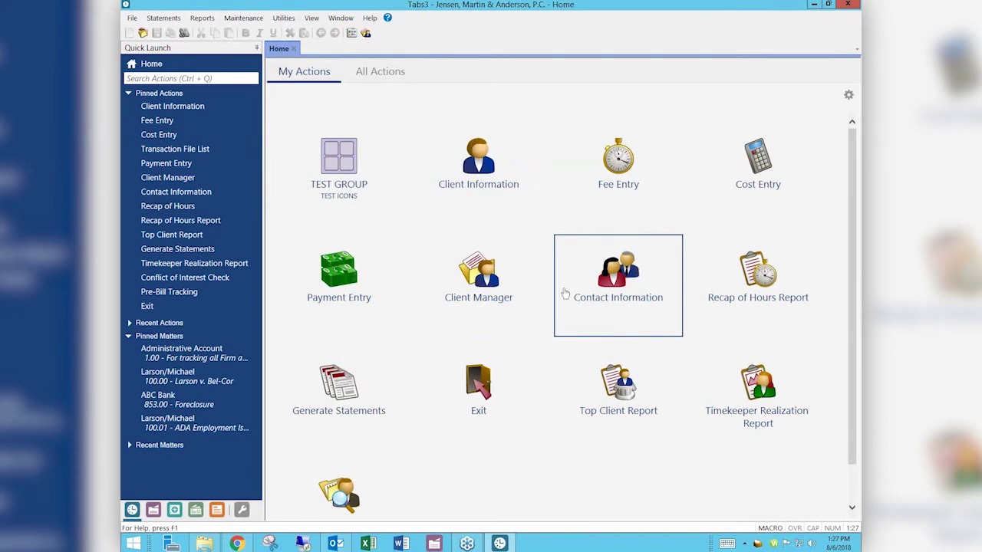
# Customize My Actions by removing Cost Entry, Email Statements and Data File Integrity Check from TEST GROUP.
pyautogui.click(374, 80)
pyautogui.click(311, 72)
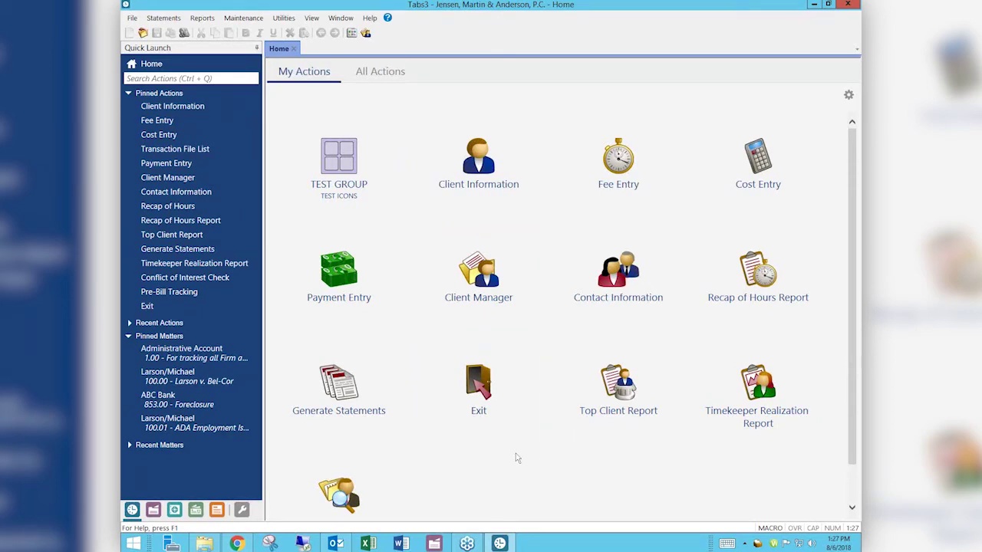
pyautogui.click(848, 96)
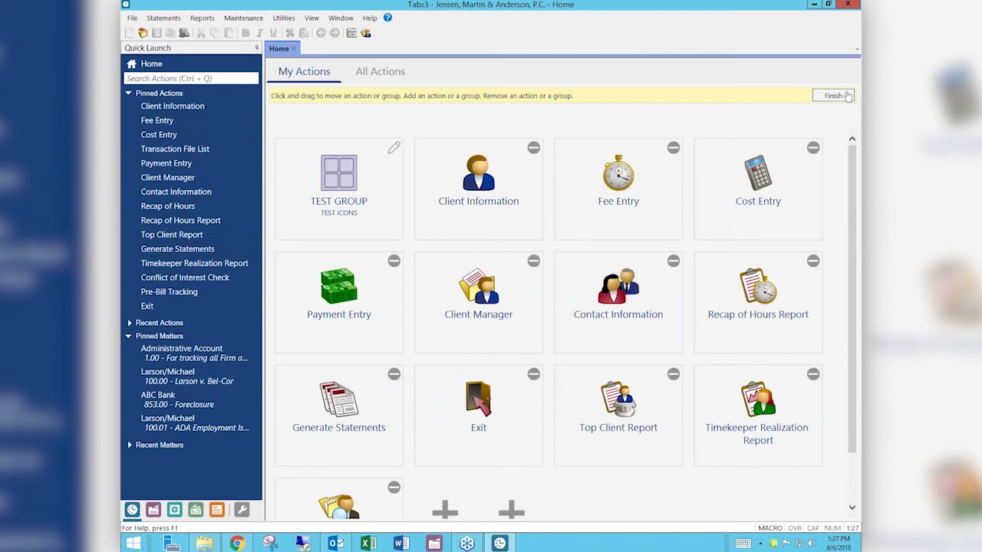
pyautogui.press('Return')
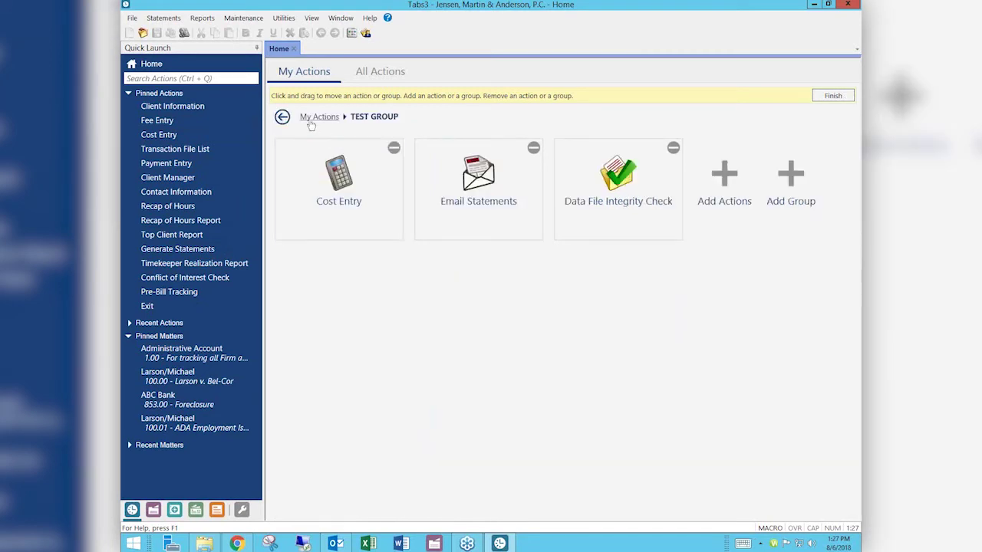
pyautogui.click(394, 148)
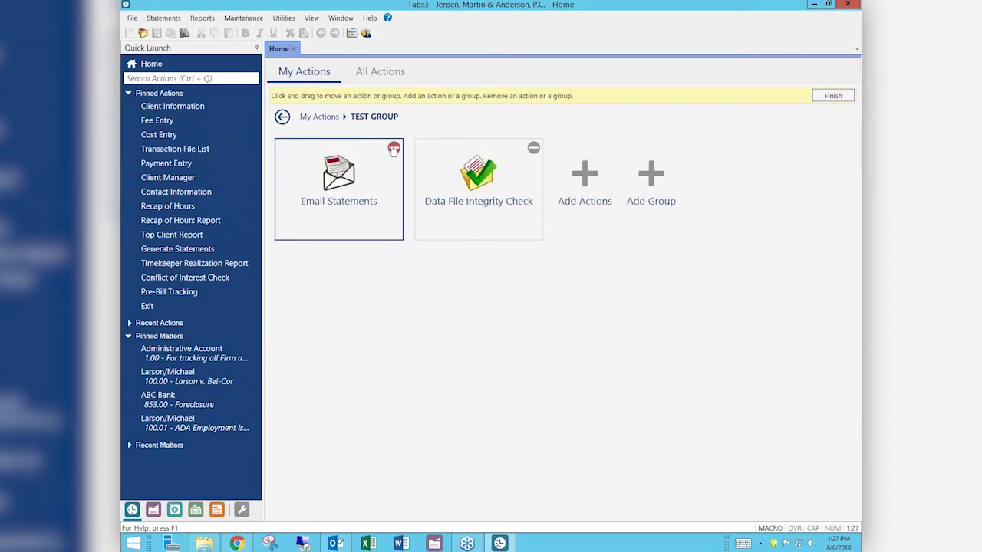
pyautogui.click(393, 148)
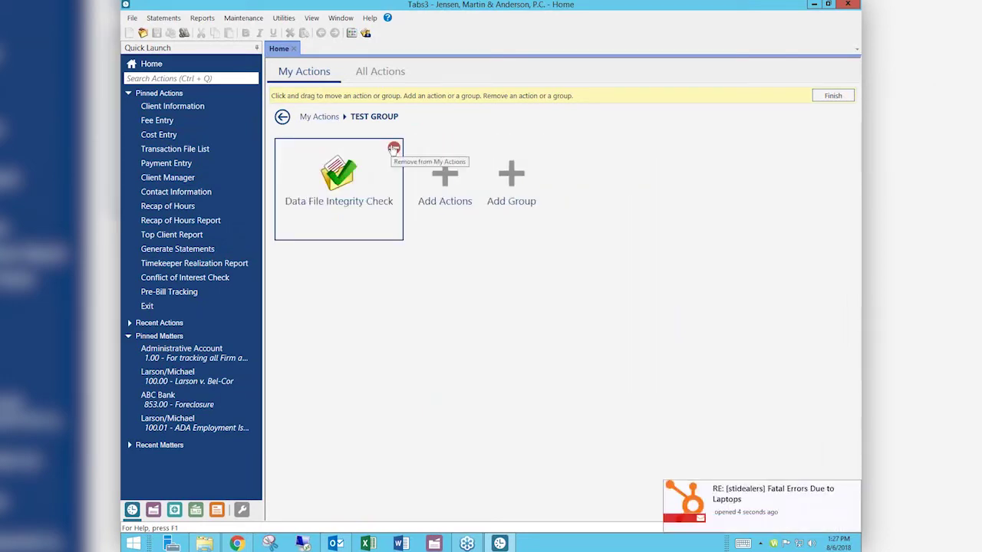
pyautogui.click(394, 148)
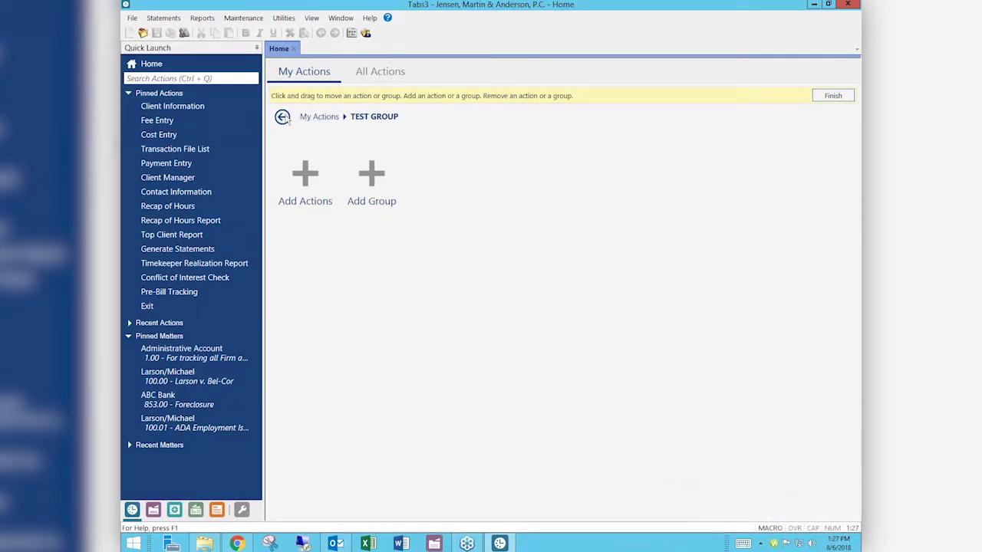
# Return to the main My Actions page and delete TEST GROUP.
pyautogui.click(284, 117)
pyautogui.click(393, 149)
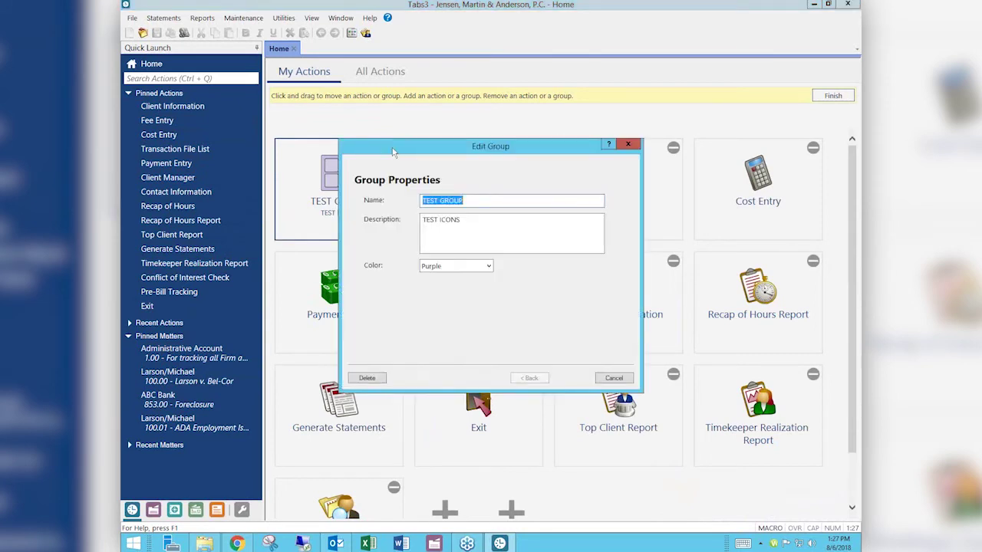
pyautogui.click(378, 382)
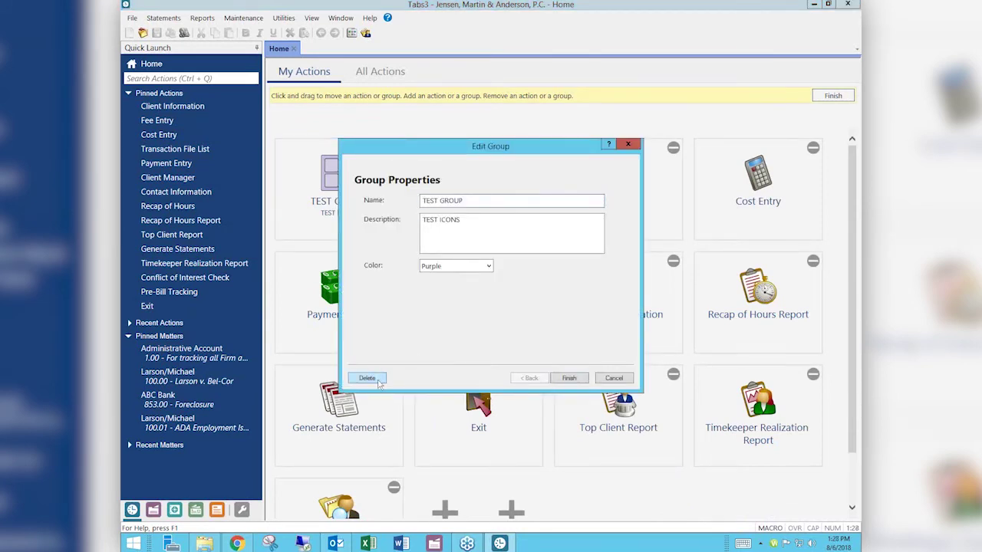
pyautogui.click(557, 313)
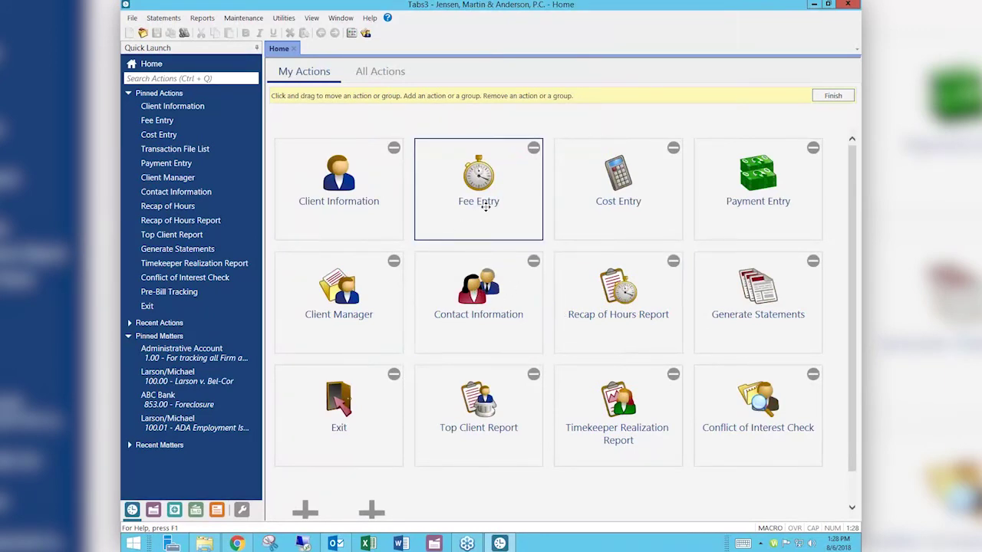
# Rearrange My Actions by moving Fee Entry to fourth place, Payment Entry to first and Client Manager between Client Information and Cost Entry.
pyautogui.moveTo(485, 207); pyautogui.dragTo(739, 206)
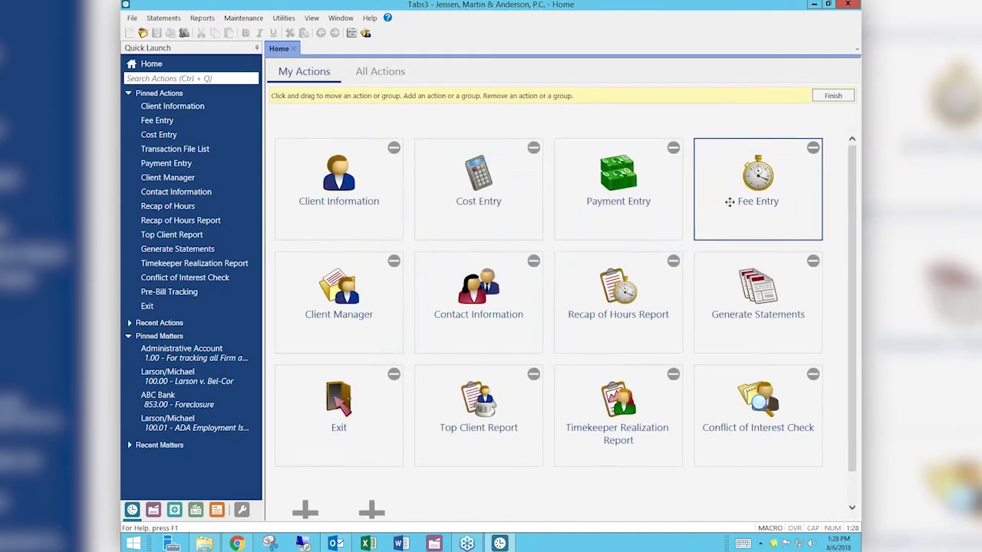
pyautogui.moveTo(601, 204); pyautogui.dragTo(390, 192)
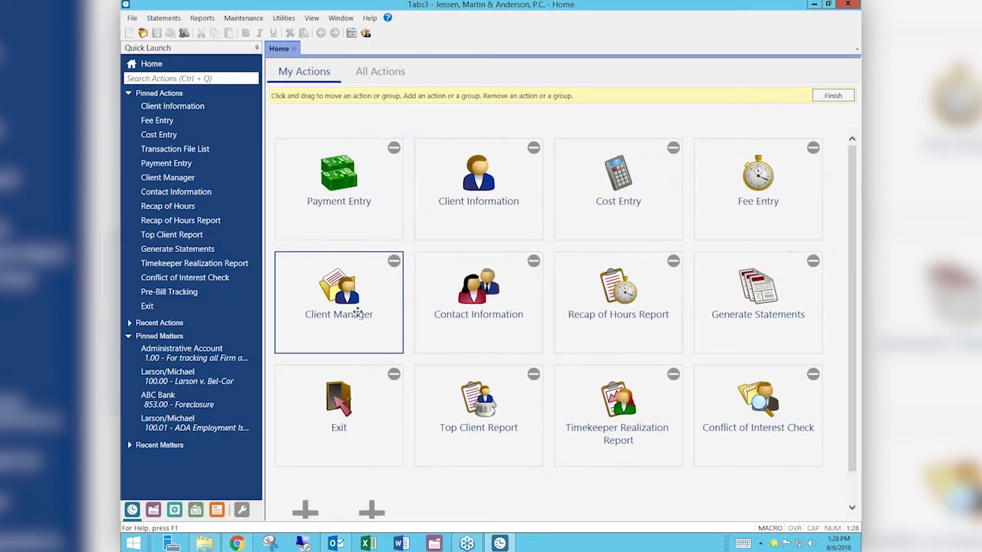
pyautogui.moveTo(356, 311); pyautogui.dragTo(581, 176)
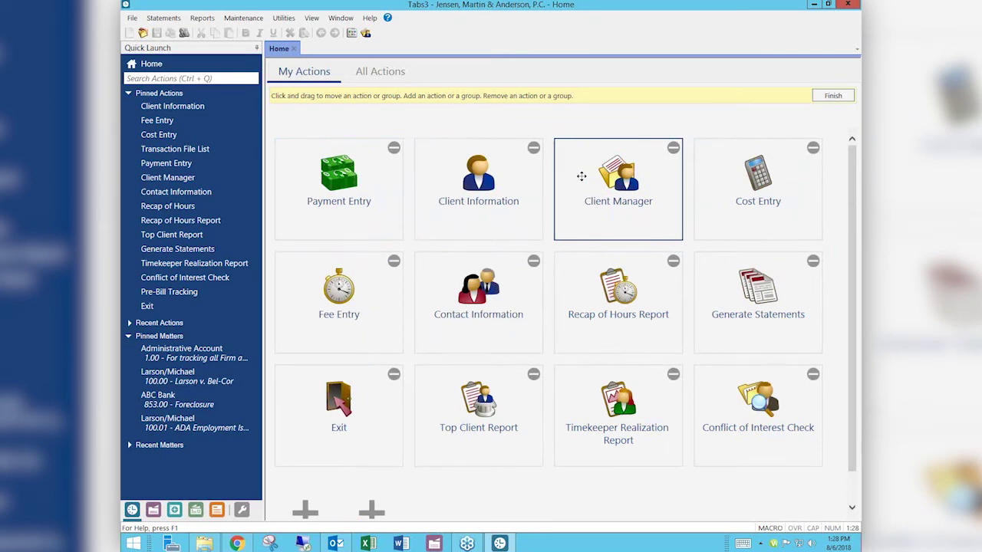
# Add Billing Frequency List, Active User List and Allocated Payments Report to My Actions, and place Active User List after Client Information.
pyautogui.click(850, 497)
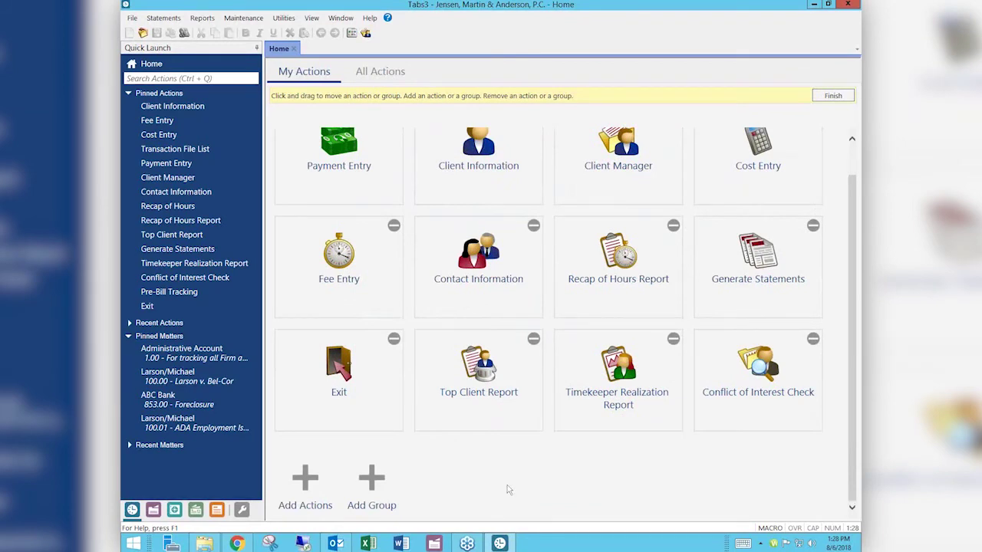
pyautogui.click(306, 481)
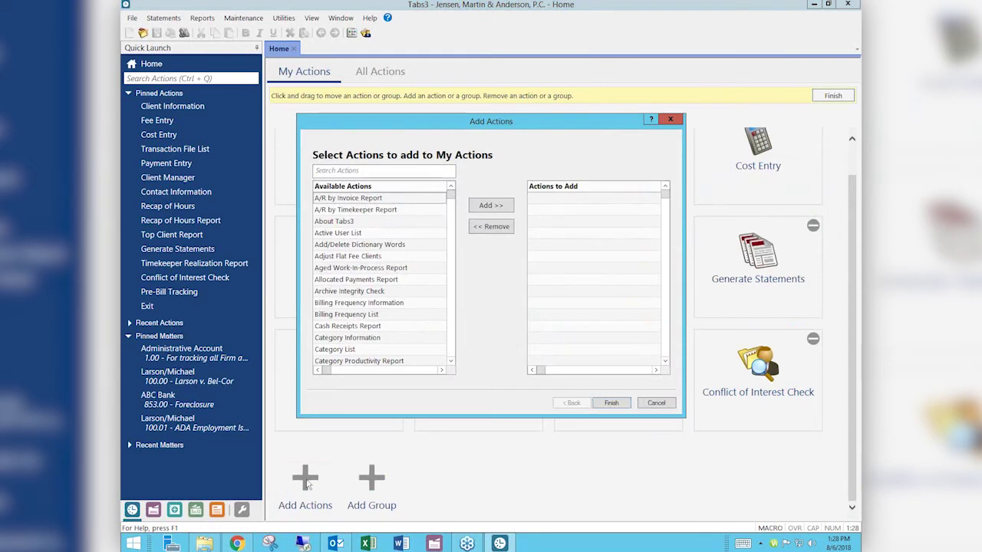
pyautogui.doubleClick(376, 315)
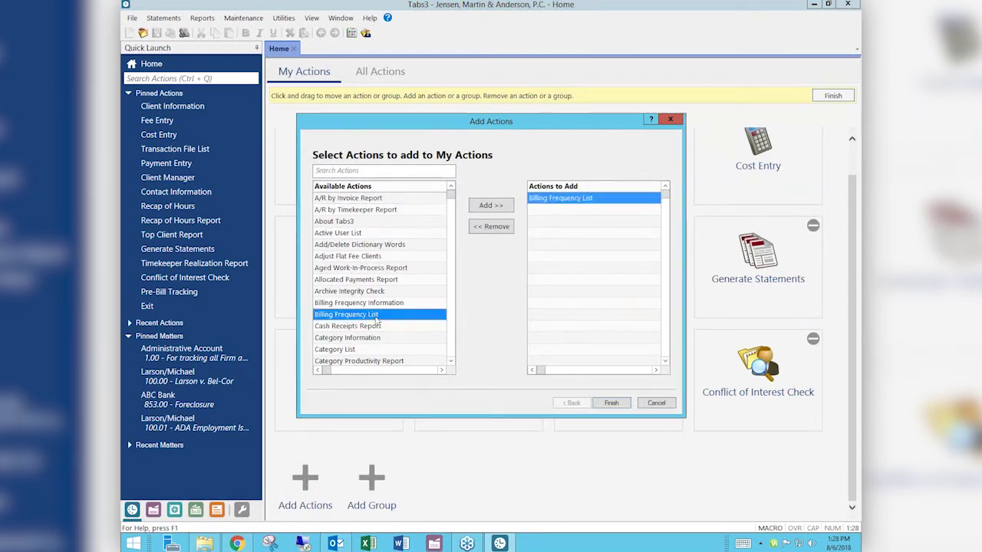
pyautogui.doubleClick(372, 238)
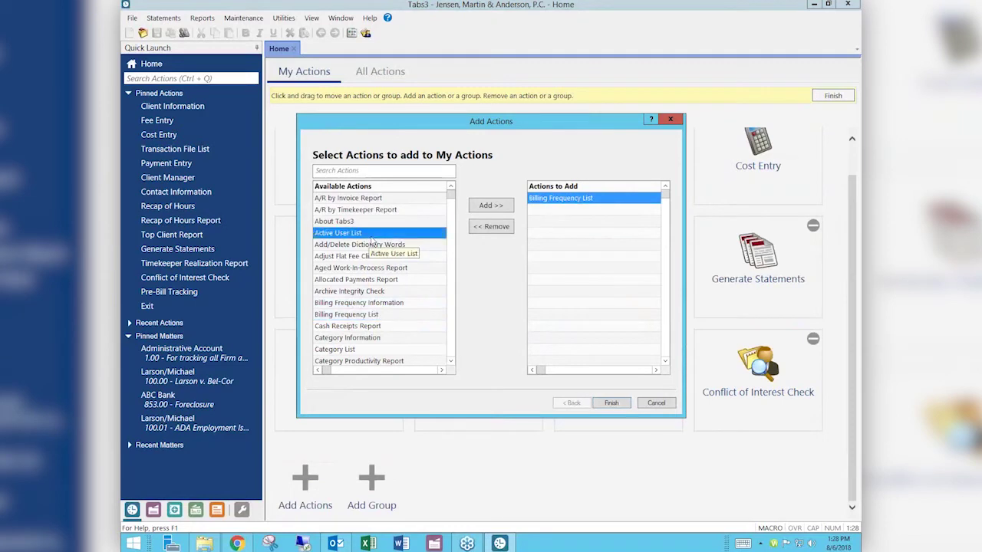
pyautogui.doubleClick(380, 281)
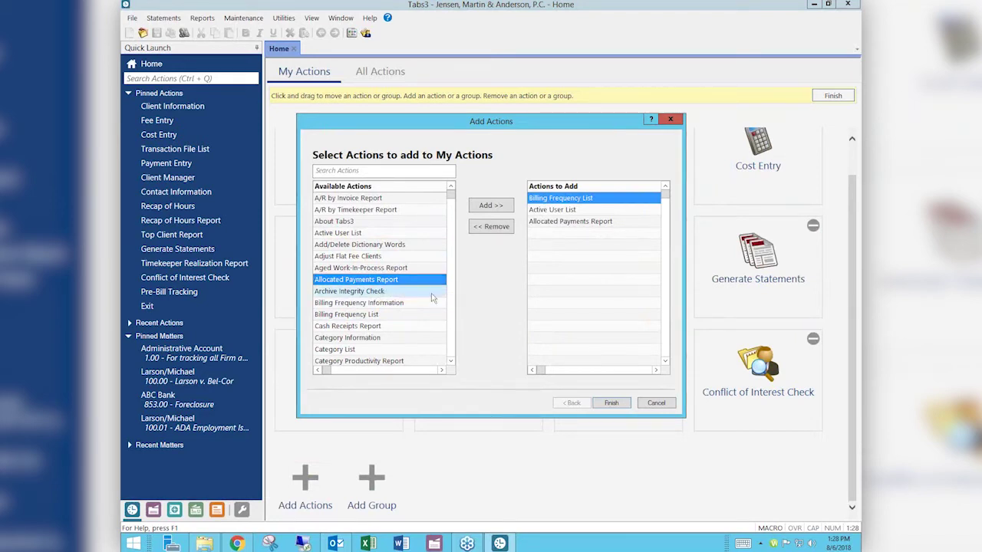
pyautogui.click(611, 402)
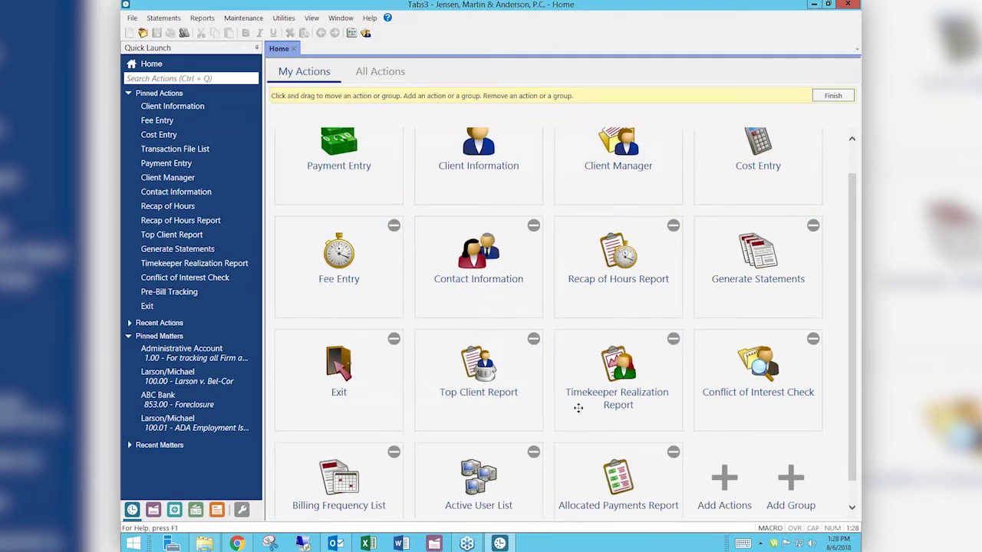
pyautogui.moveTo(488, 468); pyautogui.dragTo(532, 191)
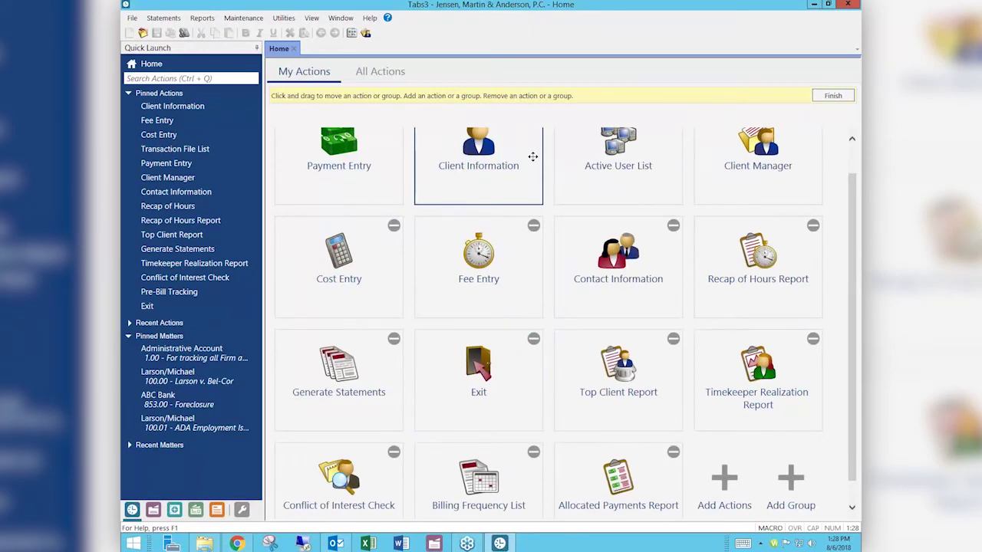
# Start a new My Actions group, naming it with the owner's first name plus "Reports" and setting its color to Orange.
pyautogui.press('Return')
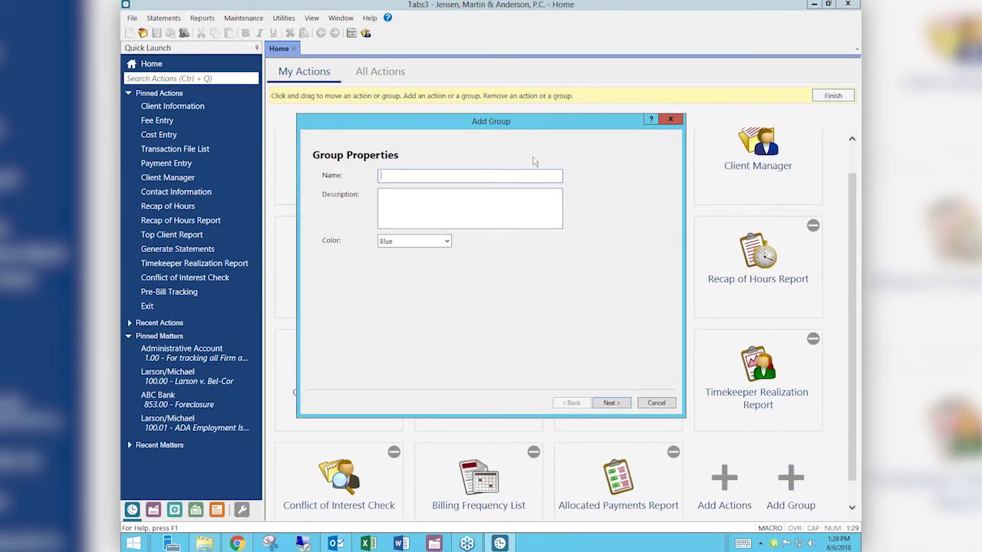
pyautogui.write("Paul's Reports")
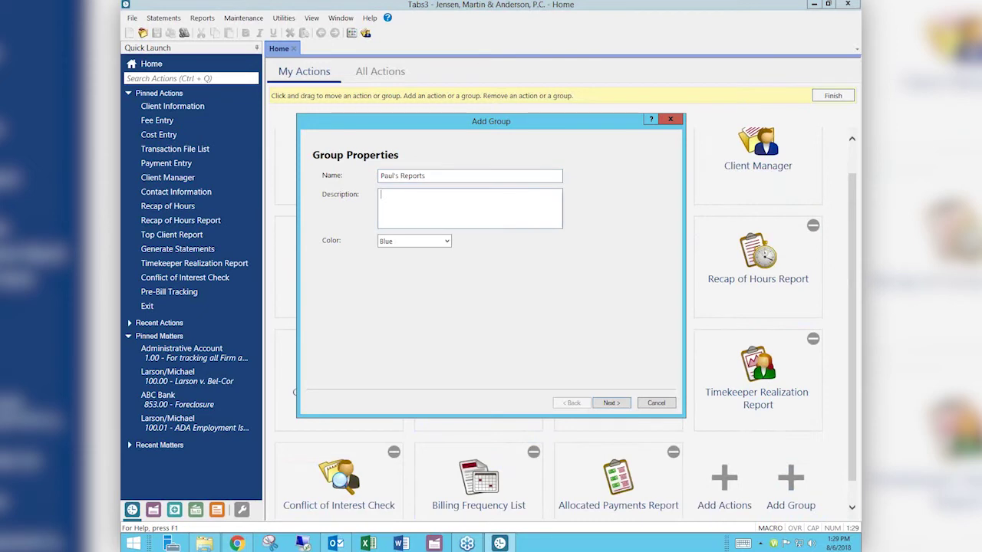
pyautogui.click(426, 241)
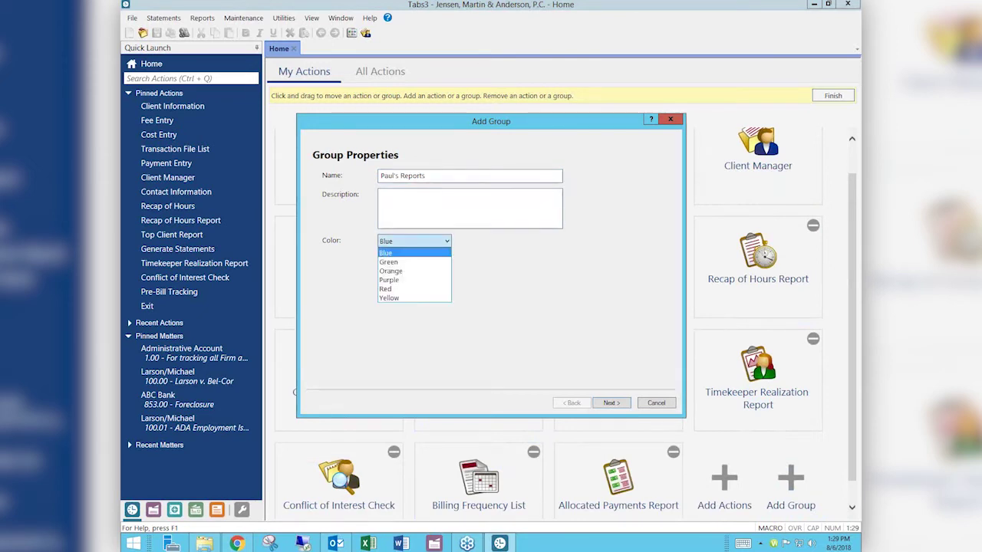
pyautogui.click(424, 272)
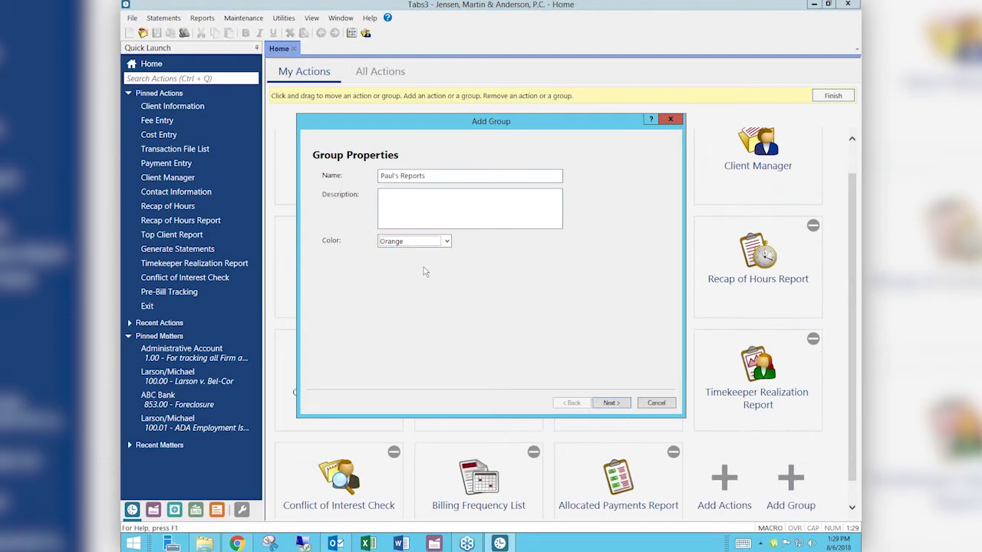
pyautogui.click(613, 405)
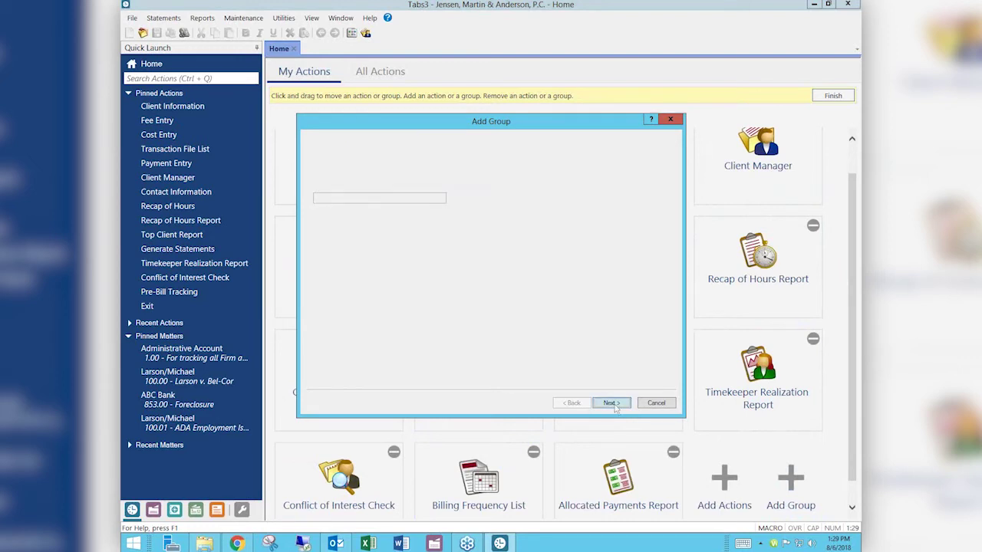
# Add the Add/Delete Dictionary Words action to the new reports group and finish creating the group.
pyautogui.click(365, 245)
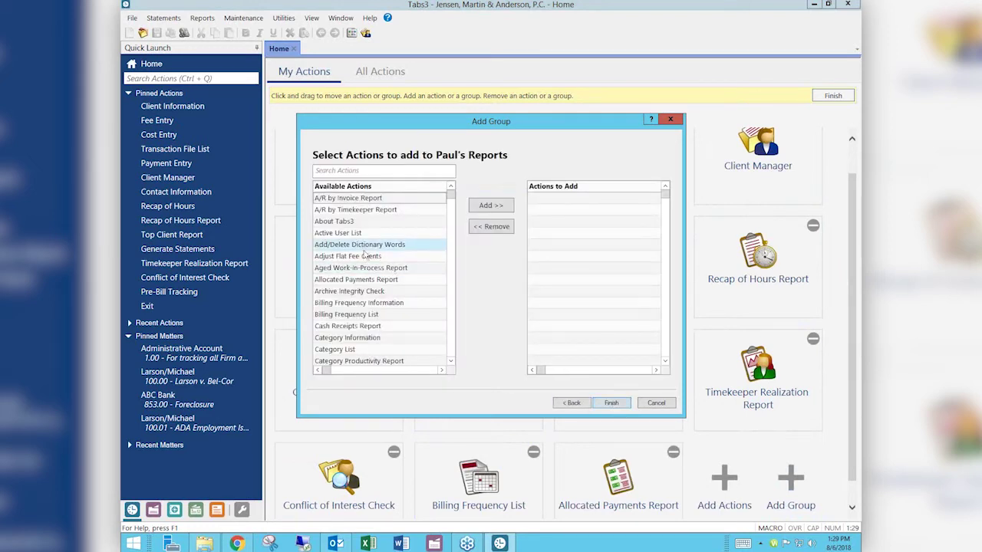
pyautogui.click(370, 246)
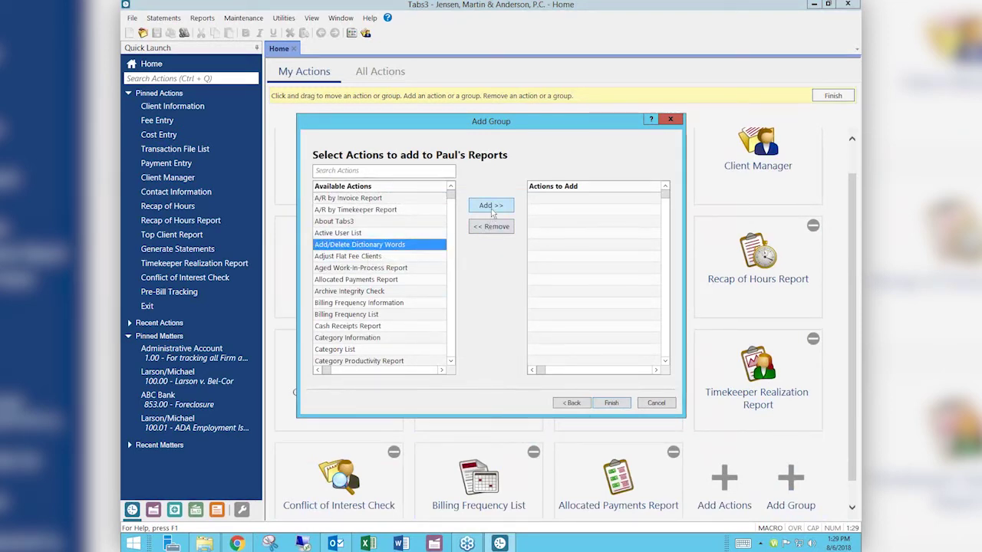
pyautogui.doubleClick(417, 245)
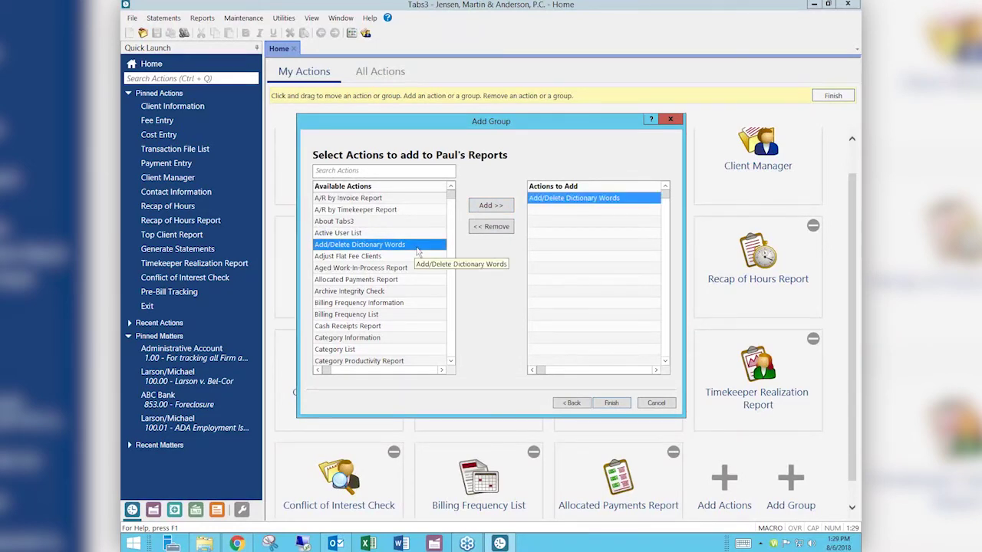
pyautogui.click(611, 402)
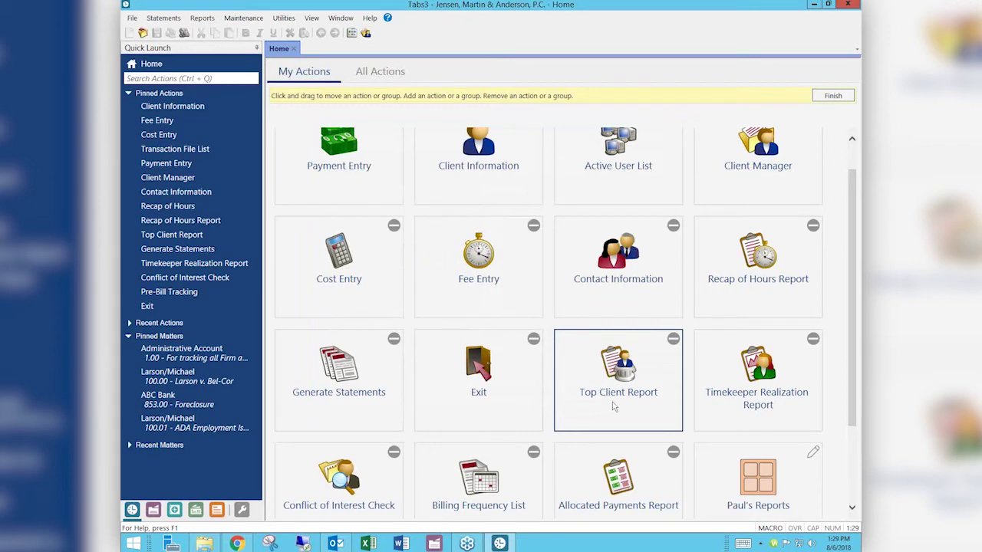
pyautogui.click(850, 486)
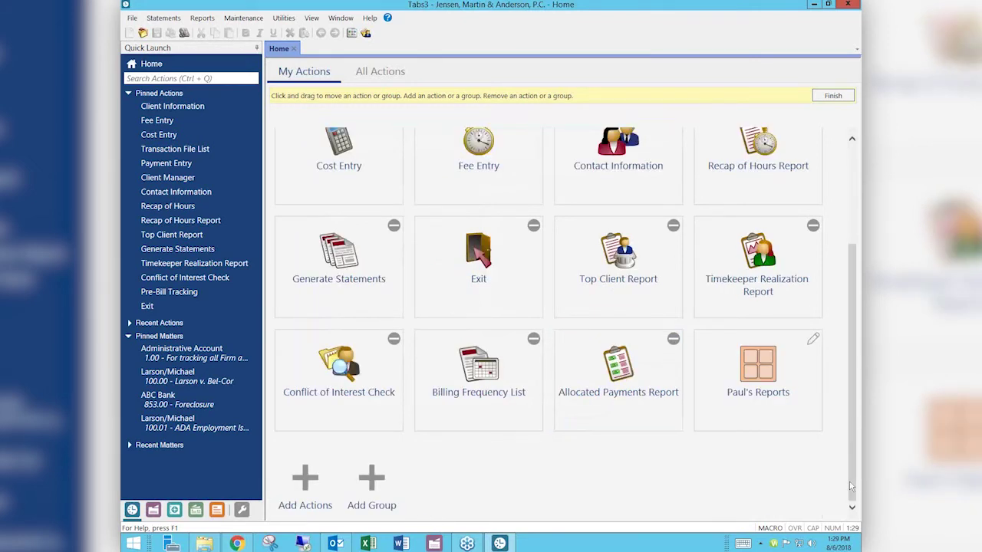
# Launch Tabs3 by running tabs.exe from the STINFR folder and log on with the user ID.
pyautogui.press('Return')
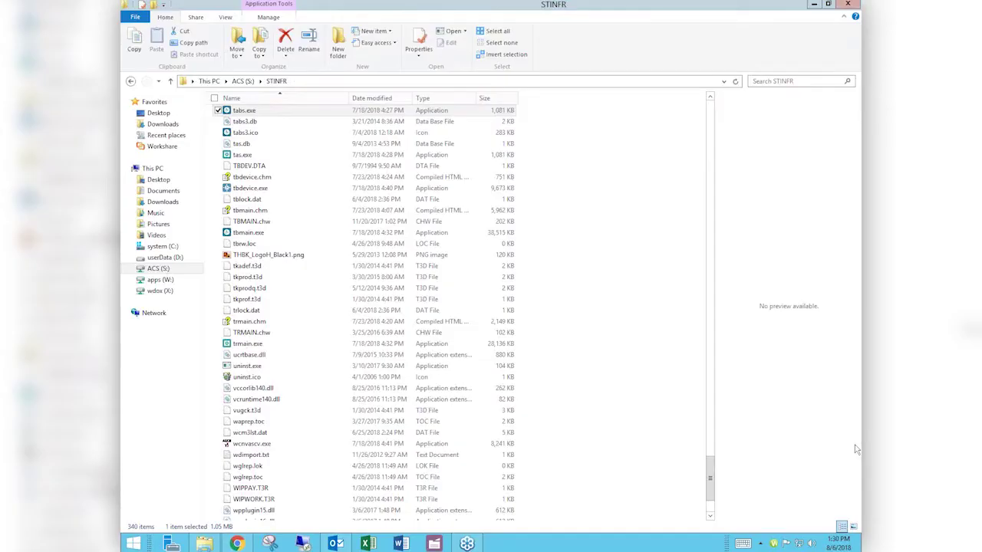
pyautogui.doubleClick(260, 114)
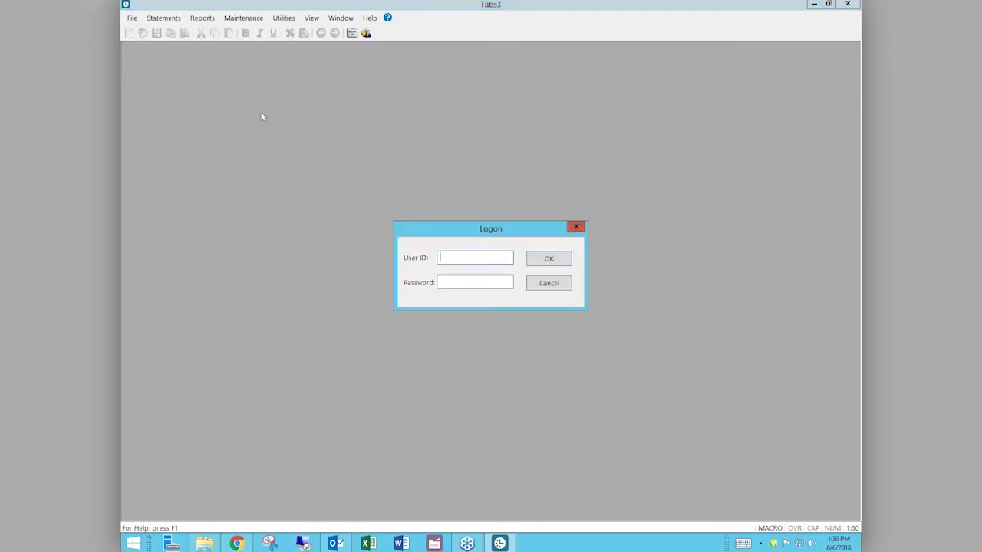
pyautogui.write('TCM')
pyautogui.press('Return')
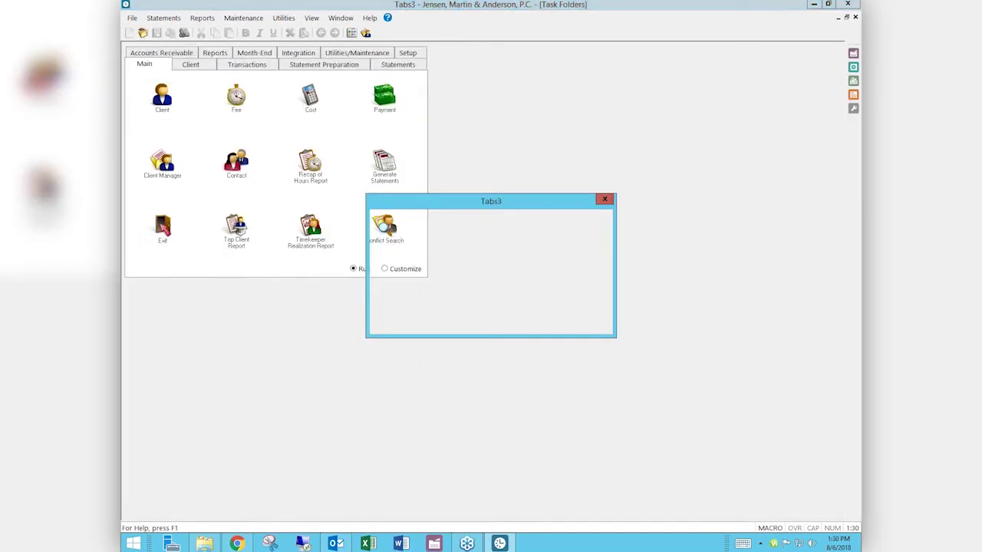
pyautogui.click(318, 19)
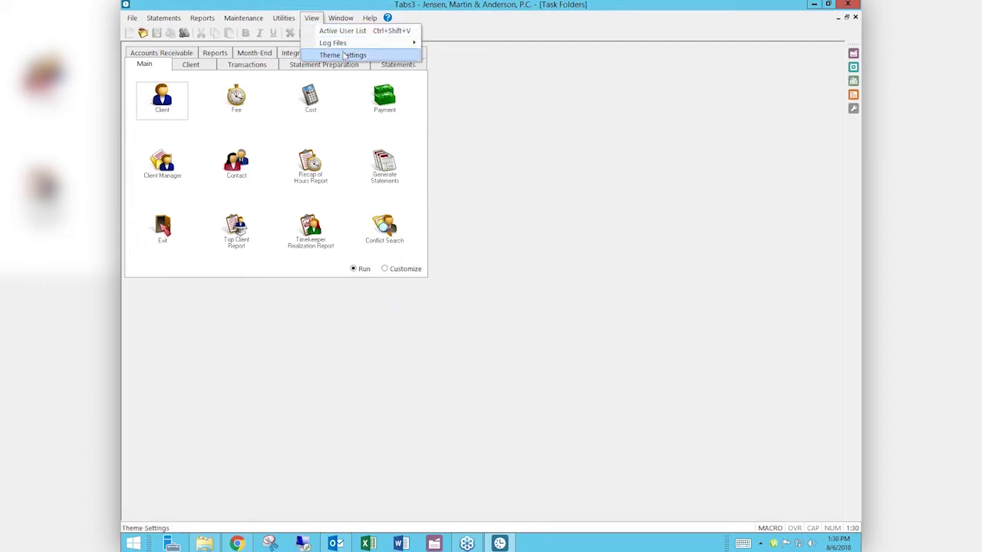
pyautogui.click(346, 53)
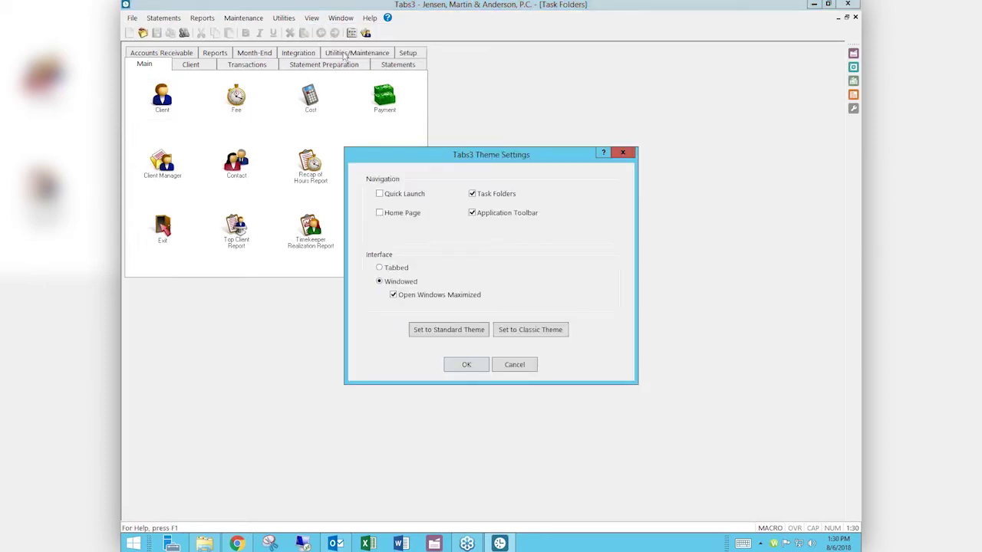
pyautogui.click(471, 366)
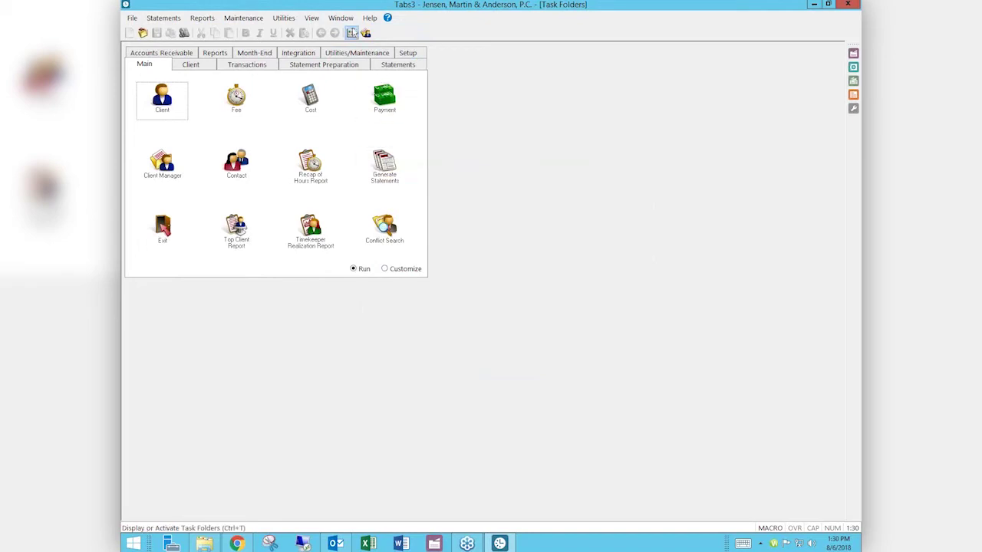
# Set Tabs3 to the Standard Theme and use these settings for all applications.
pyautogui.click(313, 18)
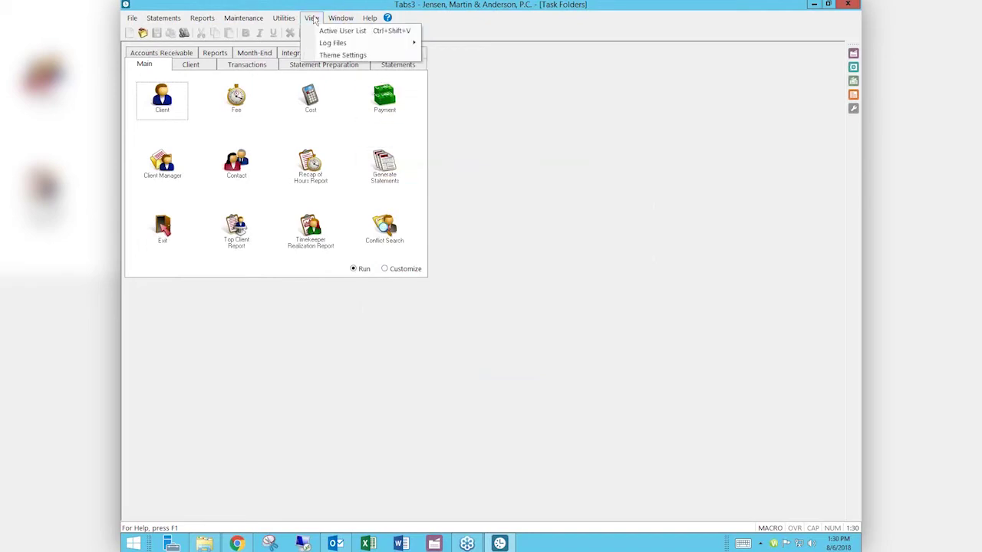
pyautogui.click(345, 55)
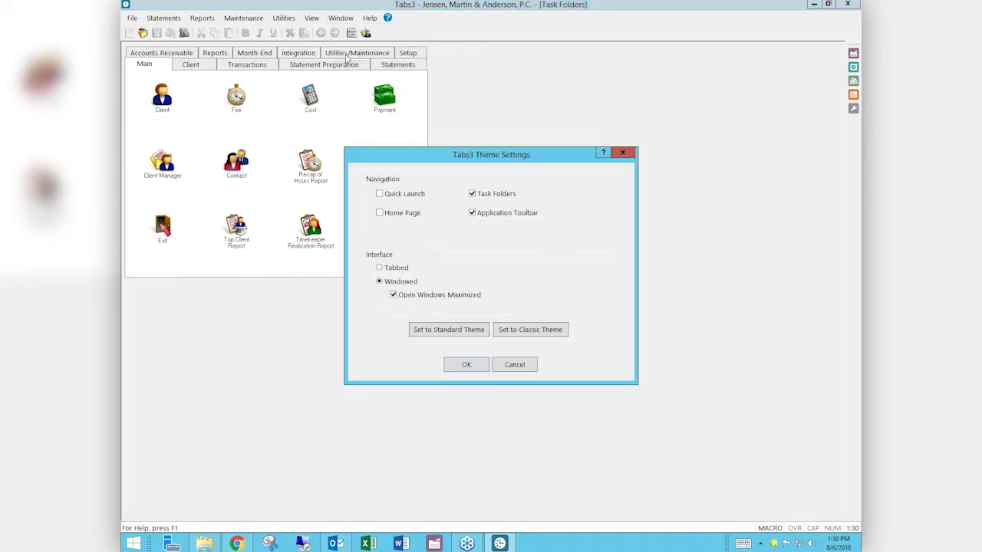
pyautogui.click(459, 332)
pyautogui.click(466, 365)
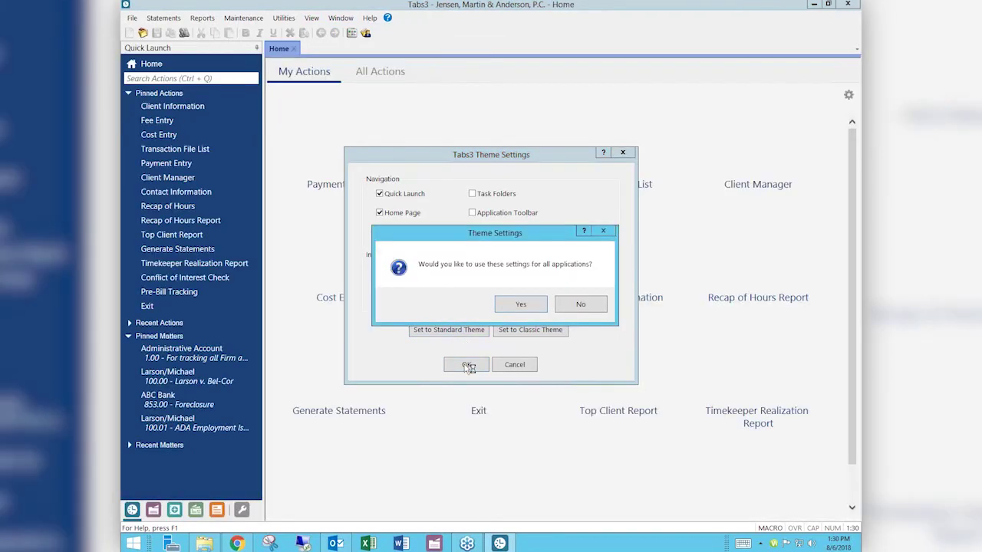
pyautogui.click(525, 307)
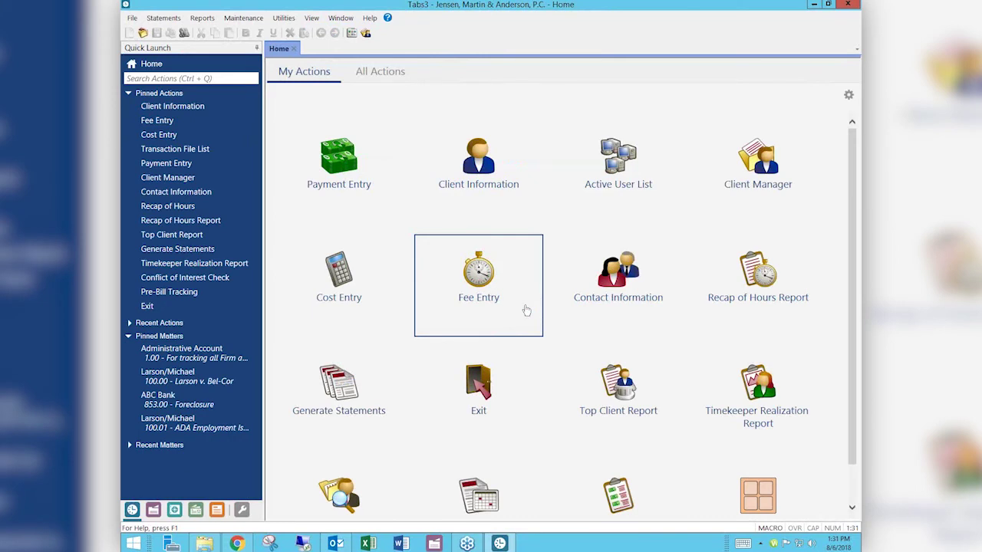
# Customize My Actions by moving Timekeeper Realization Report into the orange reports group.
pyautogui.click(755, 503)
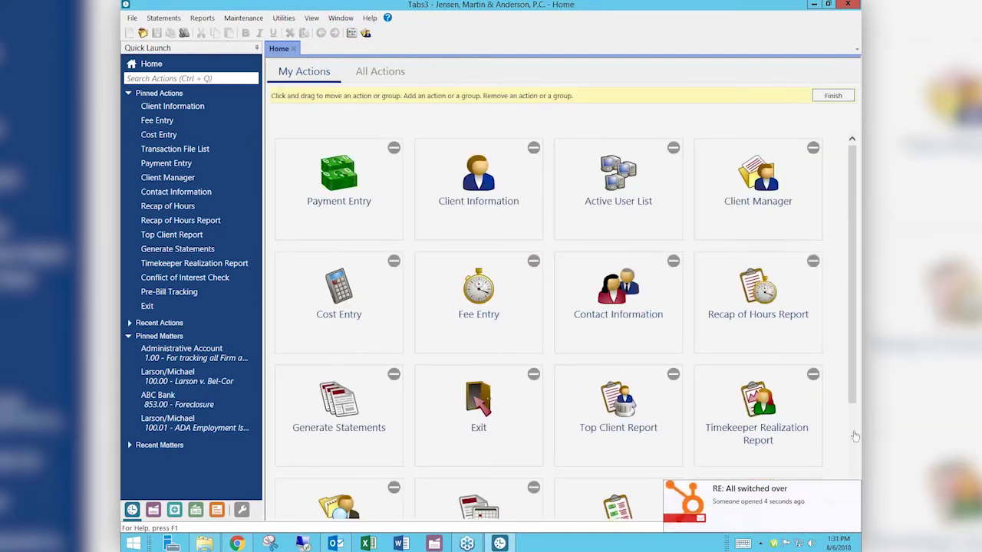
pyautogui.scroll(-3, 855, 435)
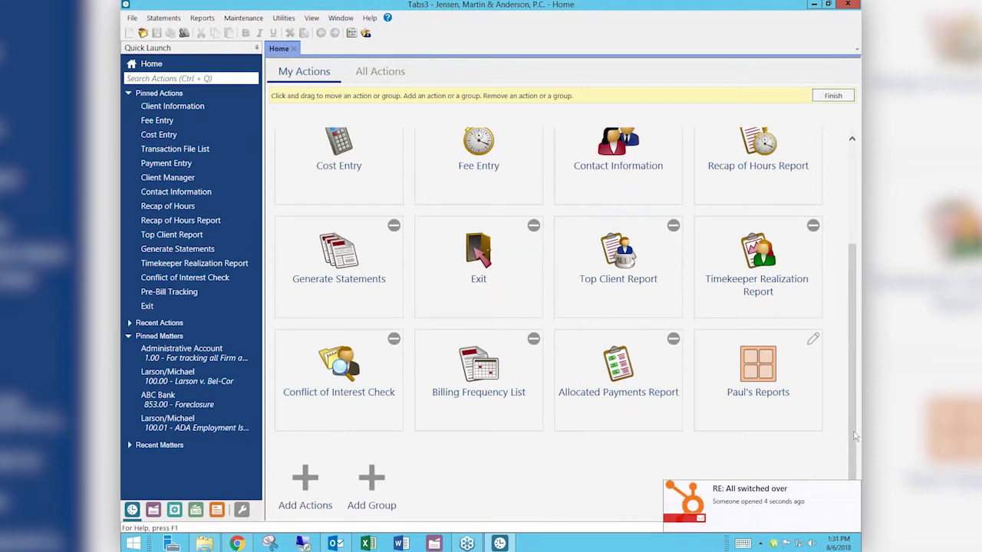
pyautogui.moveTo(758, 261); pyautogui.dragTo(660, 452)
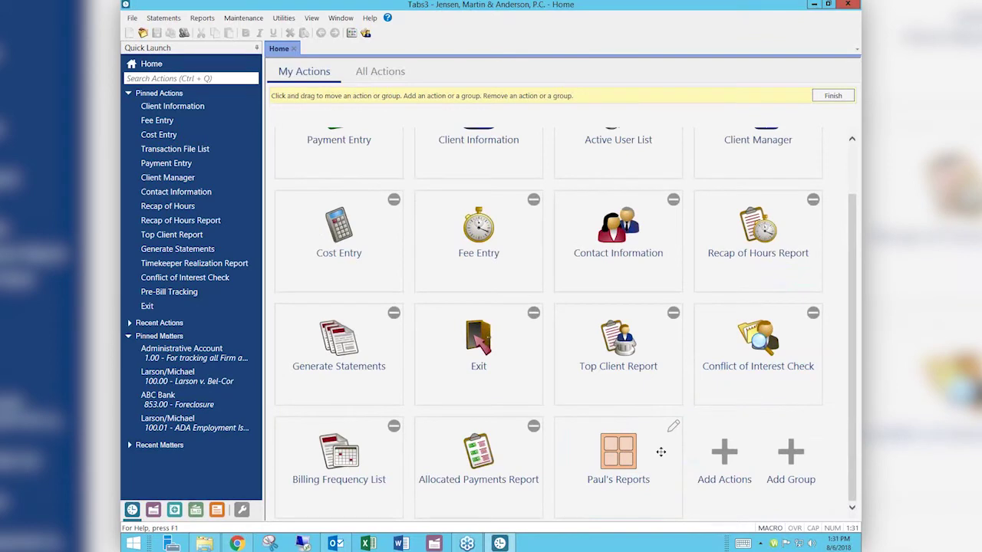
# Open the orange reports group to check its actions, finish customizing, and return to the main My Actions page.
pyautogui.click(613, 450)
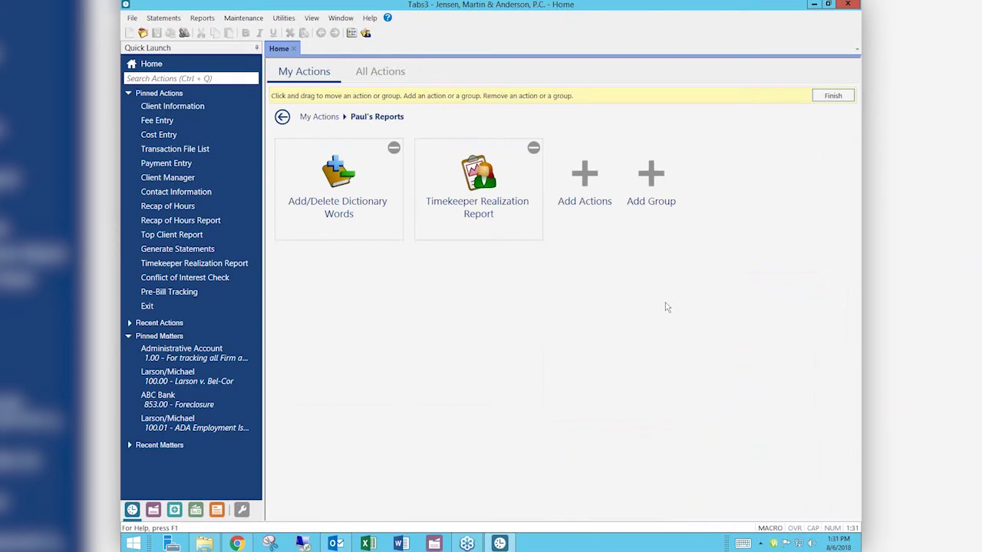
pyautogui.press('Escape')
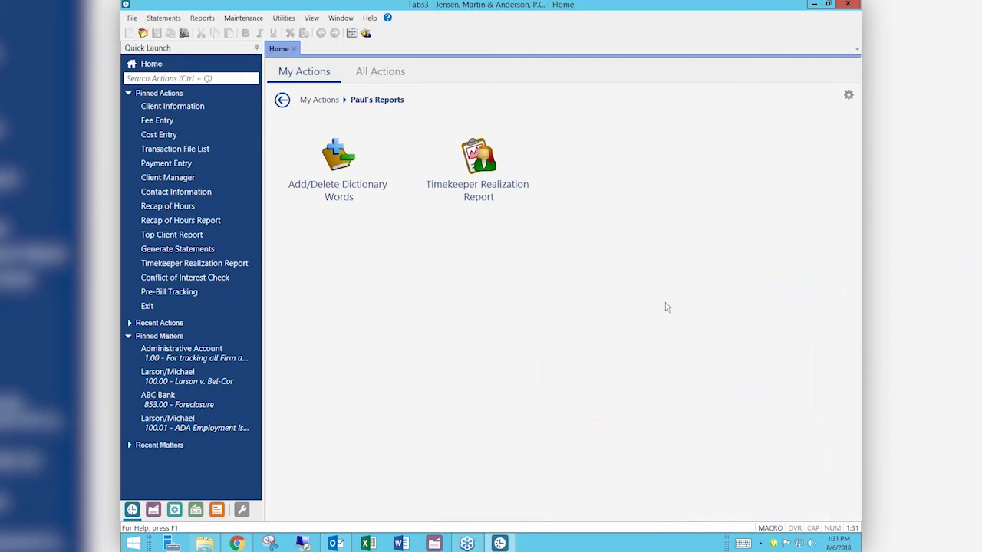
pyautogui.press('BackSpace')
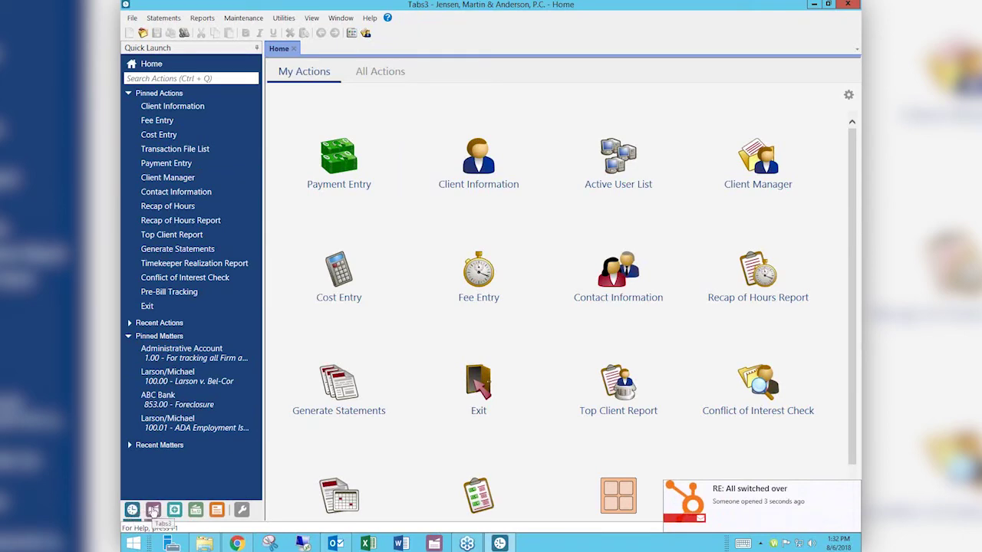
# Switch to PracticeMaster, dismiss the sample data notice, and set the Standard Theme there without using it for all applications.
pyautogui.click(153, 510)
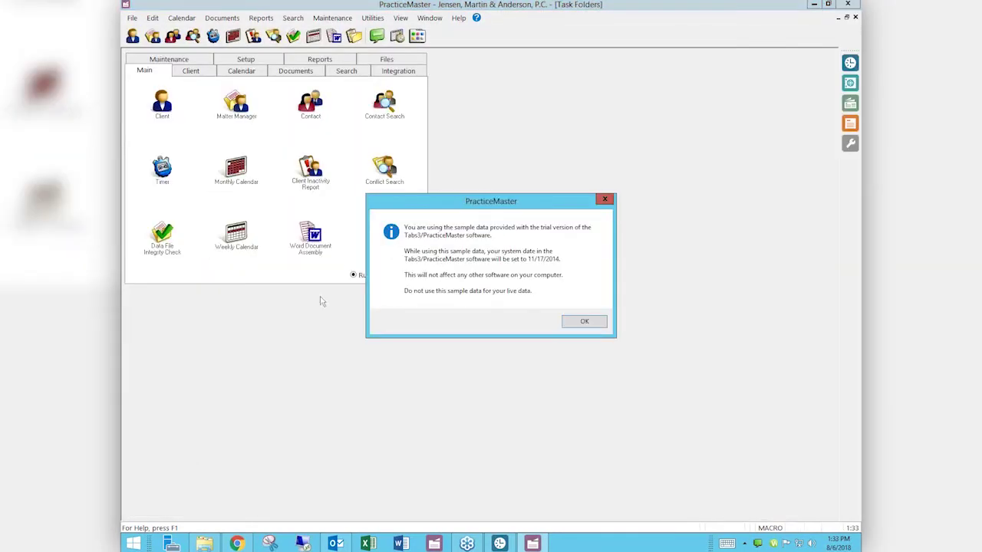
pyautogui.click(580, 325)
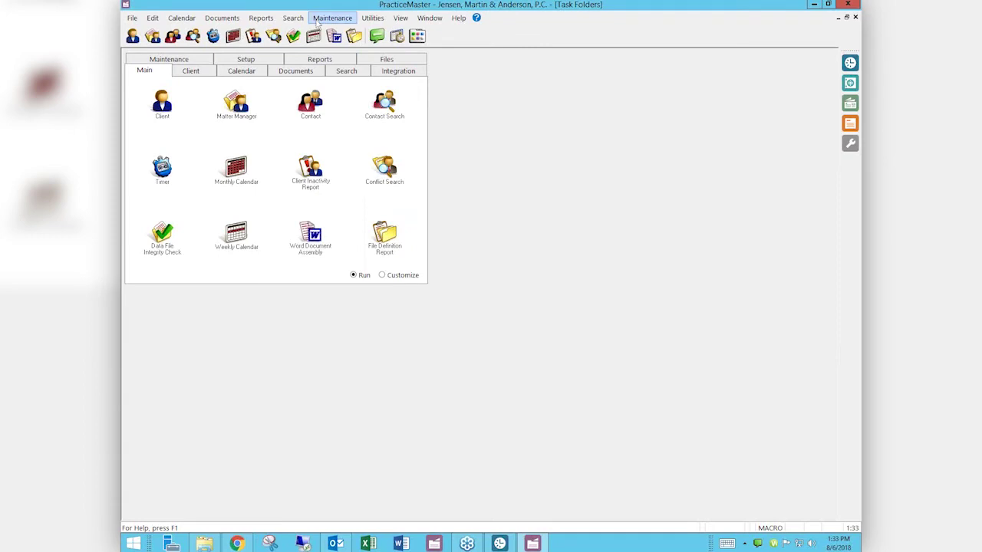
pyautogui.click(400, 18)
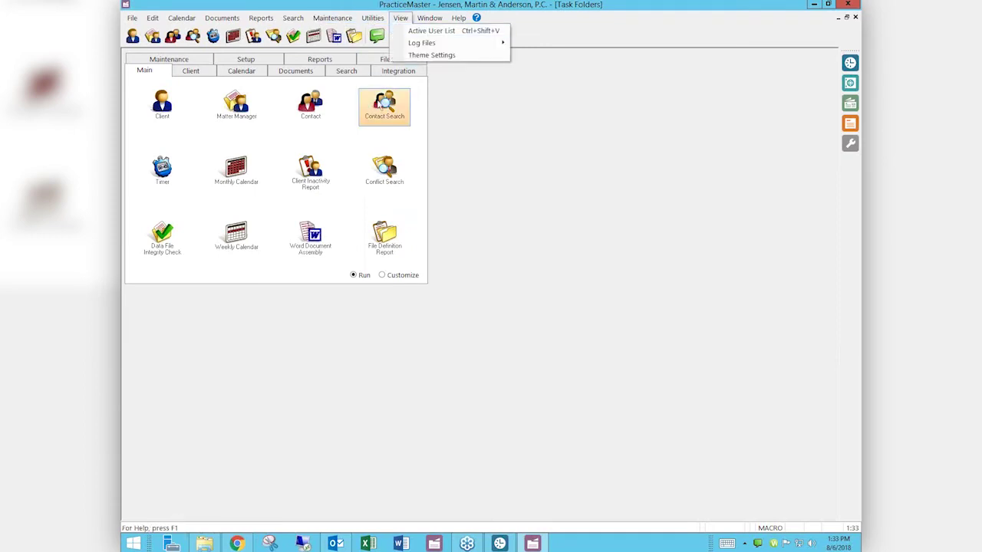
pyautogui.click(407, 59)
pyautogui.click(414, 330)
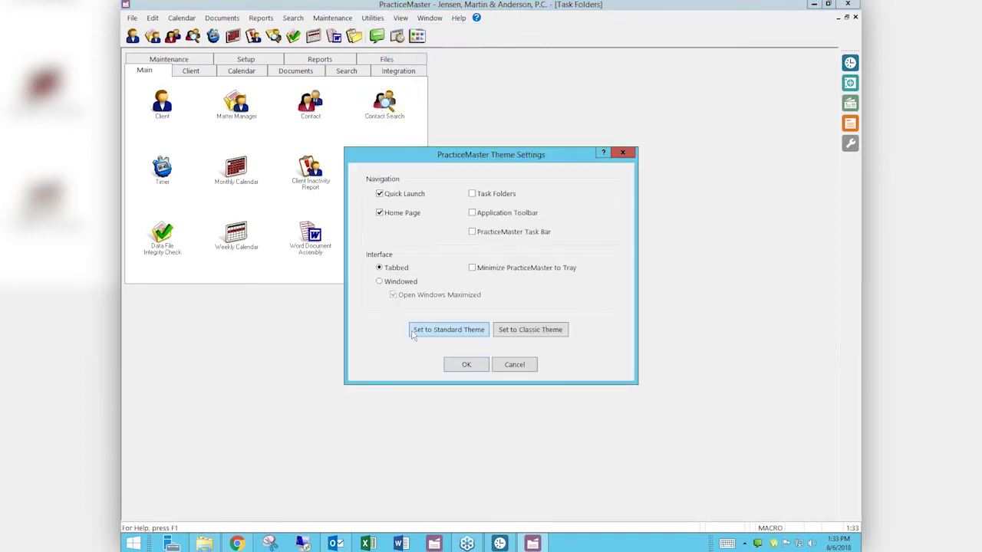
pyautogui.click(457, 365)
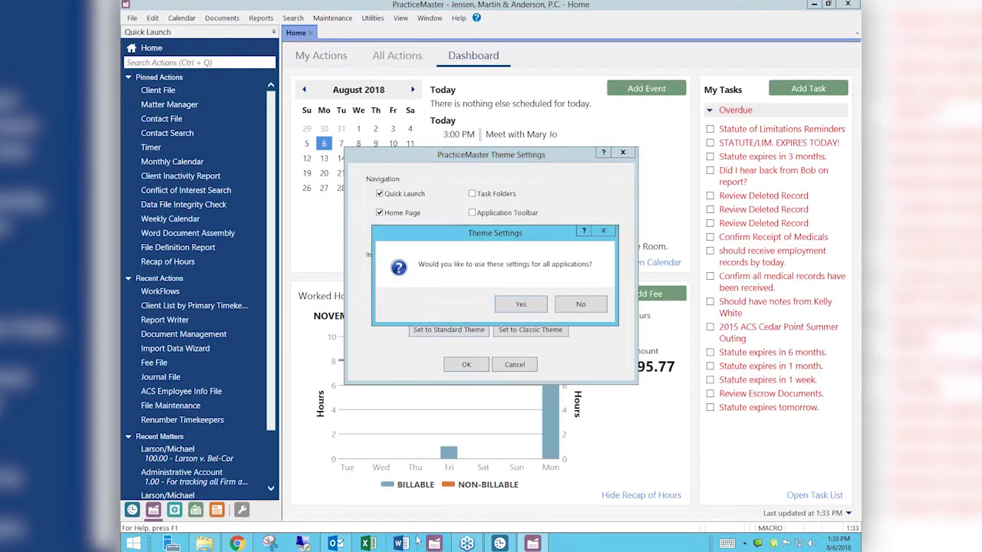
pyautogui.click(581, 305)
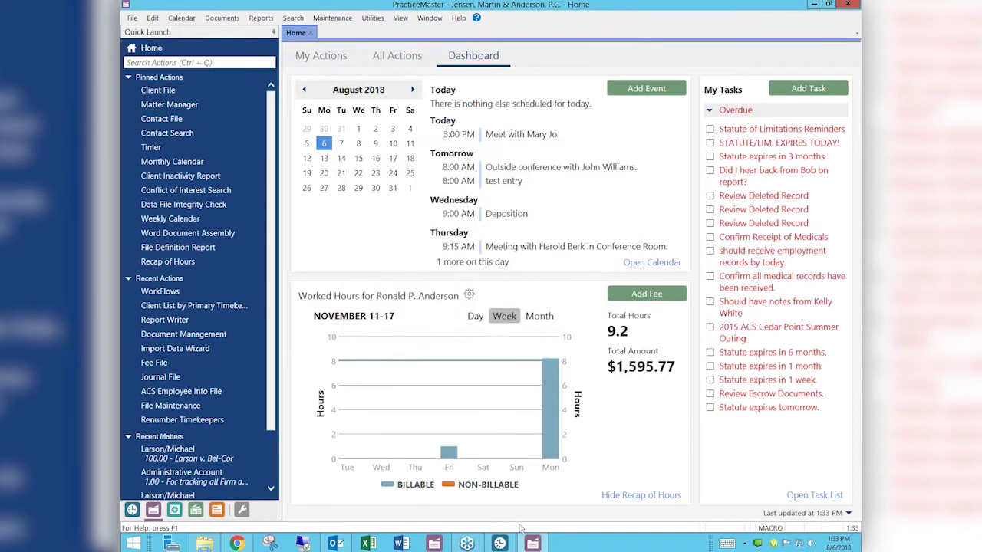
# Switch back to the Tabs3 Home page.
pyautogui.click(500, 543)
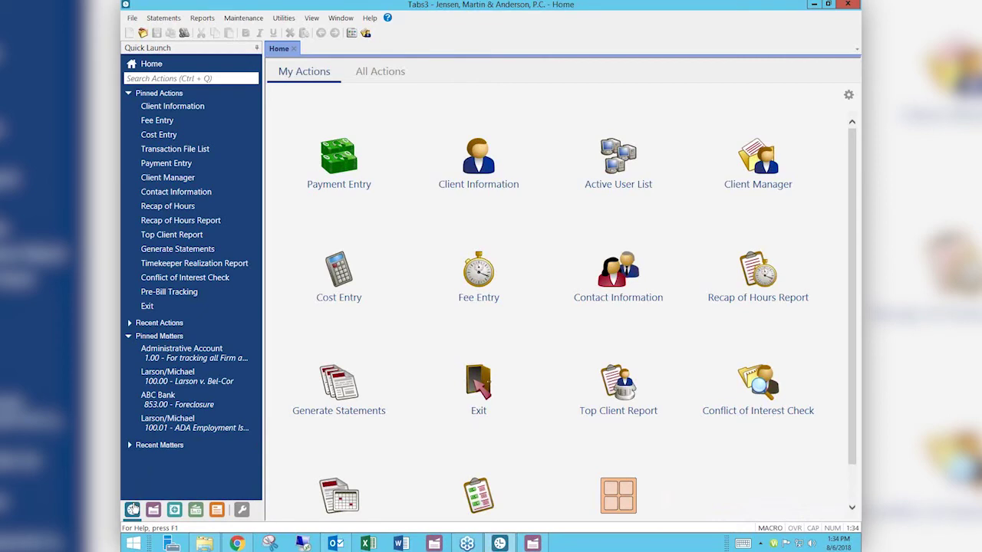
pyautogui.click(335, 18)
pyautogui.moveTo(320, 17)
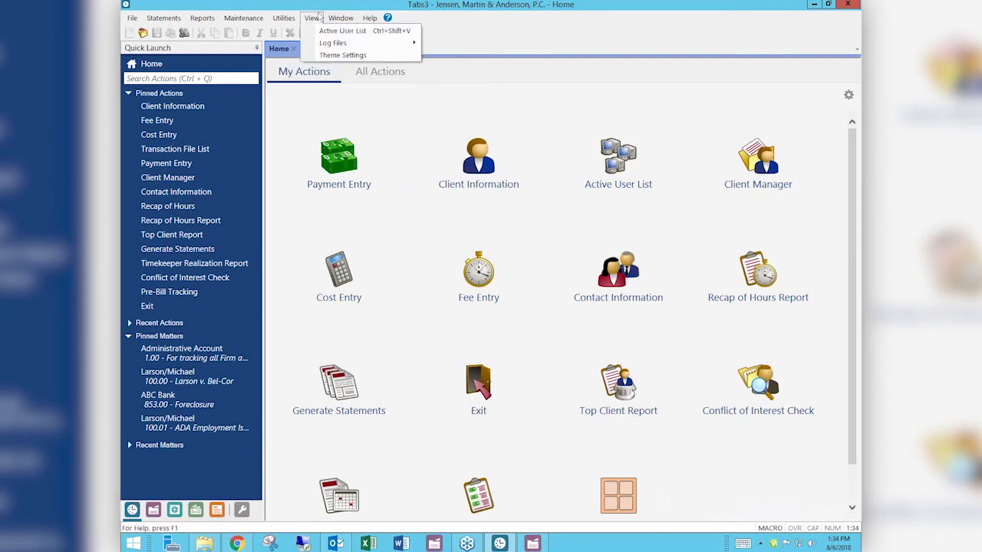
pyautogui.click(304, 125)
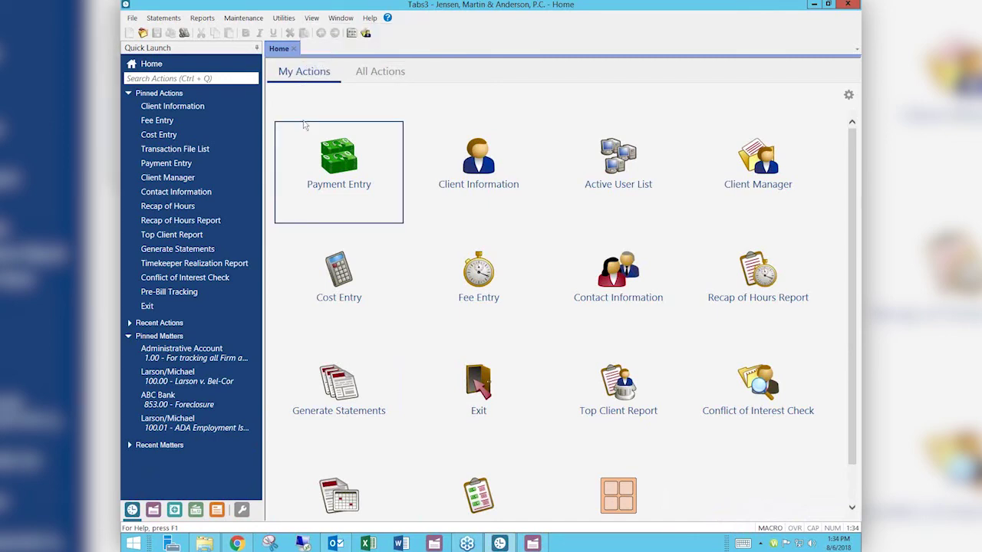
# Open two Cost Entry tabs and Recap of Hours, and place Recap of Hours in a new vertical tab group.
pyautogui.click(163, 134)
pyautogui.click(165, 207)
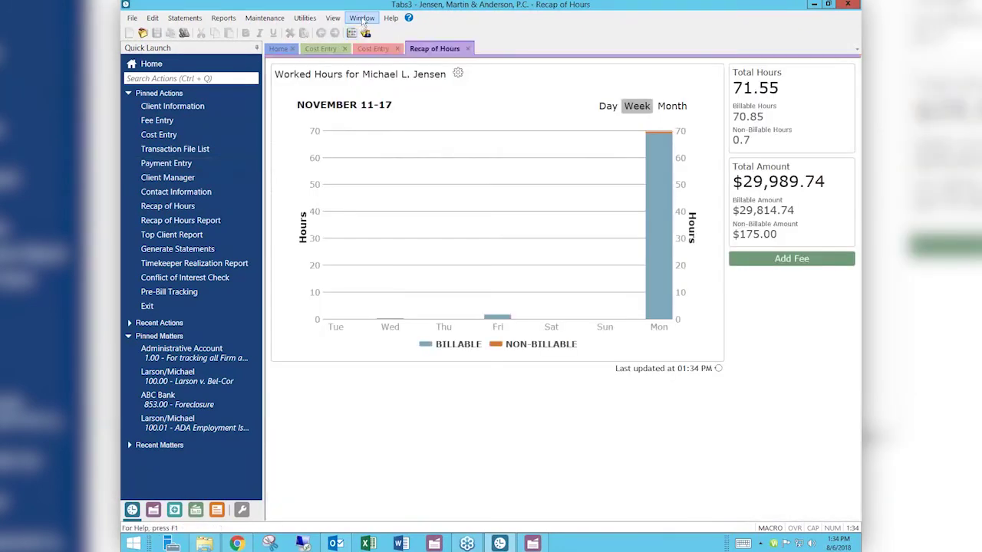
pyautogui.click(362, 18)
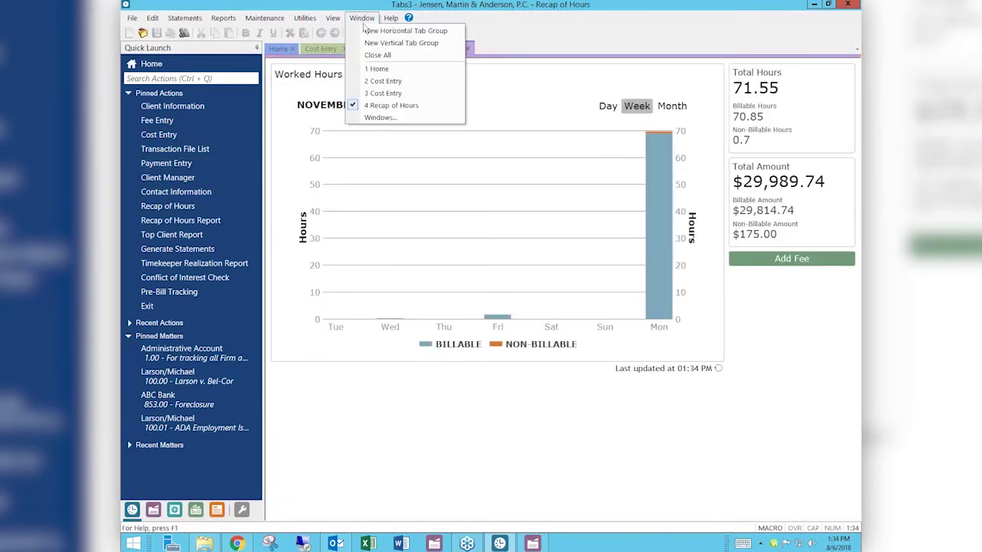
pyautogui.click(374, 46)
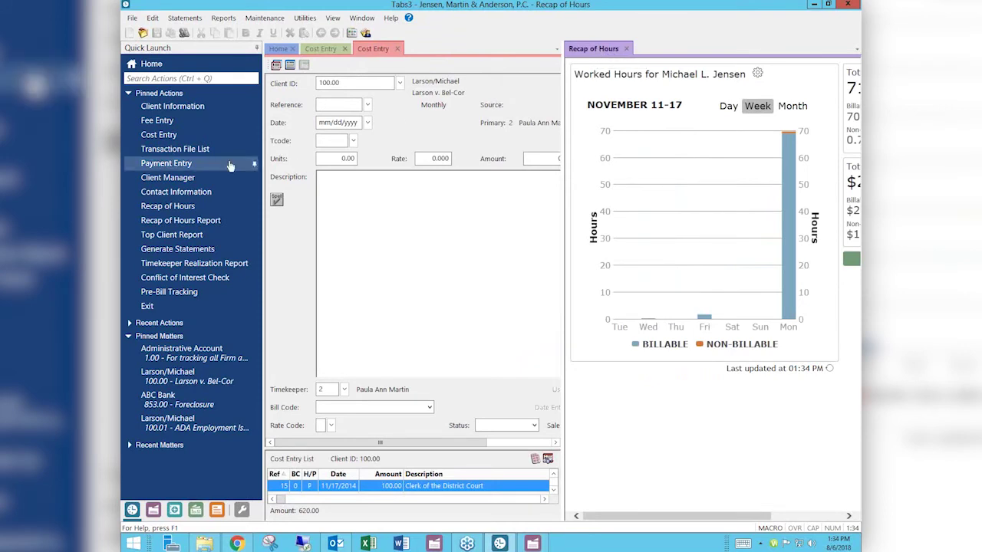
# Open three more Cost Entry tabs beside Recap of Hours and switch between Cost Entry tabs in both groups.
pyautogui.click(165, 135)
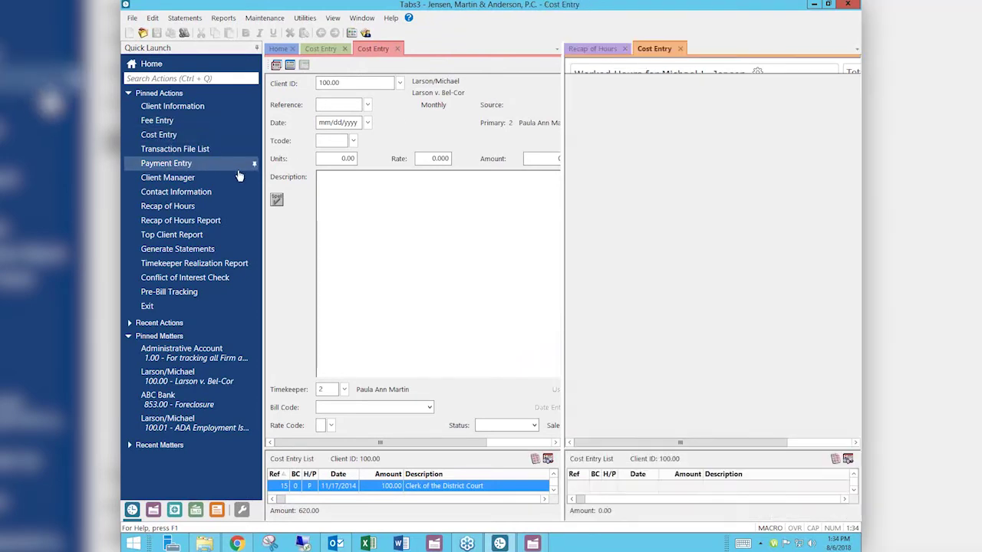
pyautogui.click(153, 137)
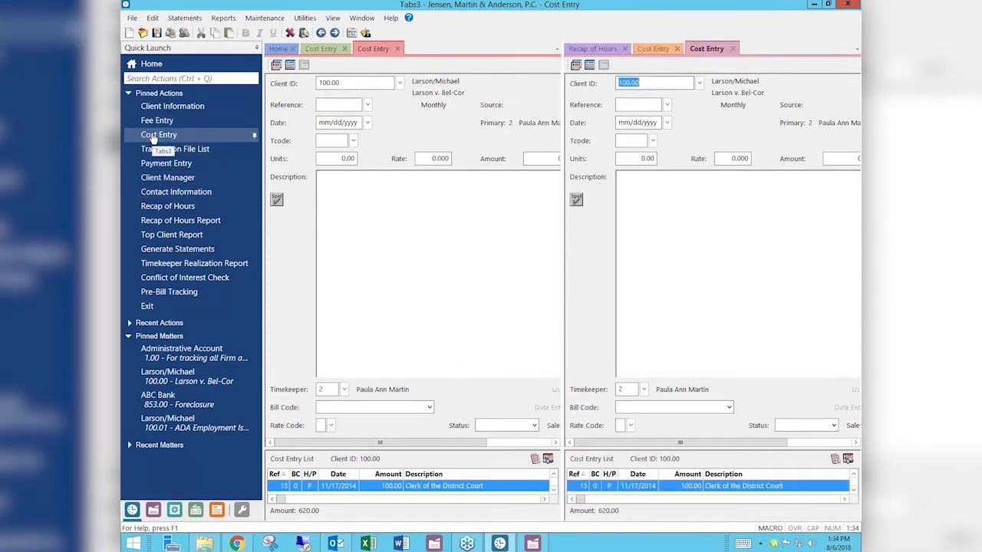
pyautogui.click(151, 135)
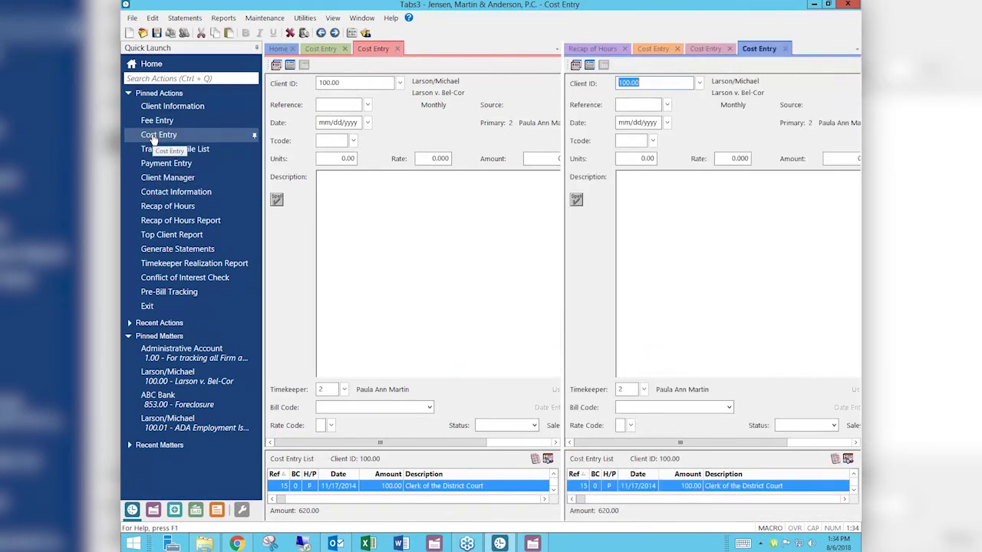
pyautogui.click(374, 49)
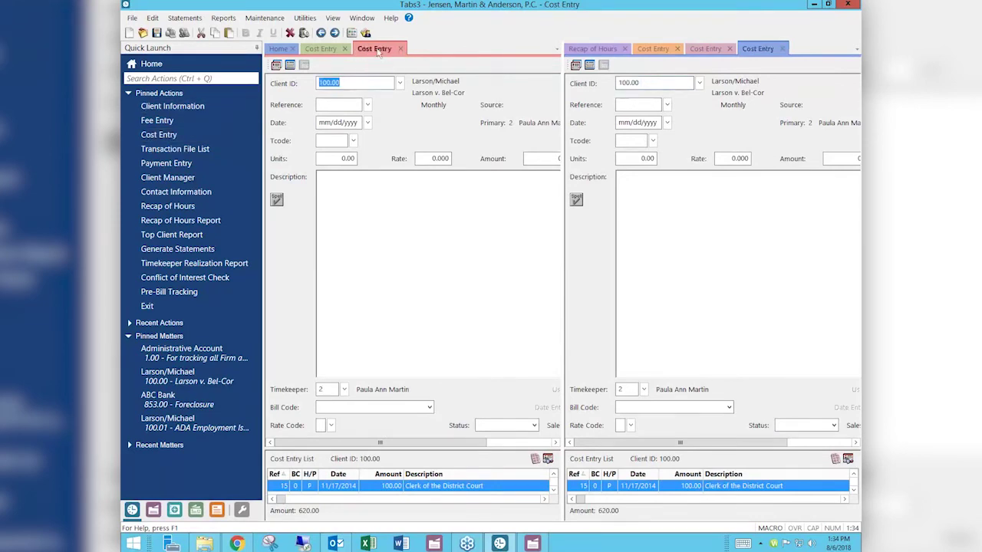
pyautogui.moveTo(705, 49); pyautogui.dragTo(758, 50)
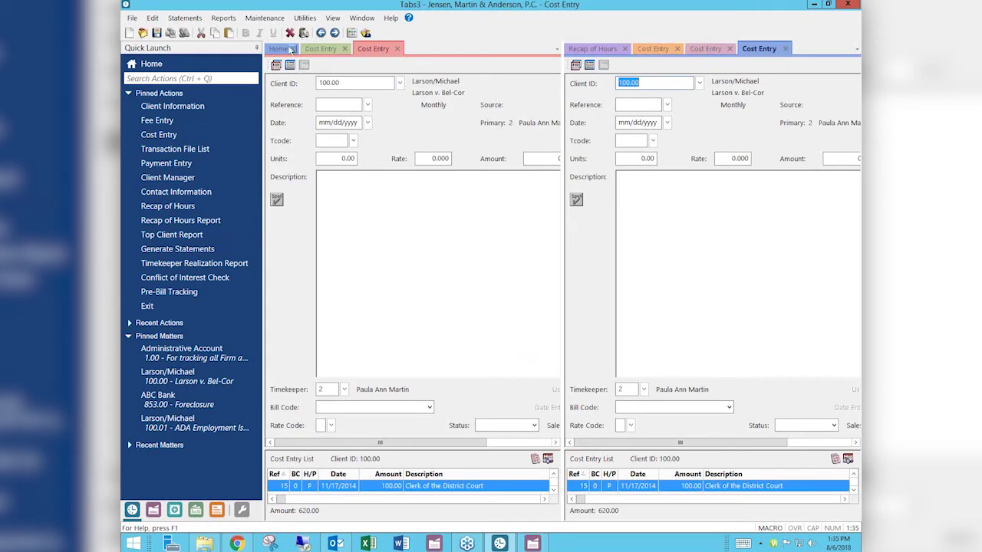
pyautogui.click(650, 49)
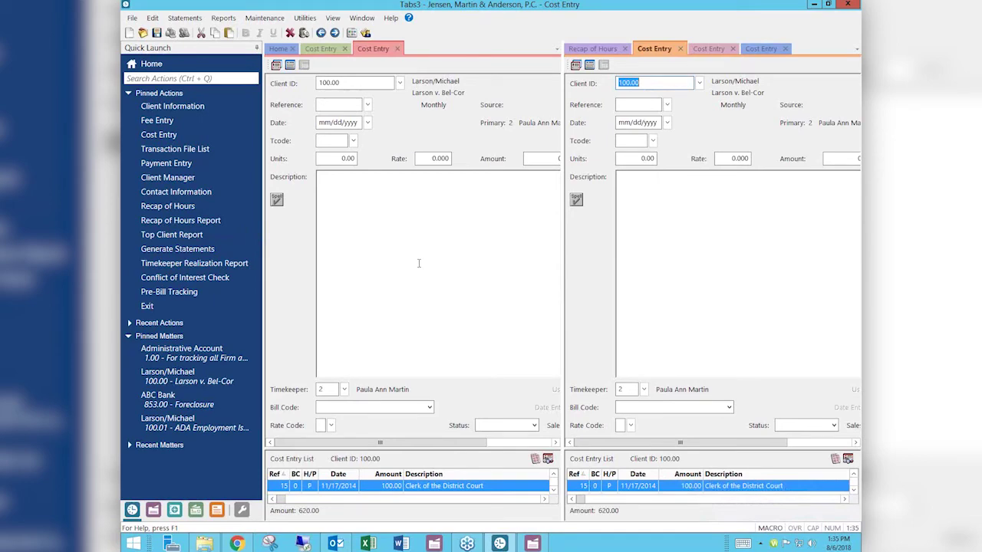
# Restore Tabs3 and PracticeMaster to smaller windows, narrow the Tabs3 window, and move PracticeMaster beside it.
pyautogui.click(829, 5)
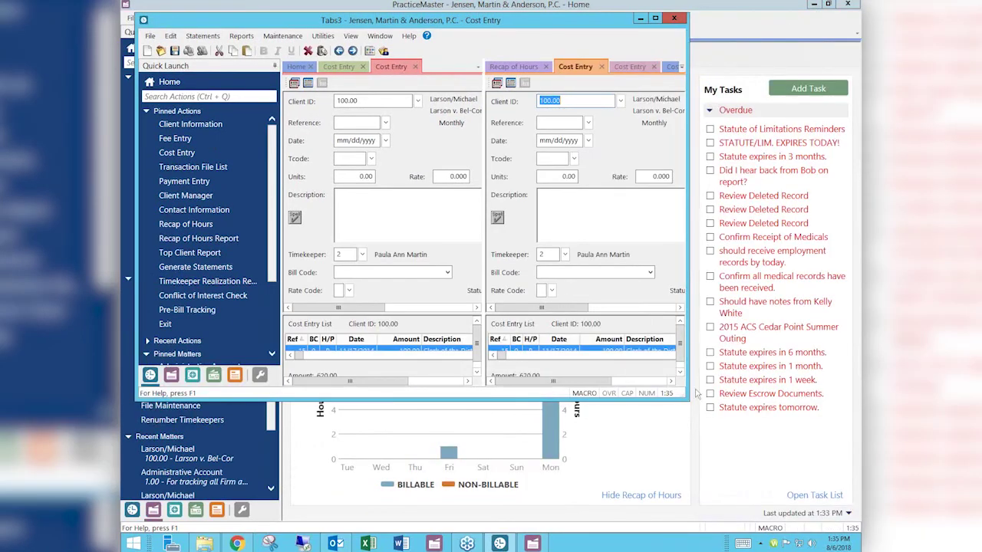
pyautogui.moveTo(687, 397); pyautogui.dragTo(535, 533)
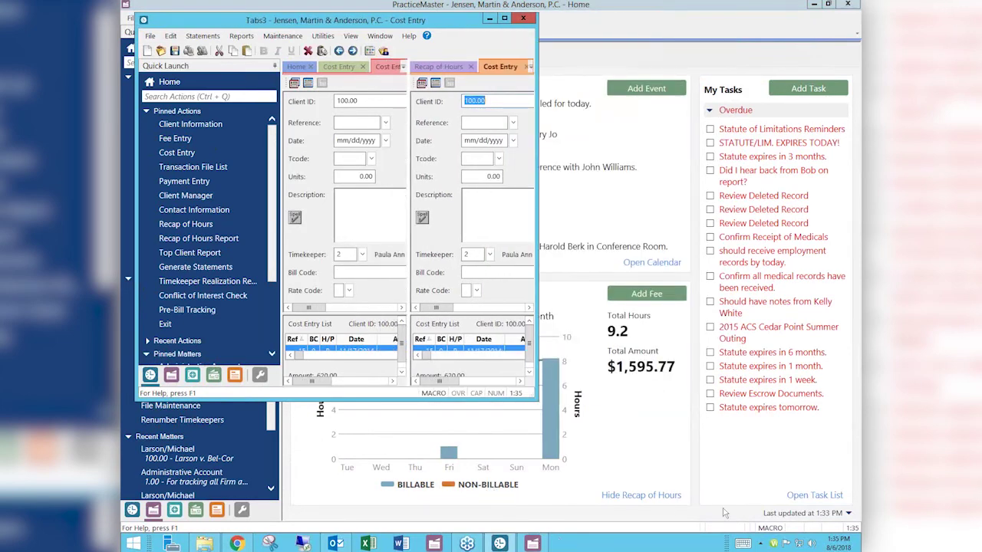
pyautogui.click(738, 466)
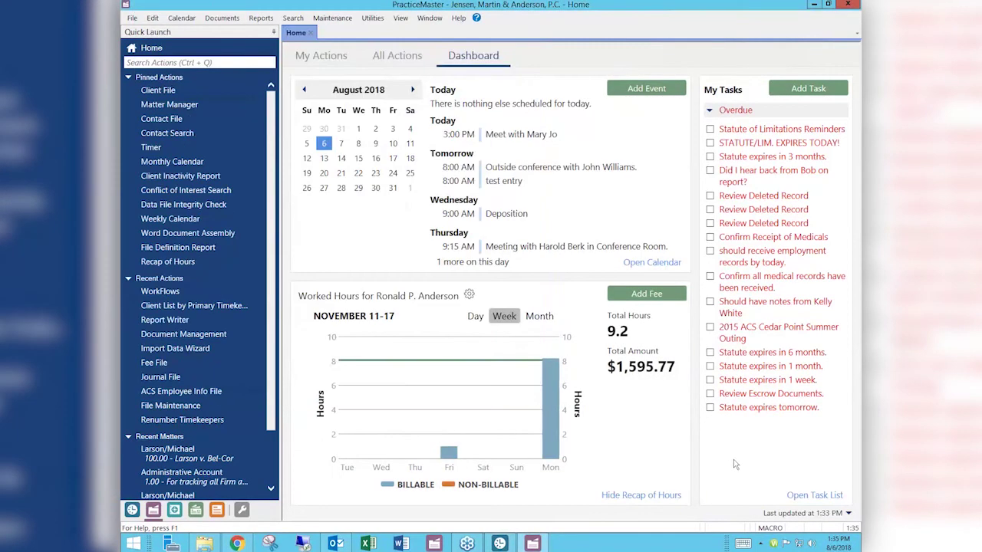
pyautogui.click(827, 4)
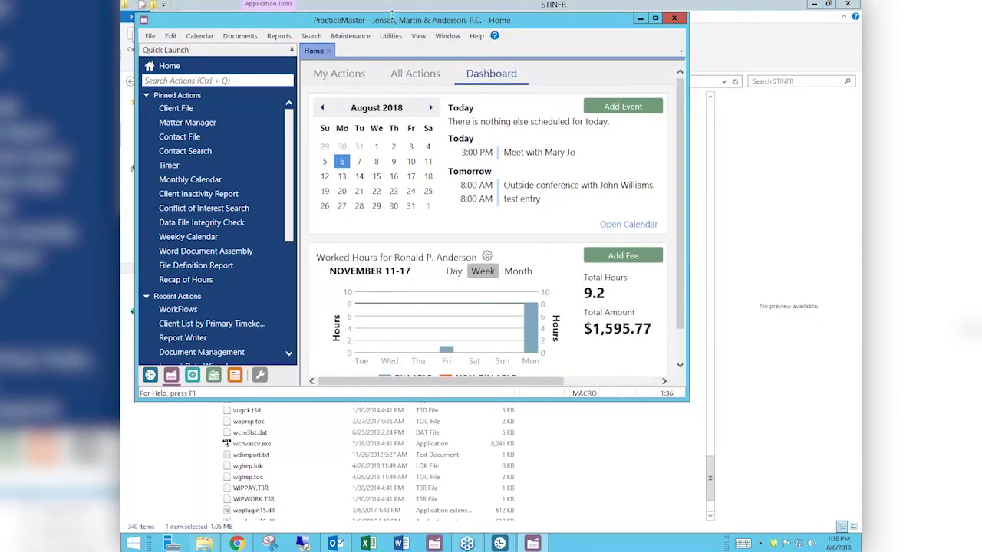
pyautogui.moveTo(375, 22); pyautogui.dragTo(659, 25)
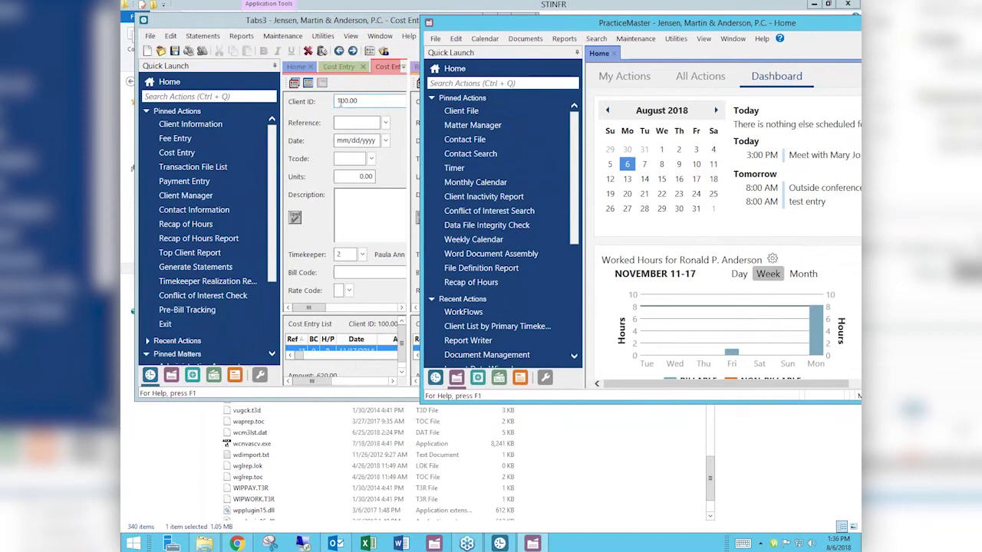
pyautogui.moveTo(549, 23); pyautogui.dragTo(432, 31)
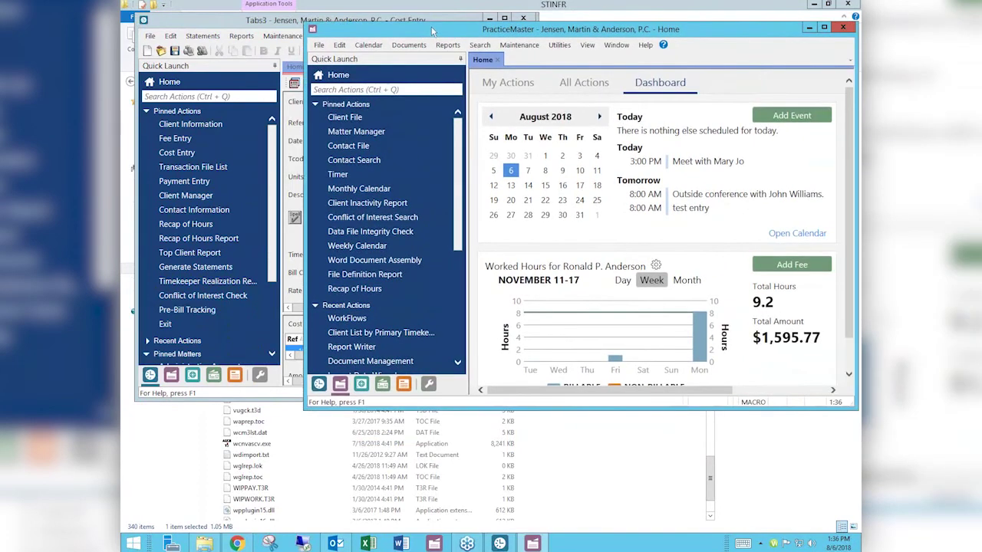
# Close PracticeMaster and maximize the Tabs3 window.
pyautogui.click(843, 27)
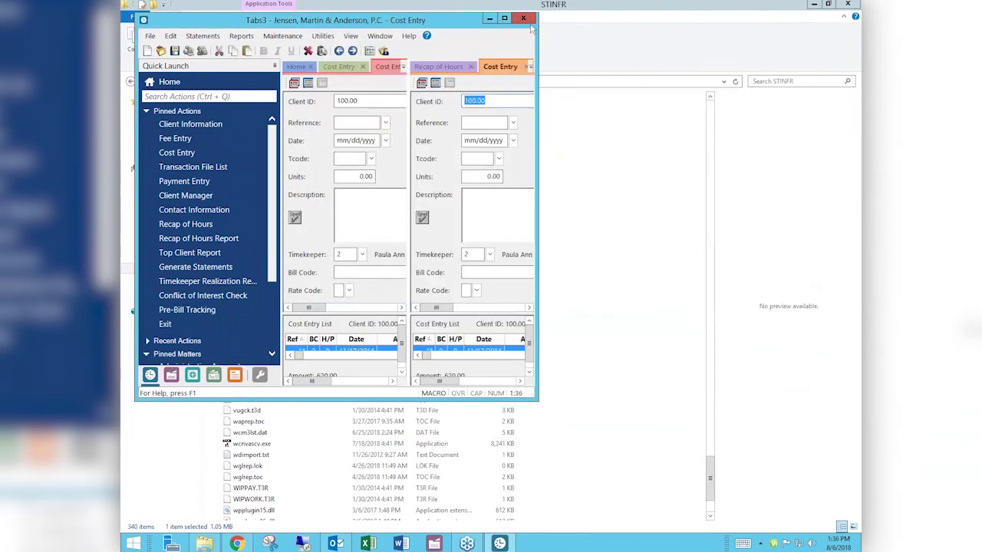
pyautogui.click(504, 17)
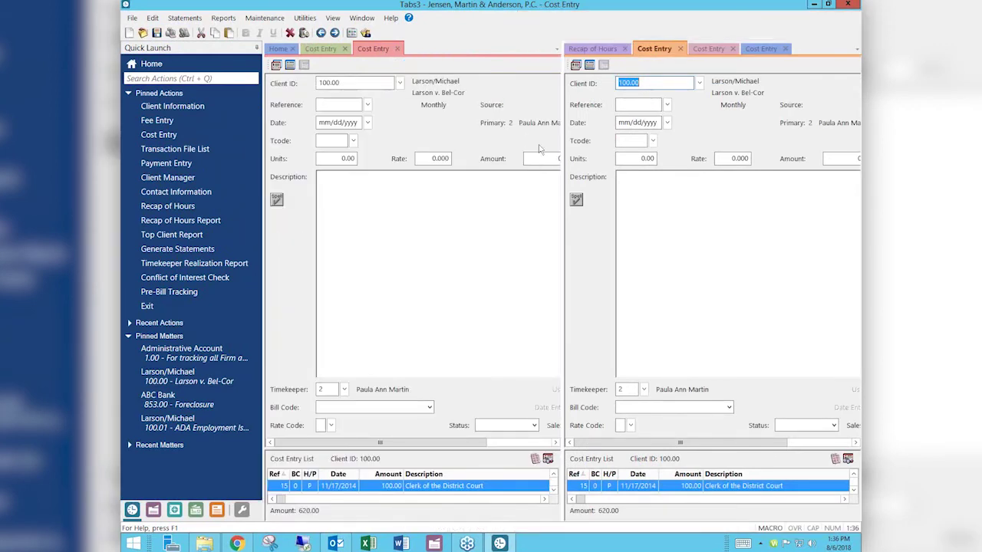
# Close all Cost Entry tabs and the Recap of Hours tab in both groups, keeping only Home open.
pyautogui.click(785, 49)
pyautogui.click(733, 49)
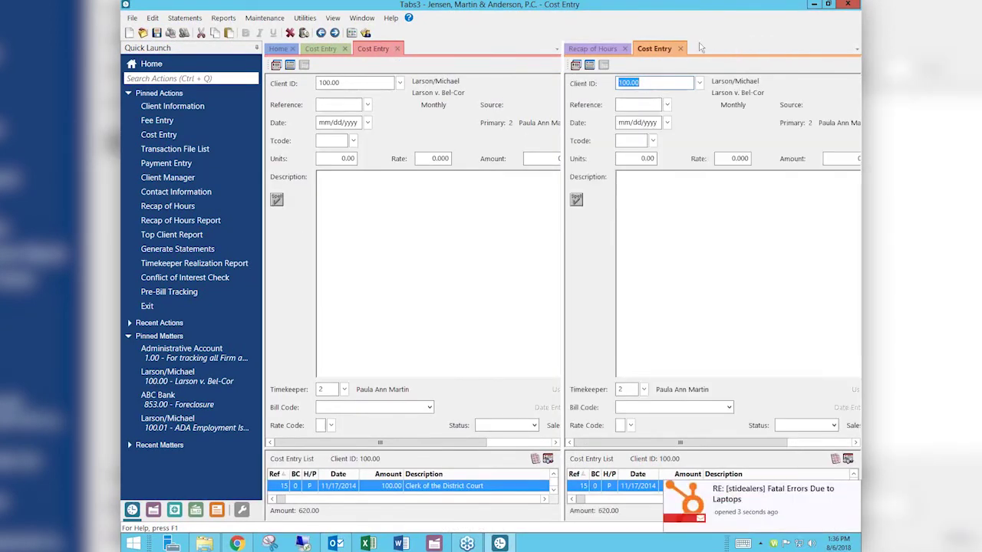
pyautogui.click(679, 48)
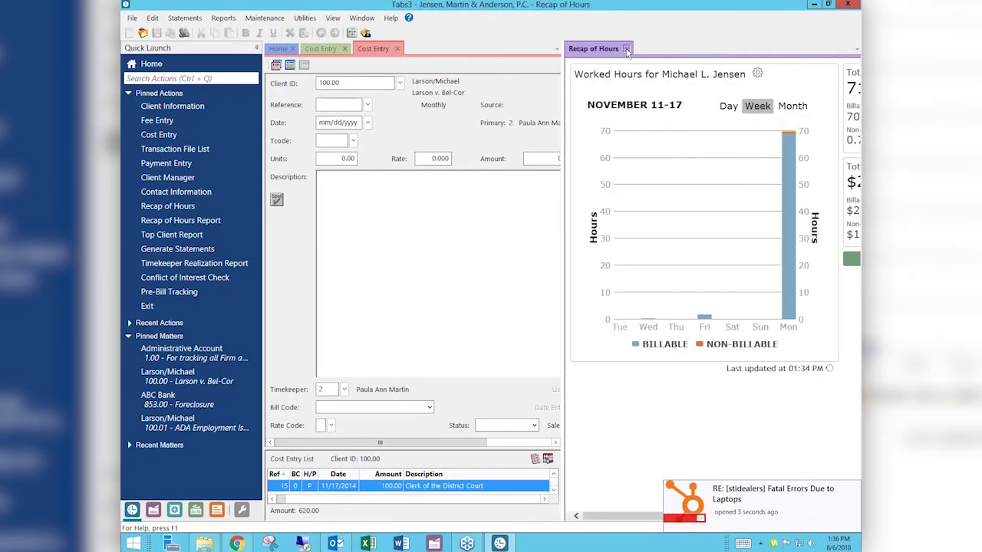
pyautogui.click(626, 48)
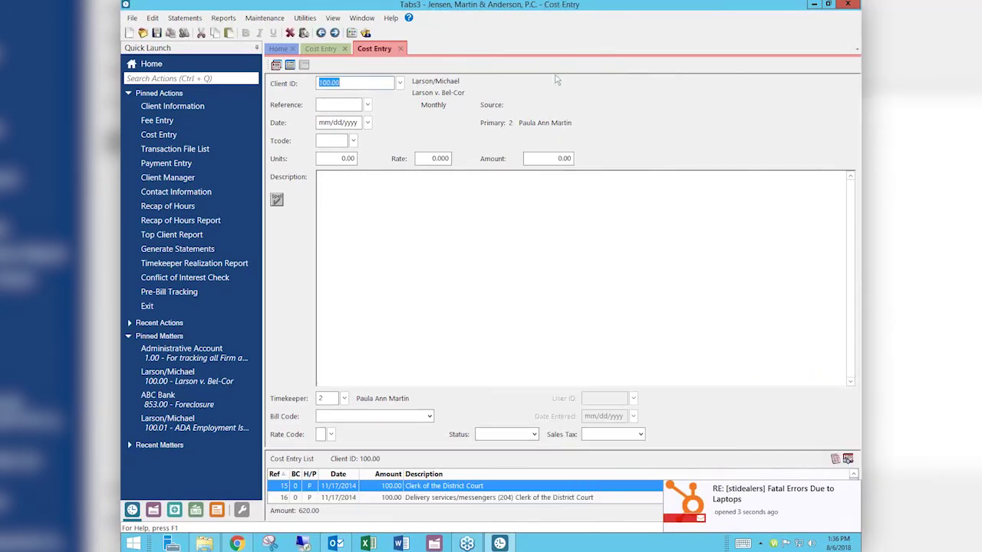
pyautogui.click(345, 49)
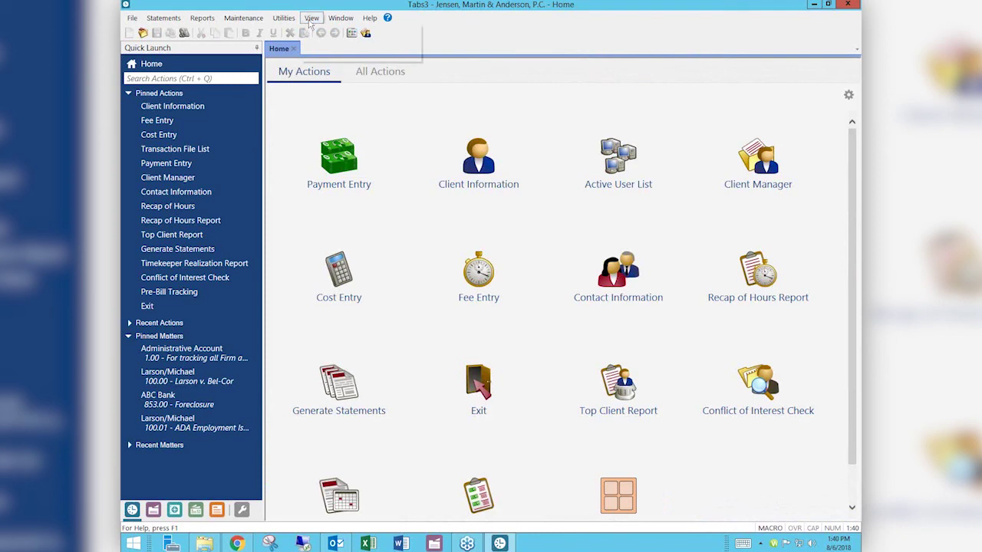
# Compare the Standard and Classic presets in the Tabs3 theme settings and apply the Classic Theme.
pyautogui.click(311, 23)
pyautogui.click(346, 62)
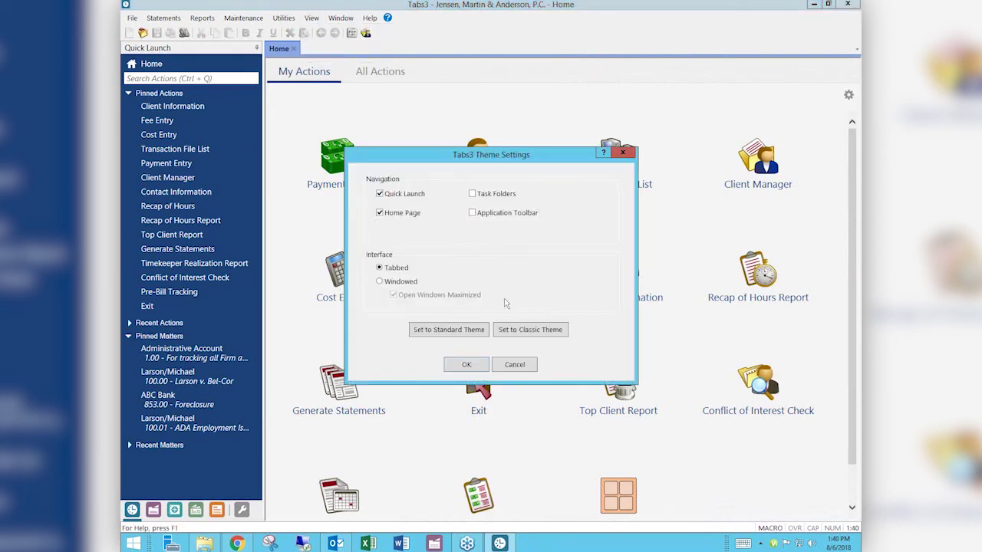
pyautogui.click(535, 331)
pyautogui.click(477, 330)
pyautogui.click(541, 333)
pyautogui.click(480, 365)
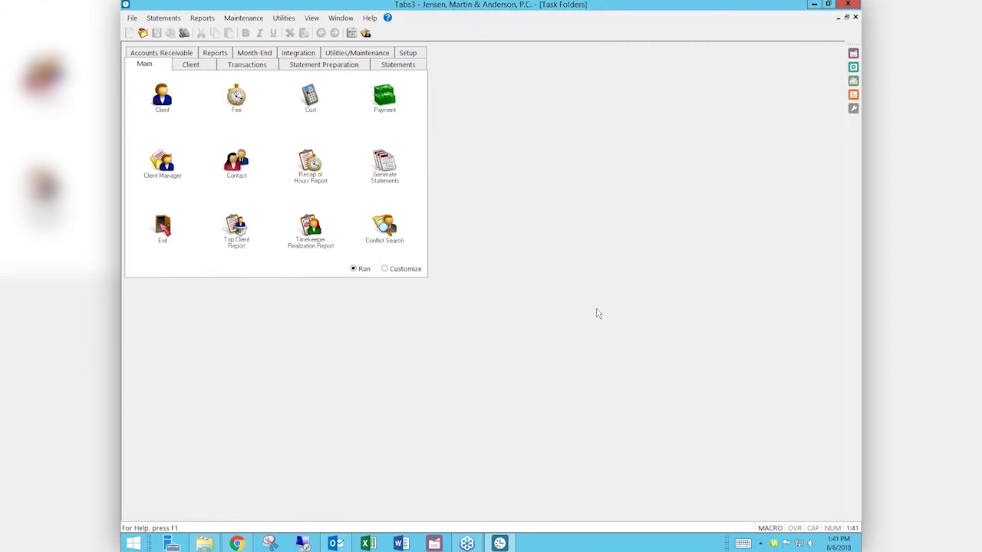
# Set Tabs3 to the Standard Theme and use these settings for all applications.
pyautogui.click(315, 21)
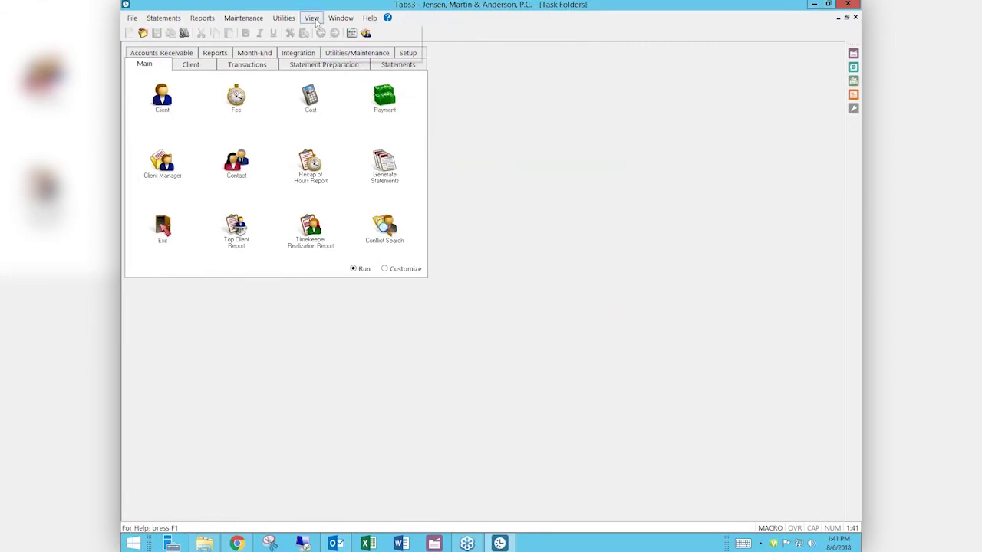
pyautogui.click(344, 56)
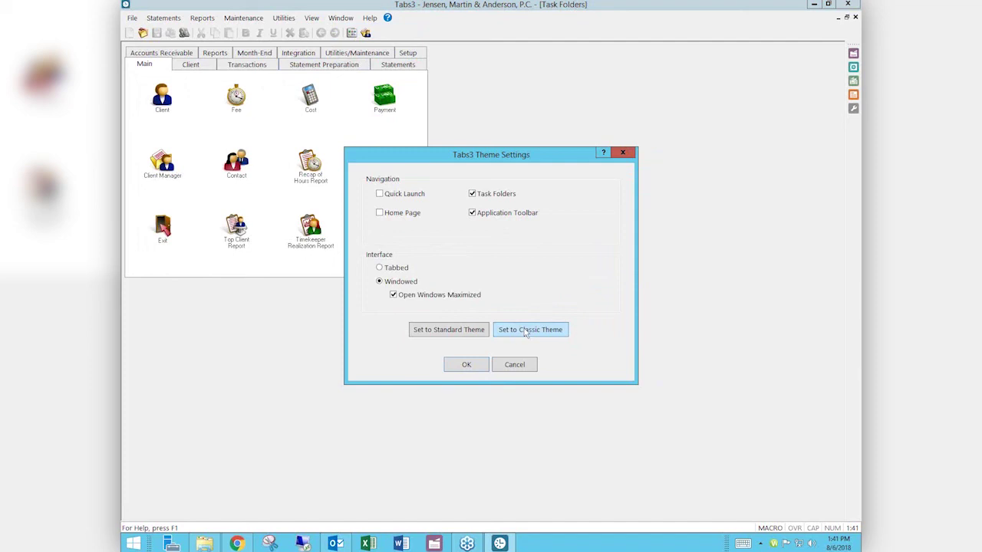
pyautogui.click(466, 332)
pyautogui.click(468, 365)
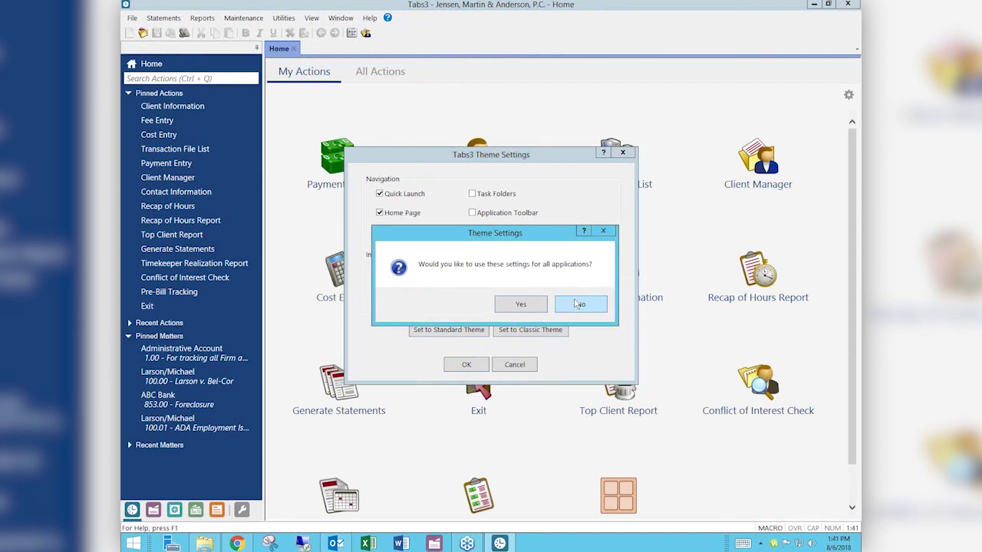
pyautogui.click(535, 303)
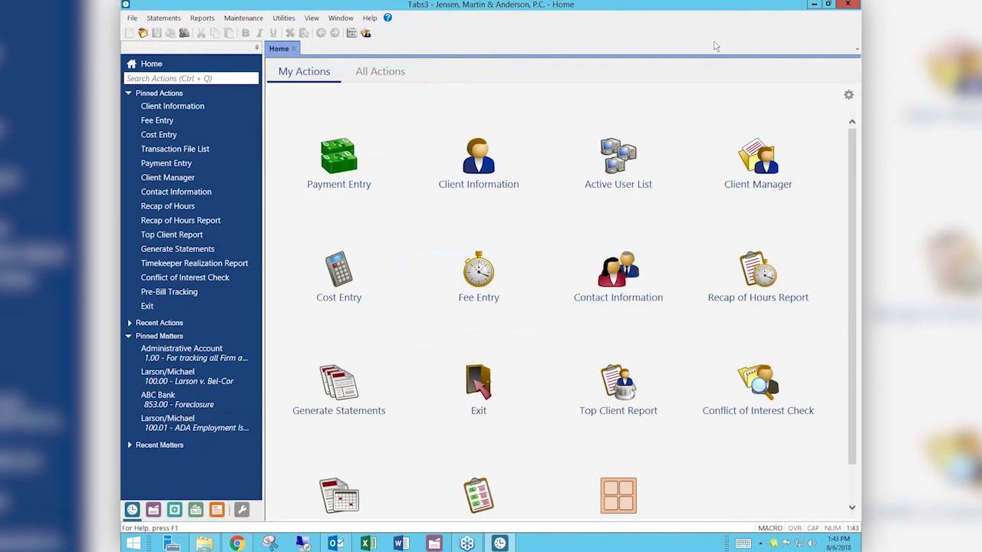
# Switch to Chrome, open the Tabs3 Virtual User Group Meetings page from the site's Videos page, and review the listed sessions.
pyautogui.click(238, 544)
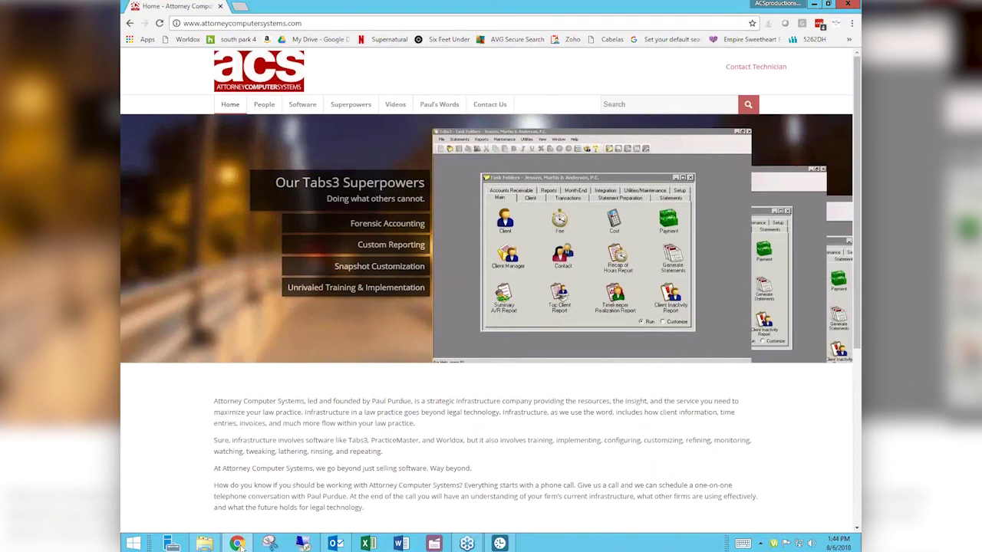
pyautogui.click(402, 109)
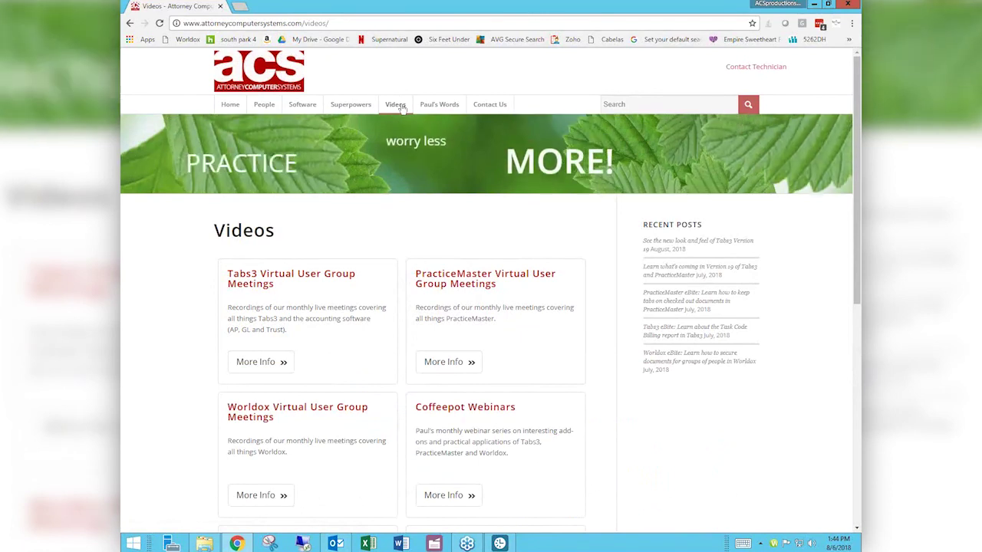
pyautogui.scroll(-2, 402, 109)
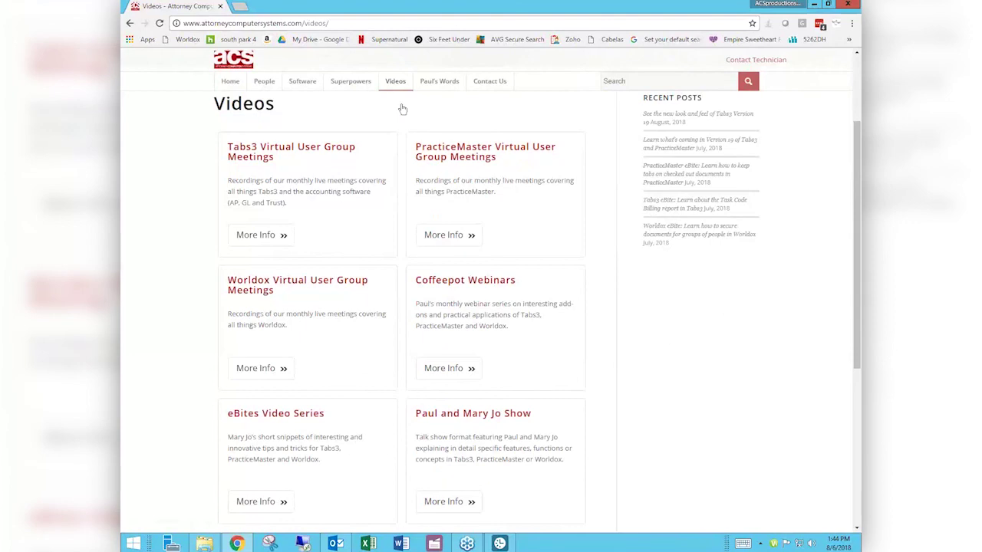
pyautogui.click(258, 235)
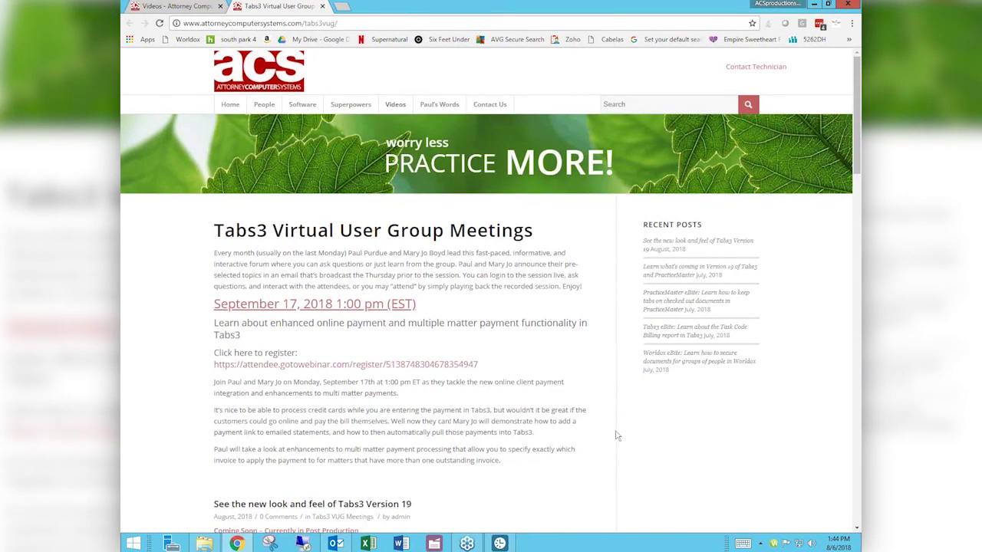
pyautogui.scroll(-3, 658, 441)
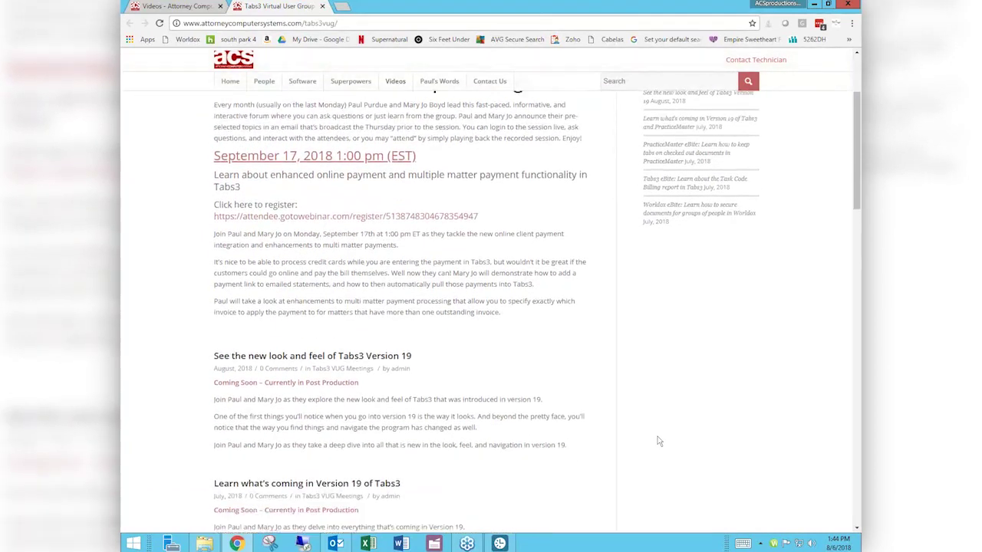
pyautogui.scroll(-3, 657, 441)
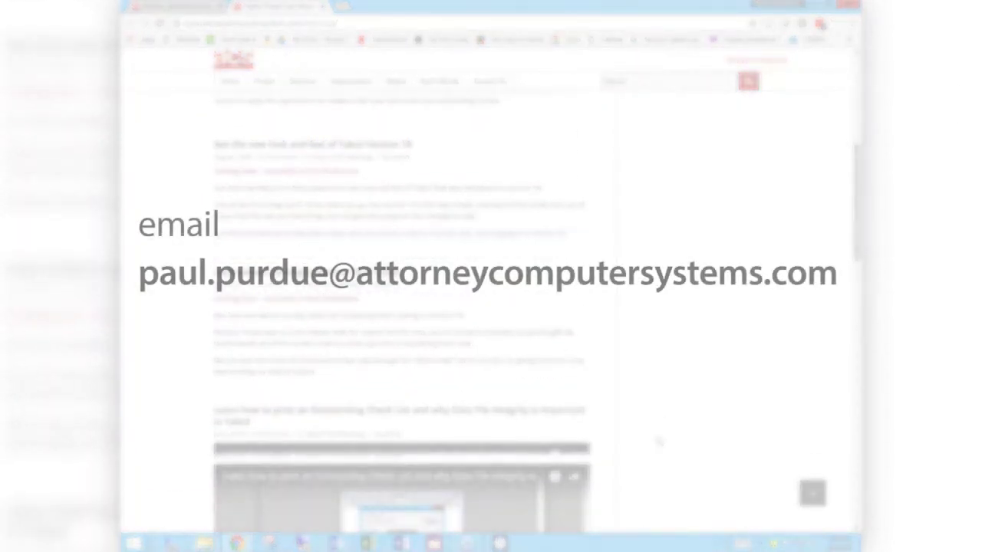
pyautogui.scroll(-2, 657, 441)
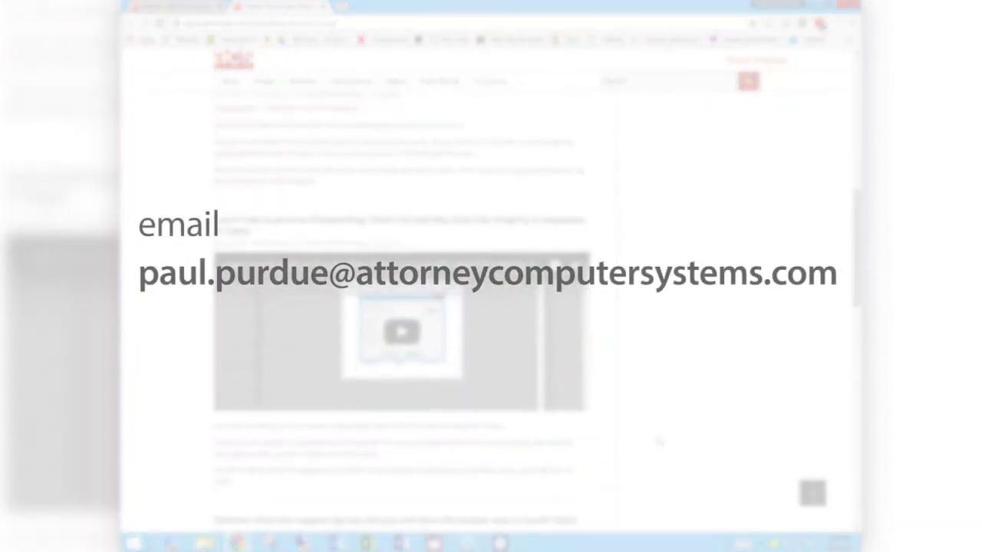
pyautogui.scroll(-1, 657, 441)
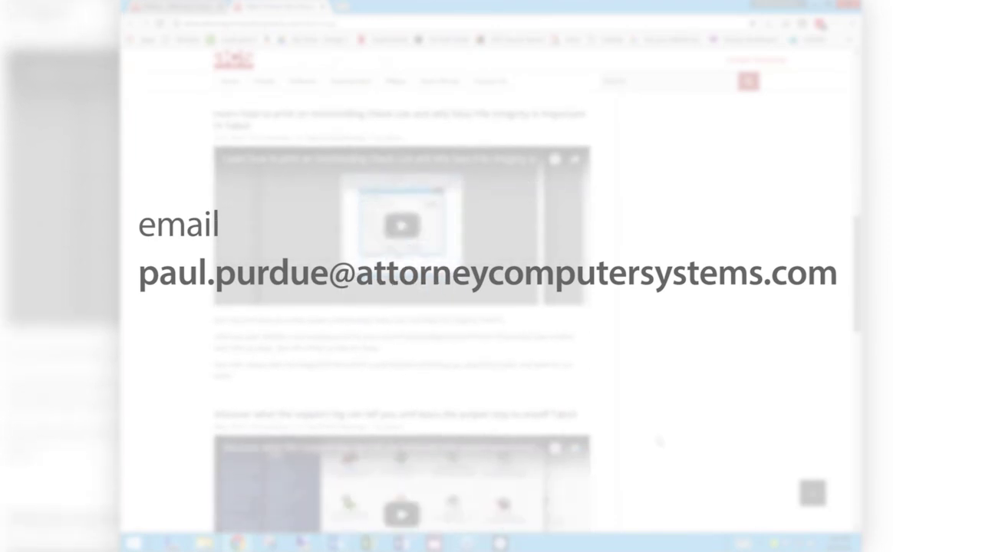